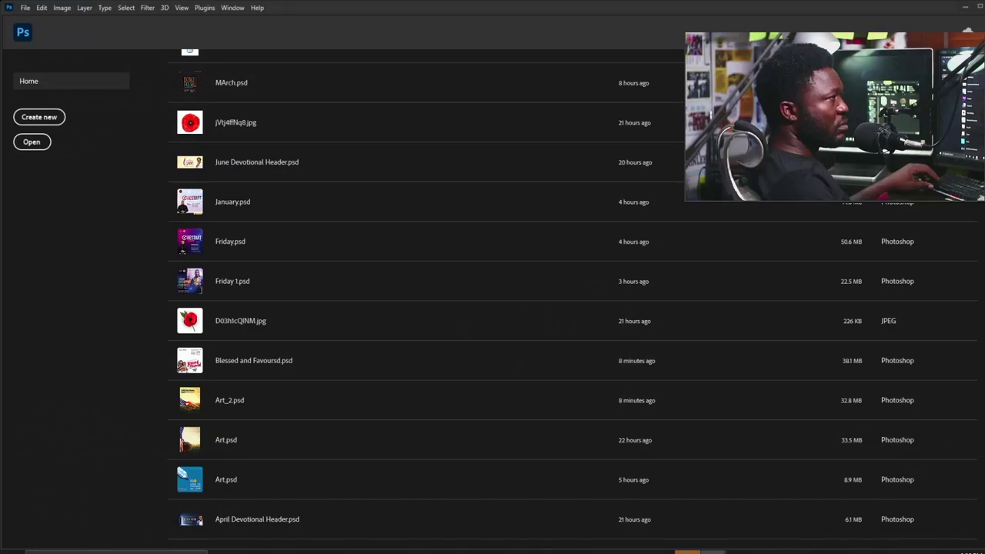
Step: Create a new document named MD, 720 x 900 pixels, with a resolution of 100 pixels/inch
left_click(26, 8)
left_click(35, 18)
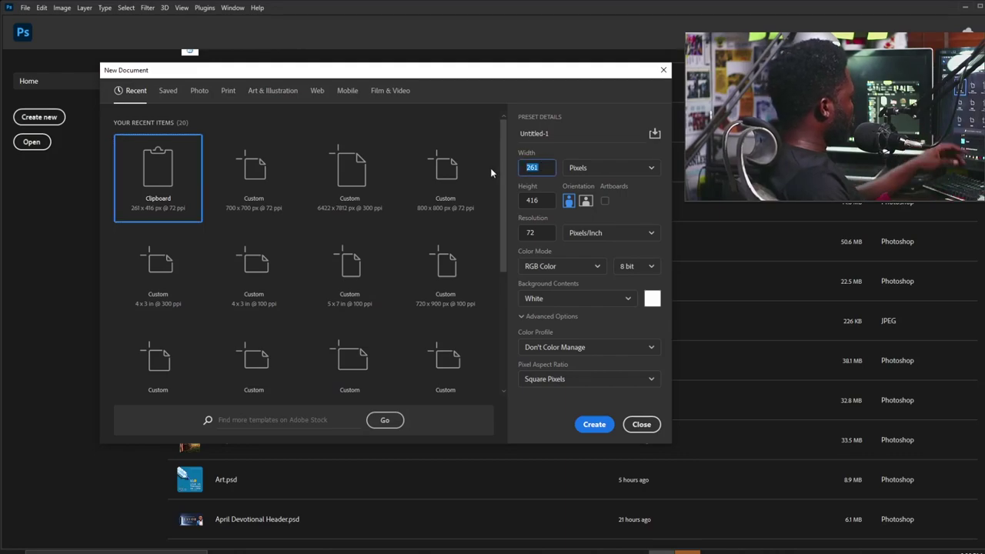
type("72")
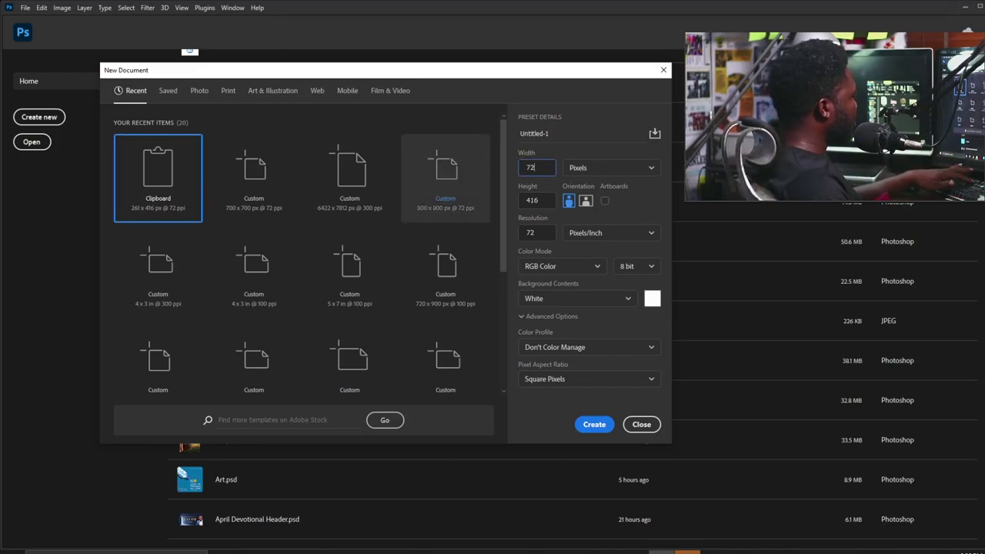
type("0")
key("Tab")
type("900")
key("Tab")
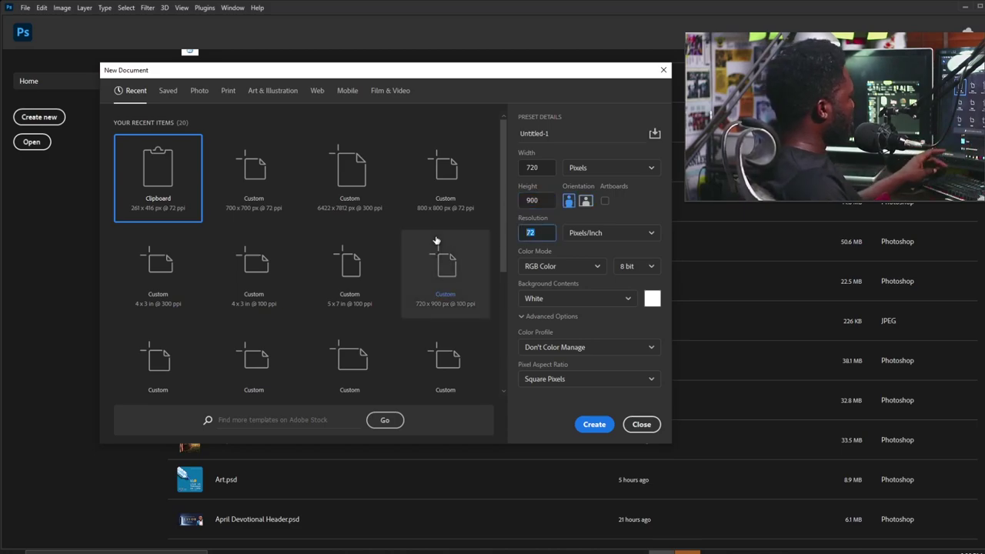
type("100")
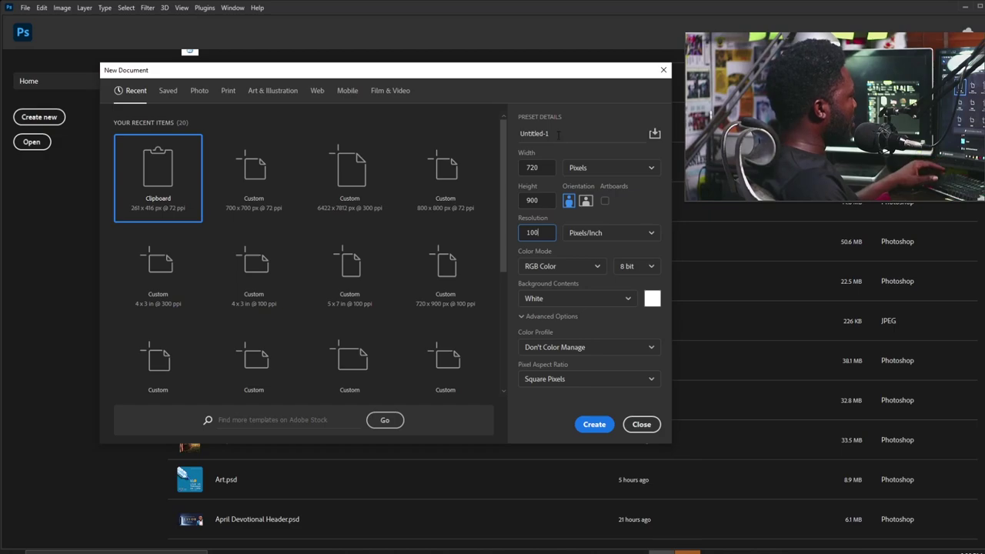
left_click(559, 134)
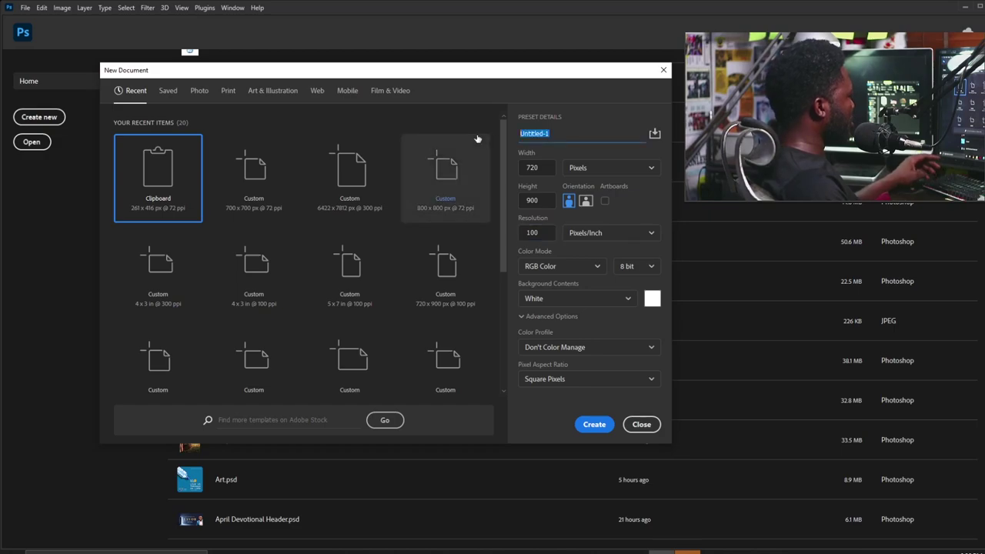
type("MD")
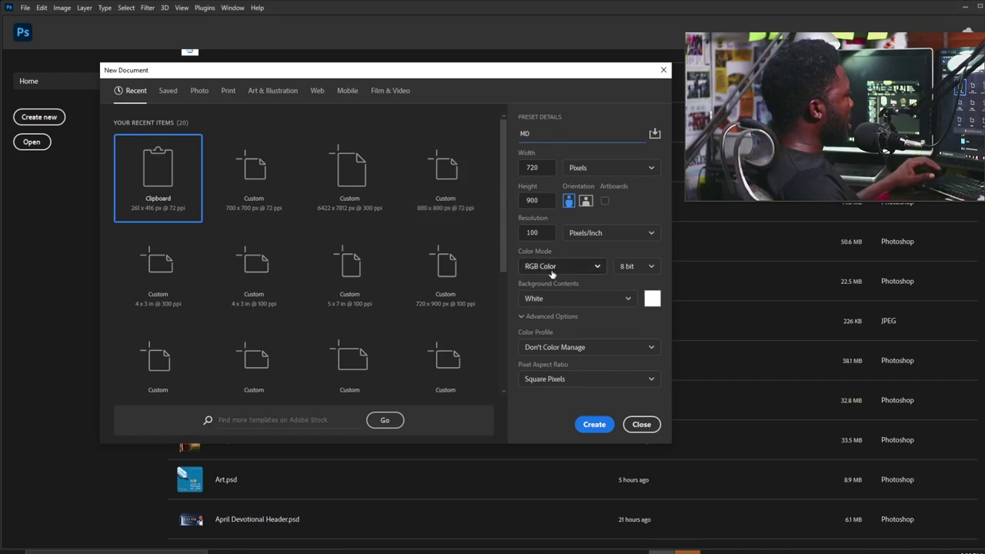
left_click(594, 425)
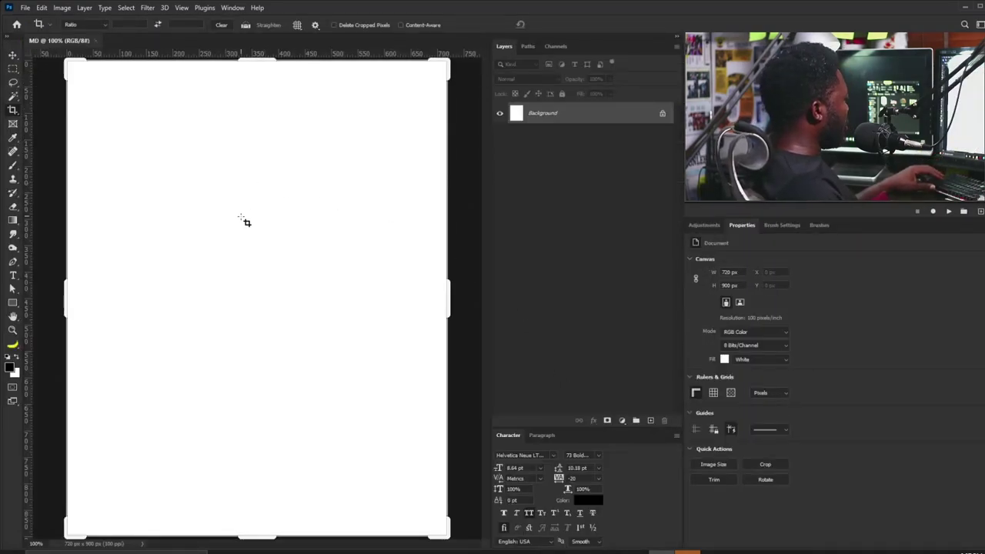
Step: Place the grass field image, enlarge it to about 299%, and position it so the grass fills the bottom of the canvas
left_click(12, 54)
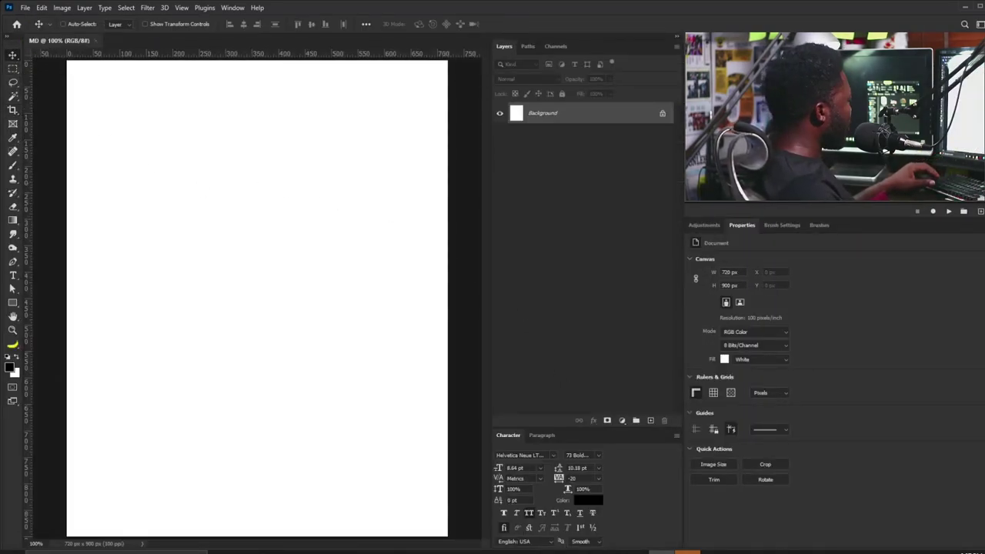
left_click_drag(269, 401, 269, 397)
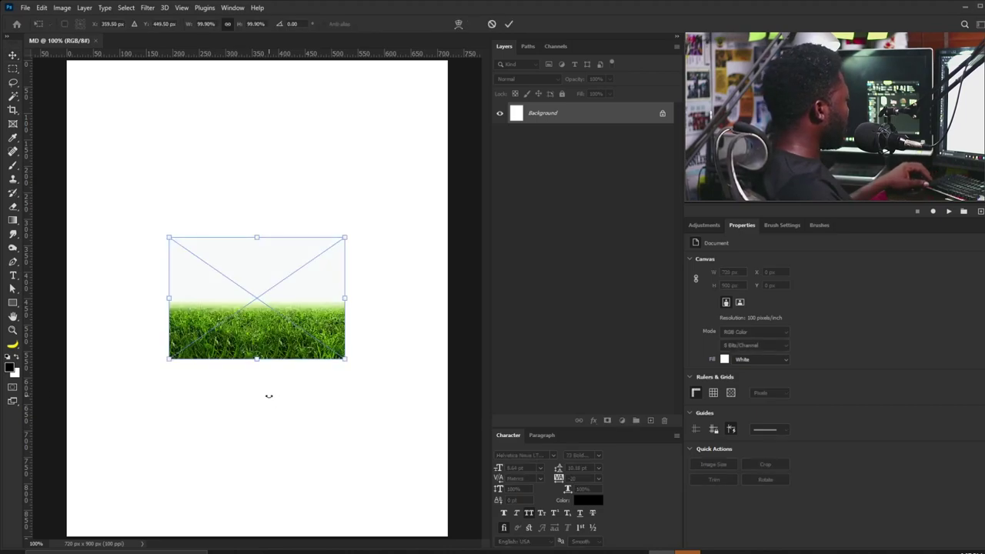
left_click_drag(343, 238, 554, 158)
left_click_drag(274, 371, 273, 462)
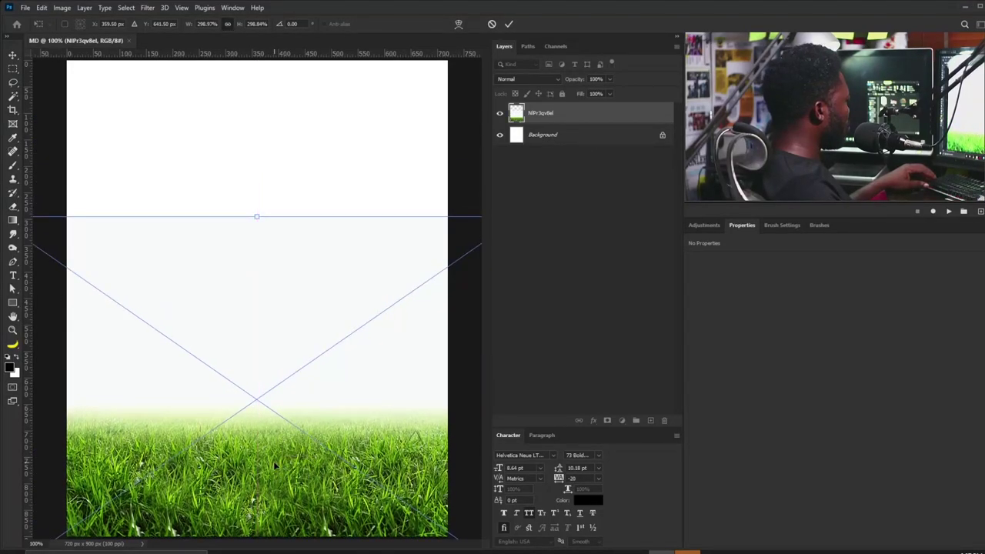
key("Return")
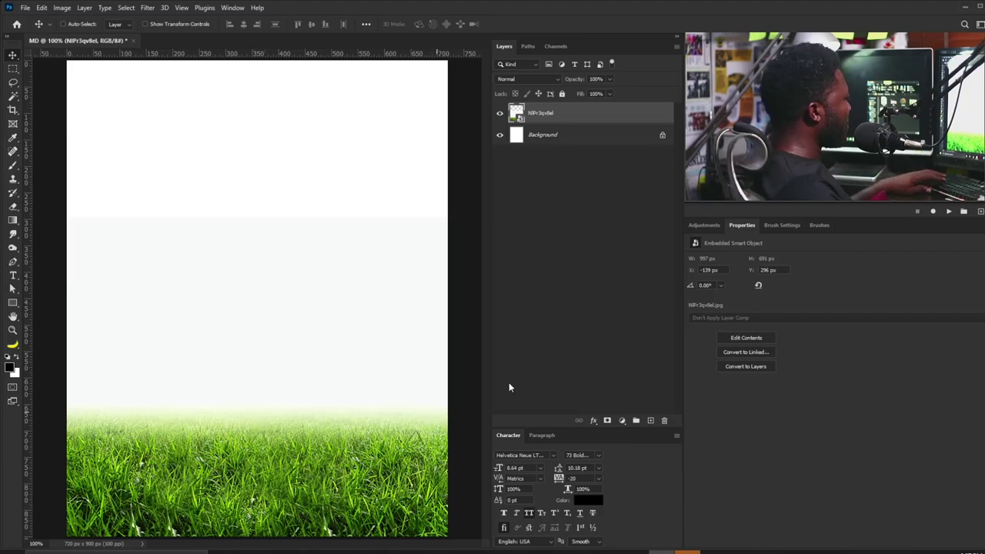
Step: Add a Curves adjustment layer that darkens the grass, with curve points at about input 77, output 35 and input 162, output 120
left_click(771, 224)
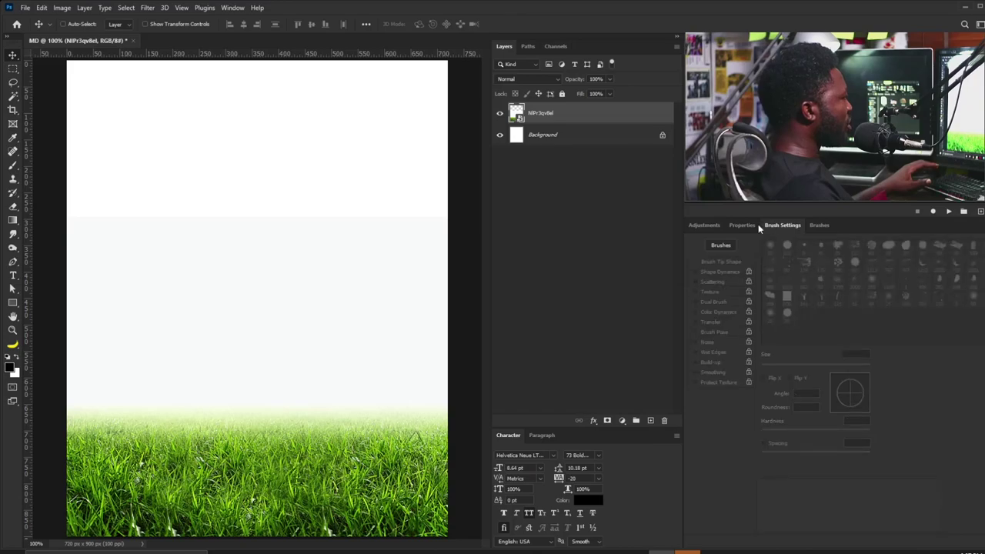
left_click(707, 224)
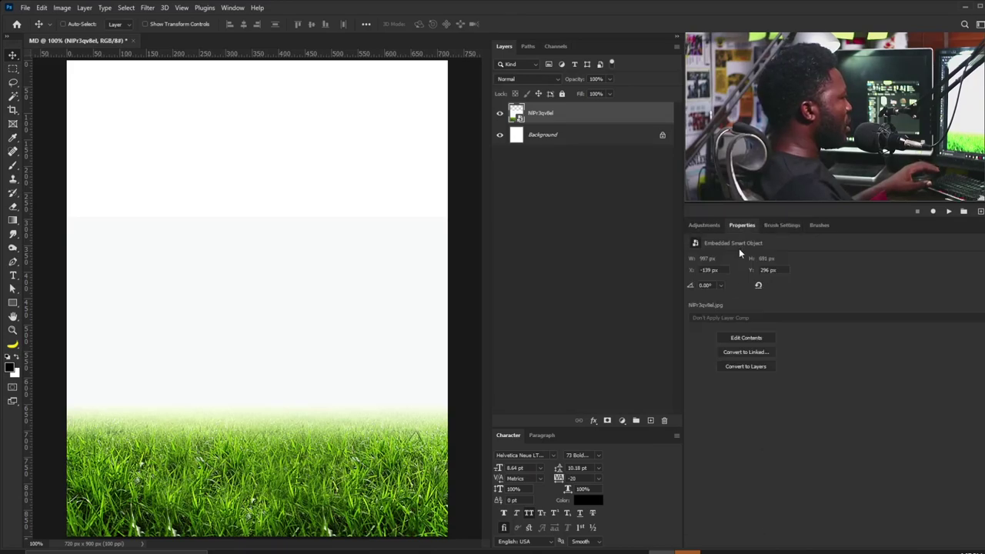
left_click(739, 249)
left_click_drag(805, 396, 829, 402)
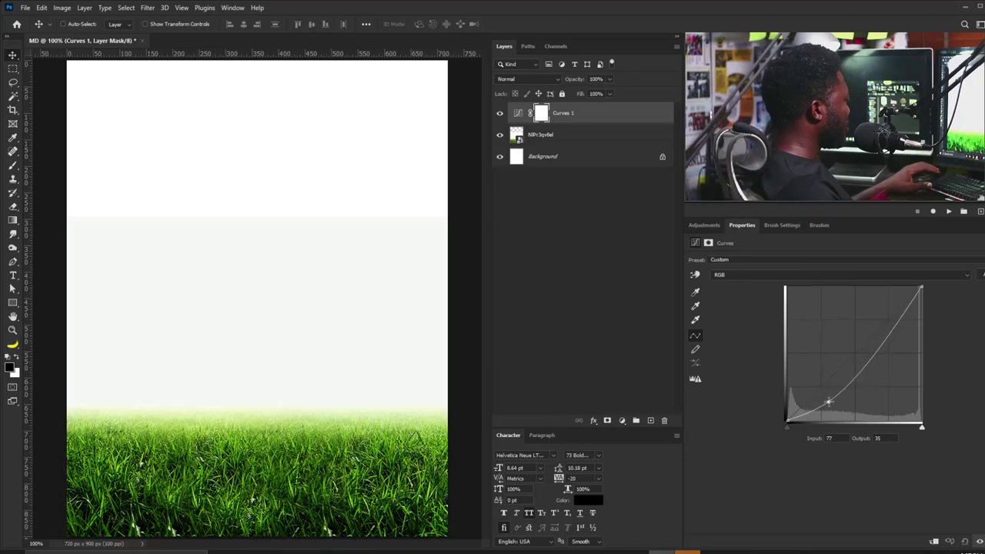
left_click_drag(875, 350, 873, 352)
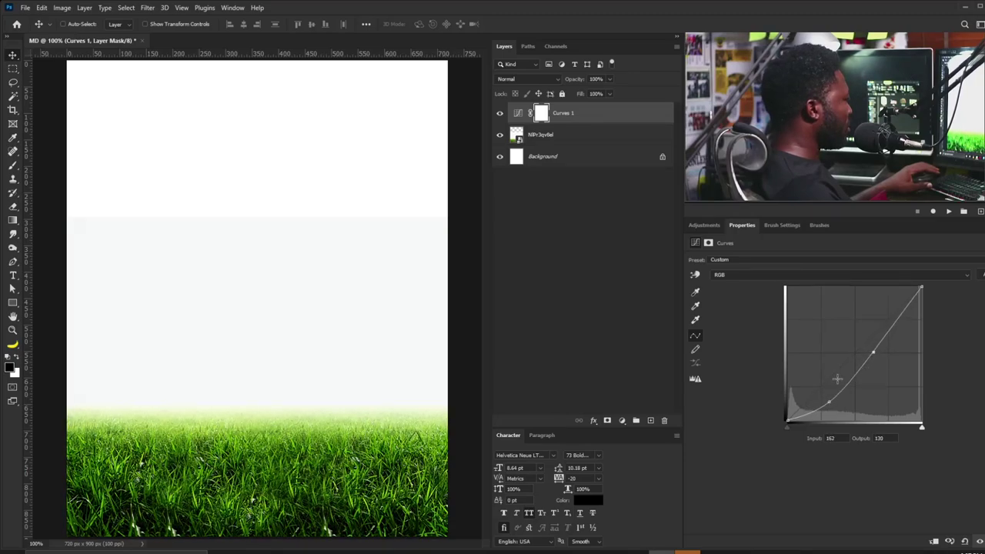
Step: Rasterize the placed grass image layer
left_click(561, 136)
right_click(562, 138)
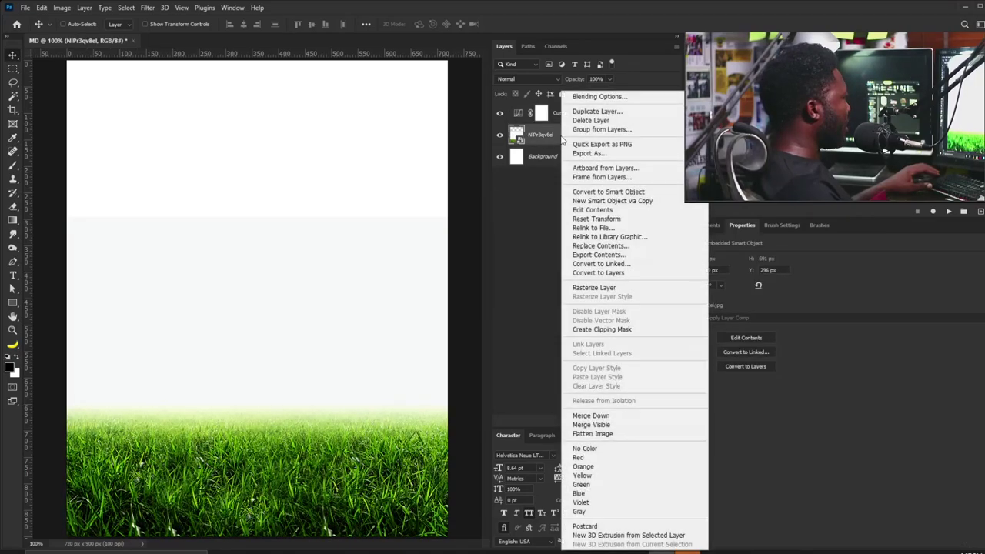
left_click(634, 289)
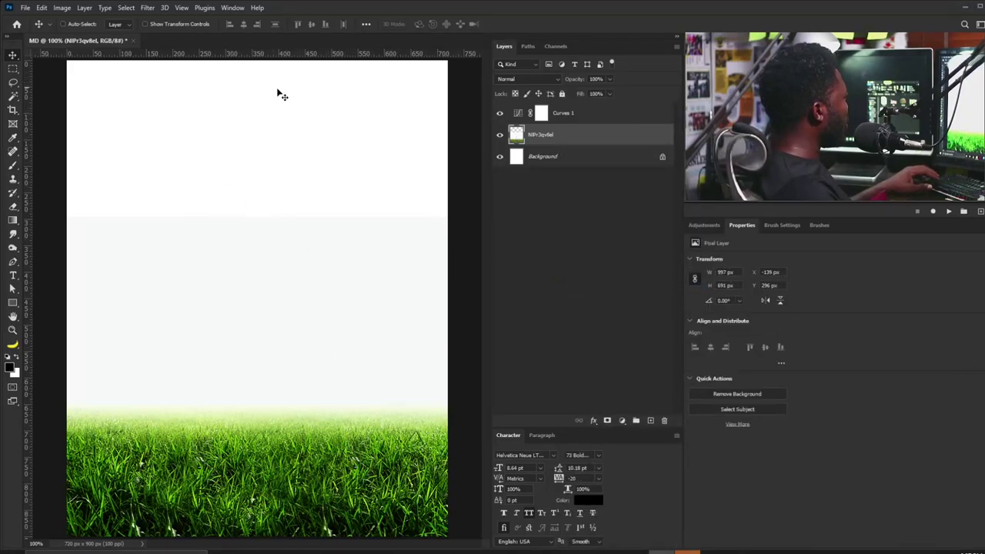
Step: Stretch a full-width strip of the grass image's blank sky up to the canvas top with Content-Aware Scale, and deselect
key("m")
left_click_drag(80, 204, 448, 321)
left_click(41, 9)
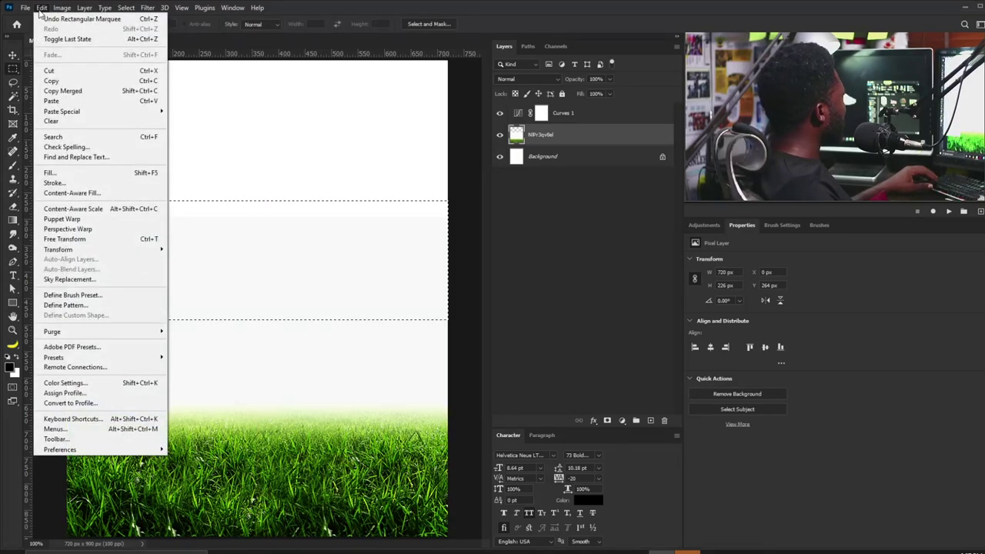
left_click(109, 215)
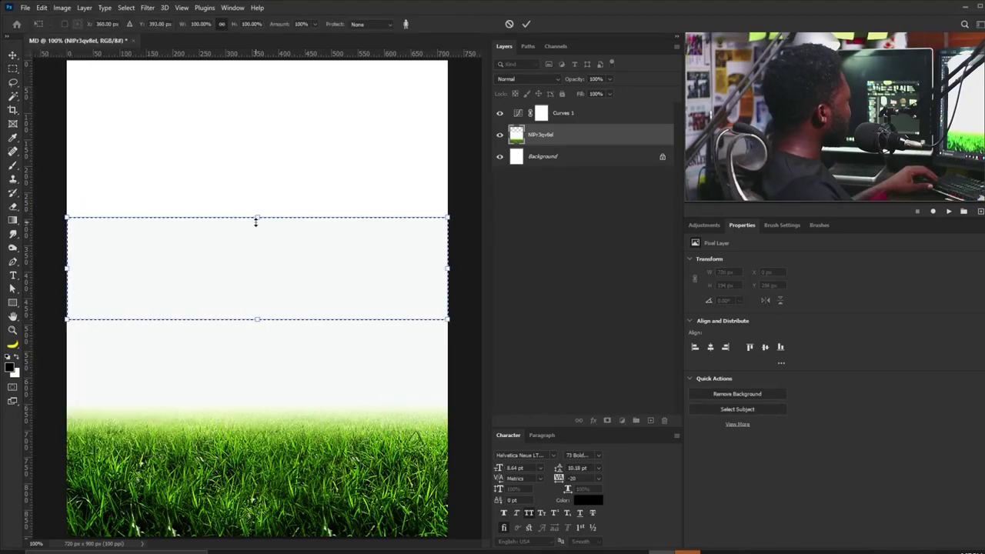
left_click_drag(257, 219, 258, 65)
key("Return")
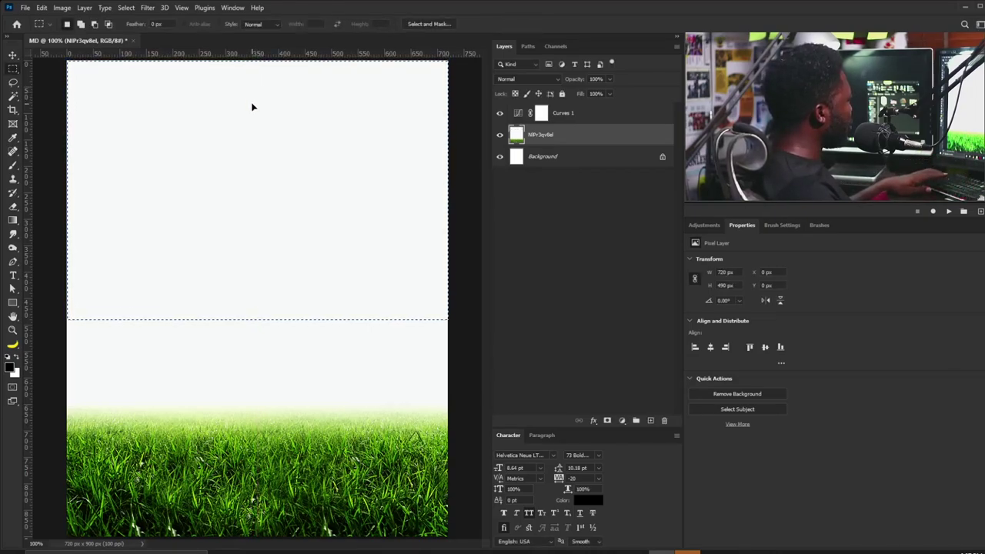
key("ctrl+d")
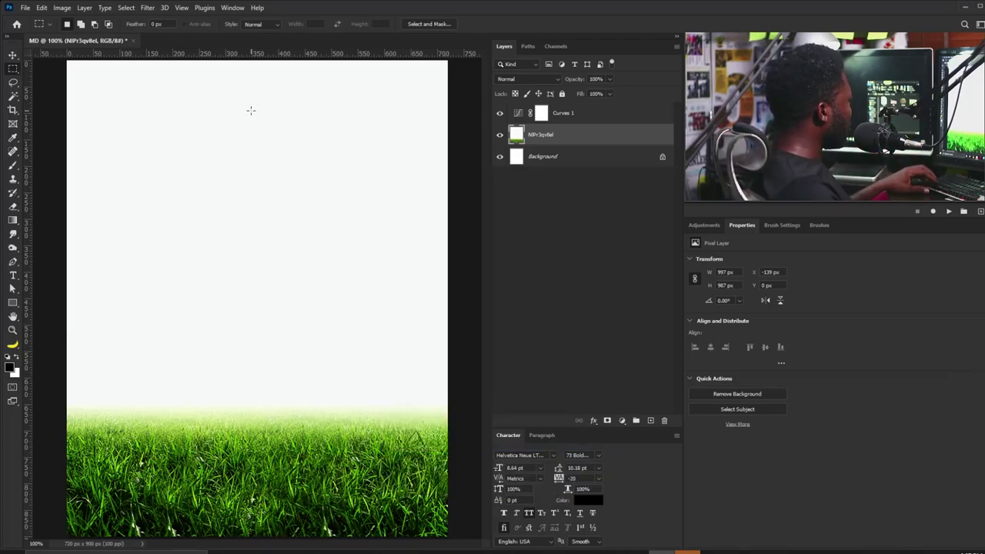
Step: Apply Sky Replacement with the orange sunset sky, output to new layers, and delete the Sky Temperature layer
key("v")
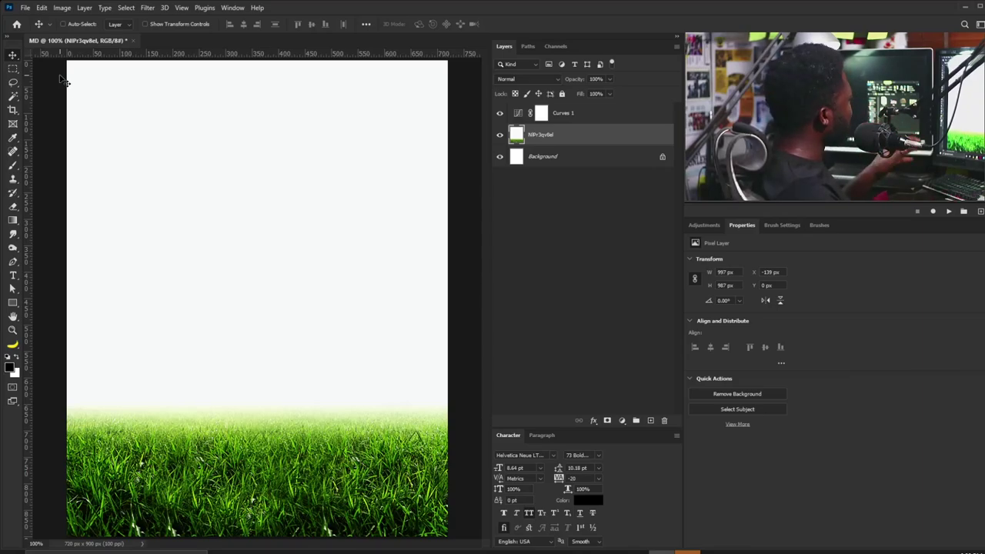
left_click(42, 8)
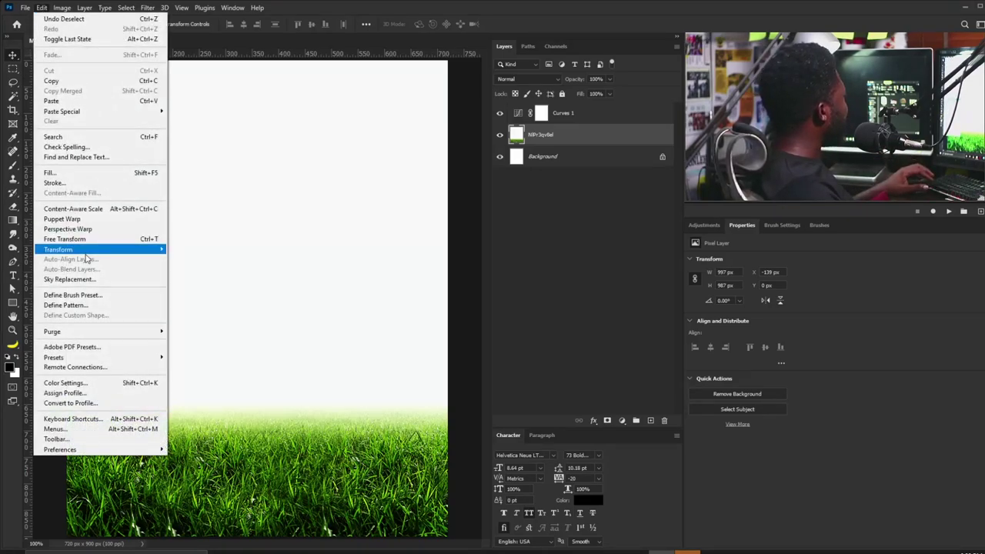
left_click(92, 281)
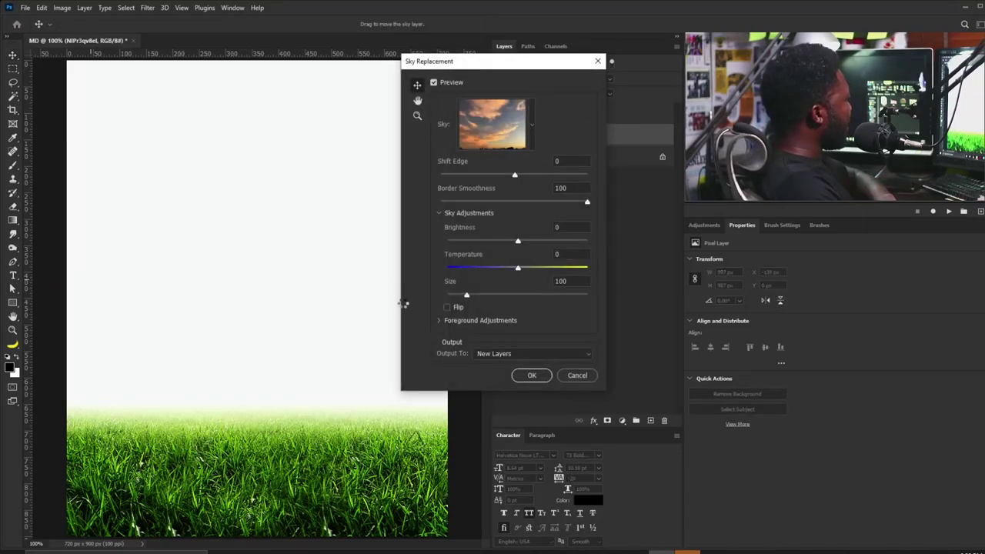
left_click(531, 375)
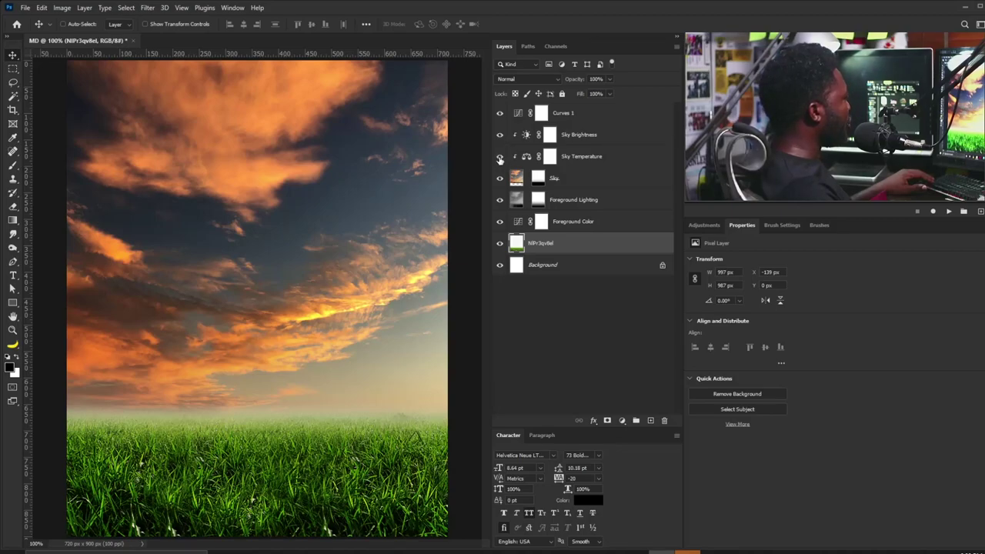
left_click_drag(596, 157, 666, 420)
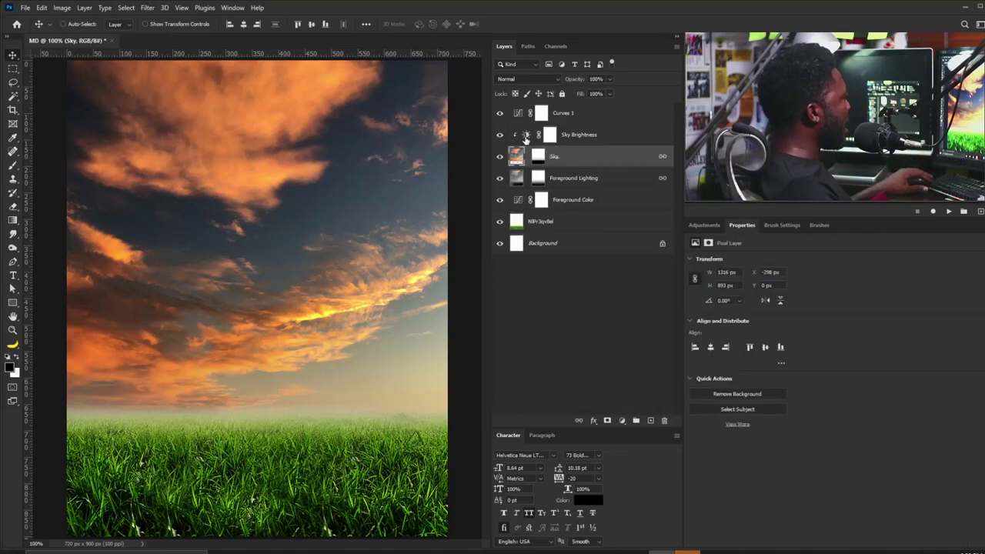
Step: Move the Sky and Sky Brightness layers above Curves 1 and strongly raise the brightness of the Sky Brightness adjustment
left_click(526, 137)
left_click(562, 157, "shift")
left_click_drag(591, 137, 594, 104)
left_click(568, 120)
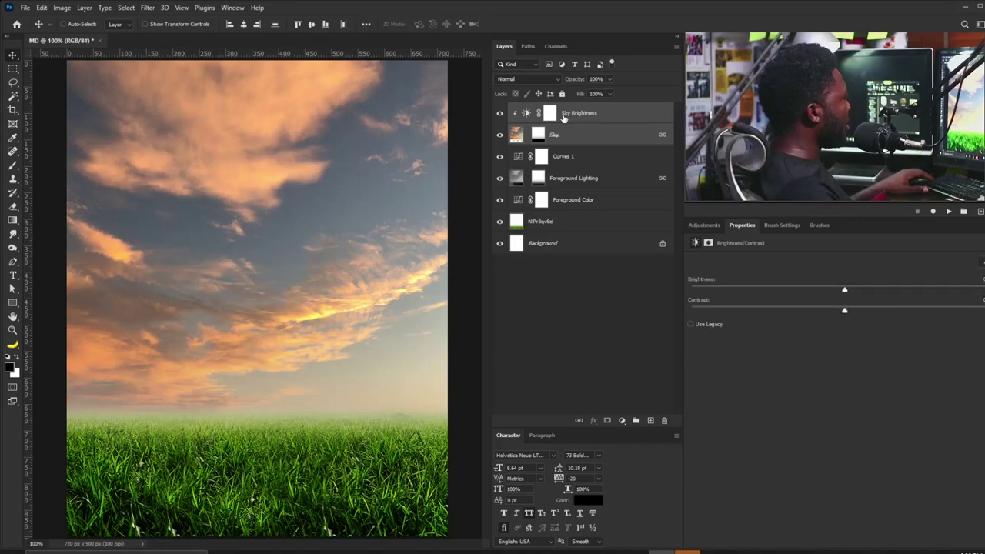
left_click_drag(850, 290, 947, 291)
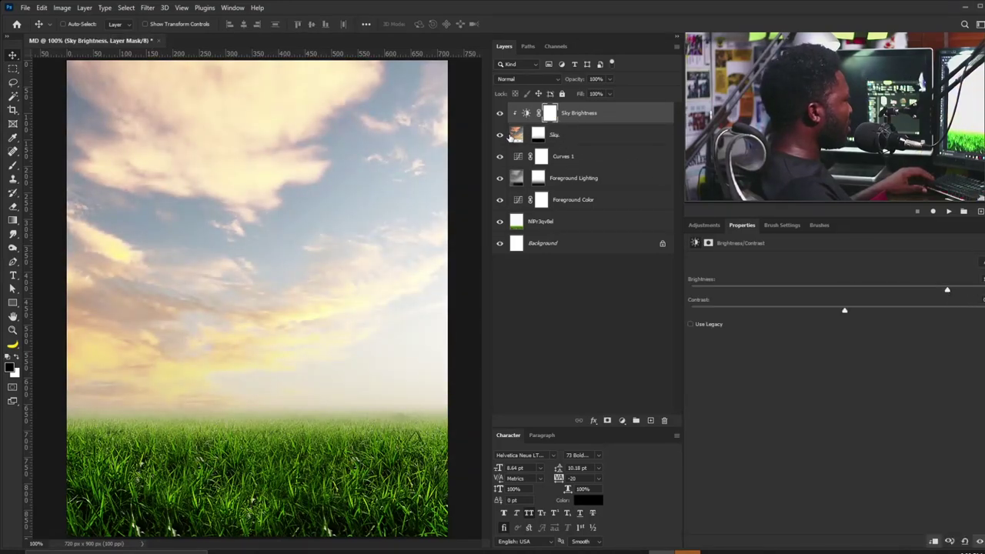
Step: Flip the Sky layer horizontally, enlarge it to about 181%, and reposition it so its clouds spread across the canvas
left_click(516, 135)
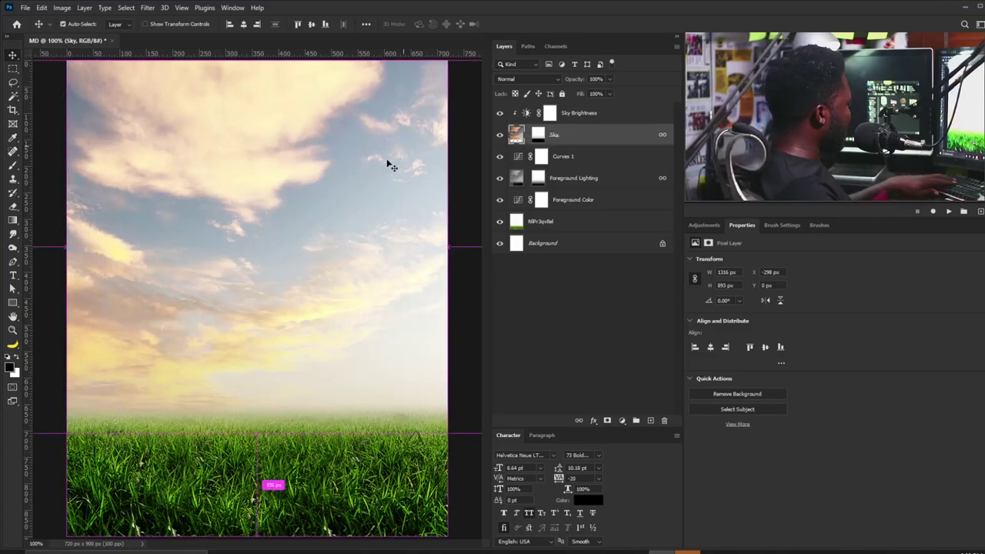
key("ctrl+t")
right_click(321, 158)
left_click(361, 333)
left_click_drag(322, 263, 420, 264)
left_click_drag(353, 217, 286, 215)
left_click_drag(122, 164, 33, 95)
left_click_drag(318, 288, 364, 297)
left_click_drag(77, 109, 7, 77)
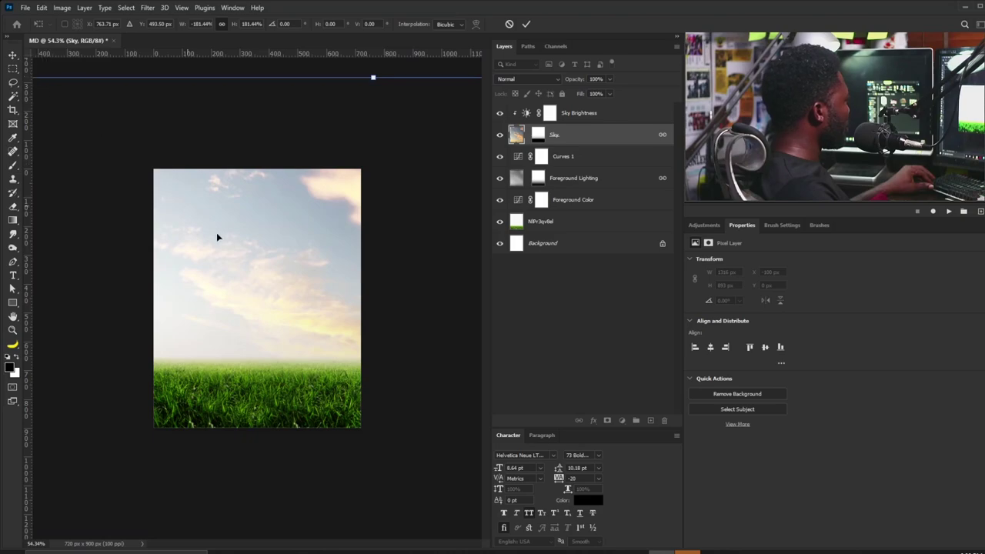
key("Return")
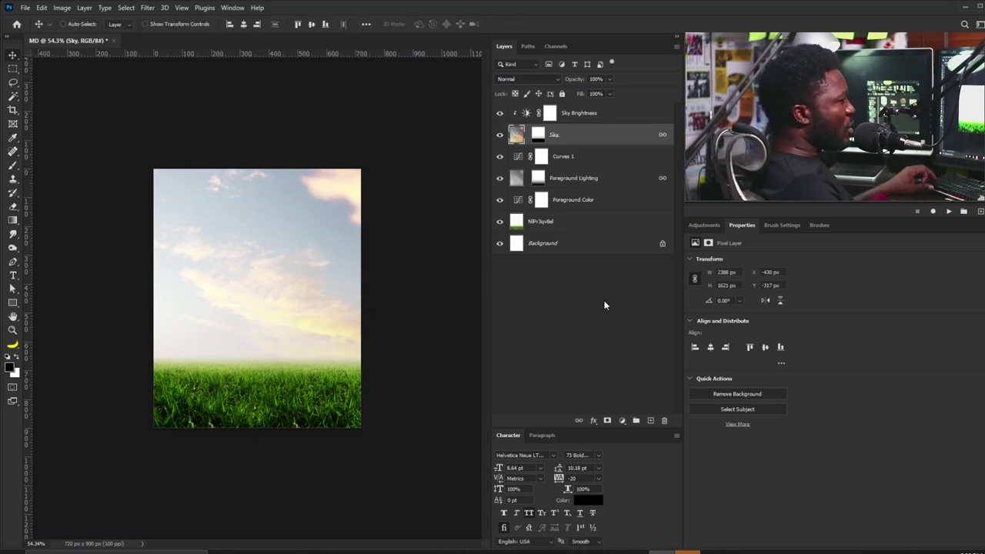
Step: Add a Black & White adjustment layer above the Sky Brightness layer
scroll(265, 208, "up", 3)
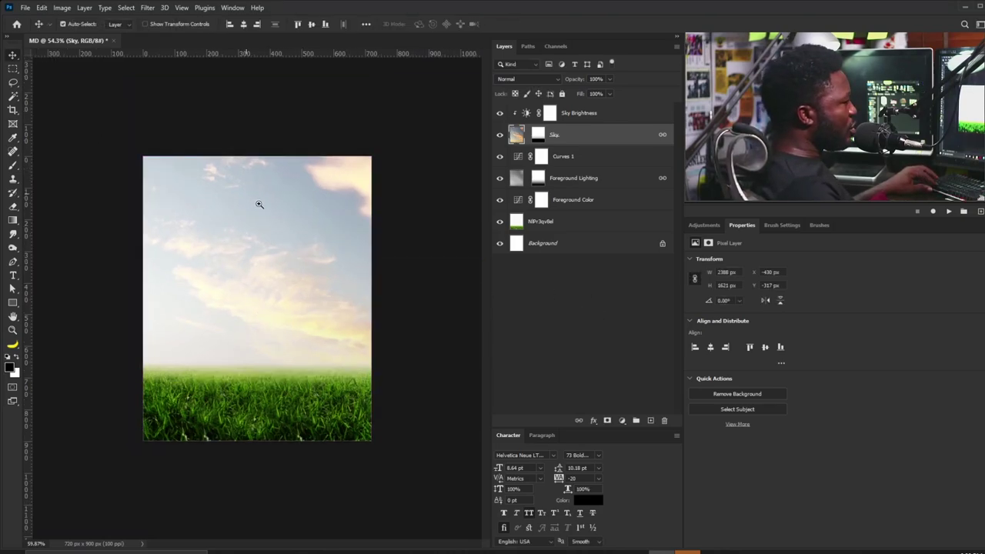
left_click(581, 113)
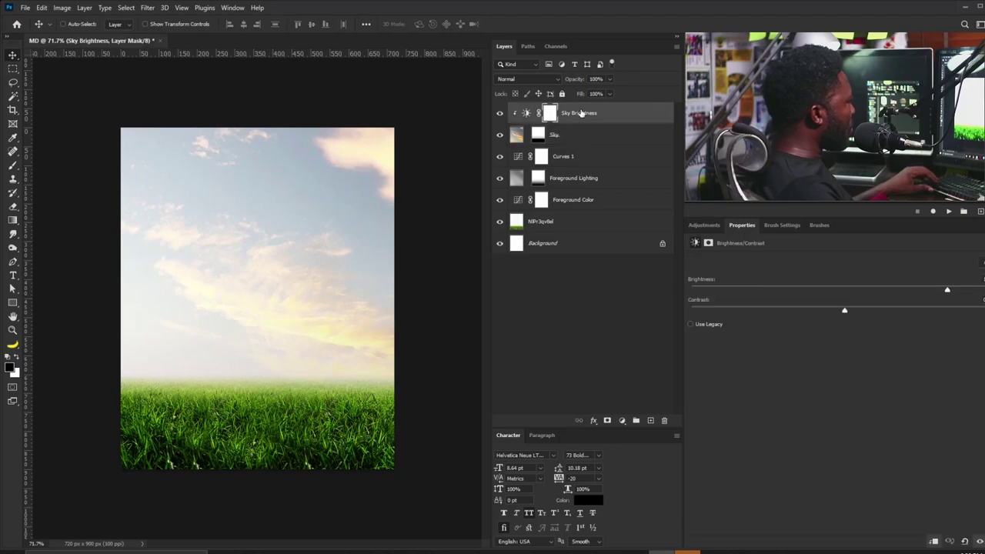
left_click(704, 225)
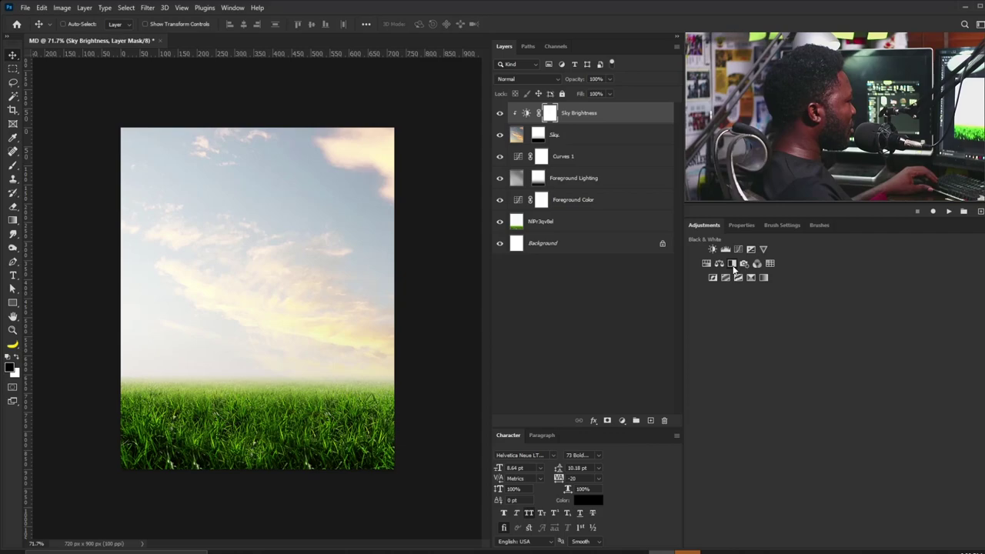
left_click(733, 265)
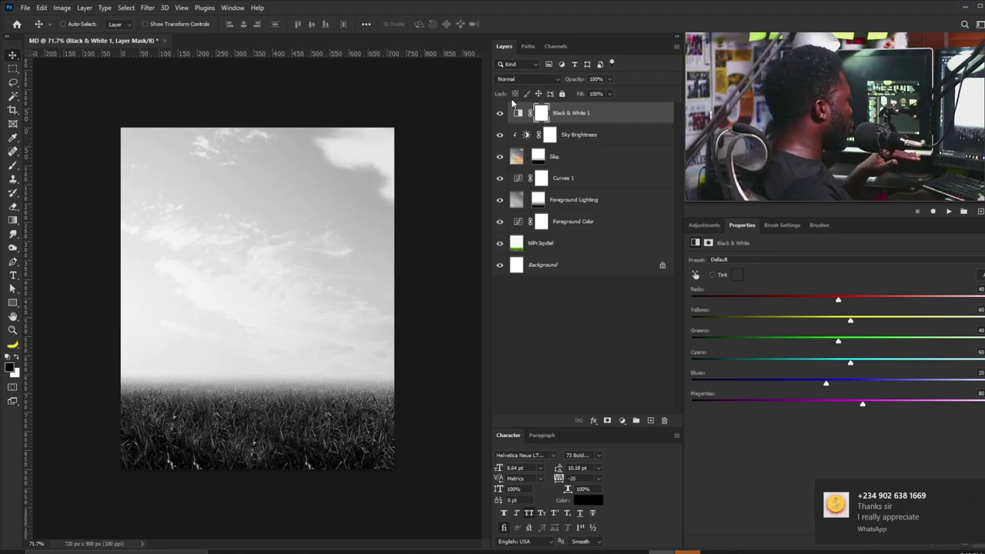
Step: Set the Black & White 1 layer to Soft Light blending at 54% opacity
left_click(527, 80)
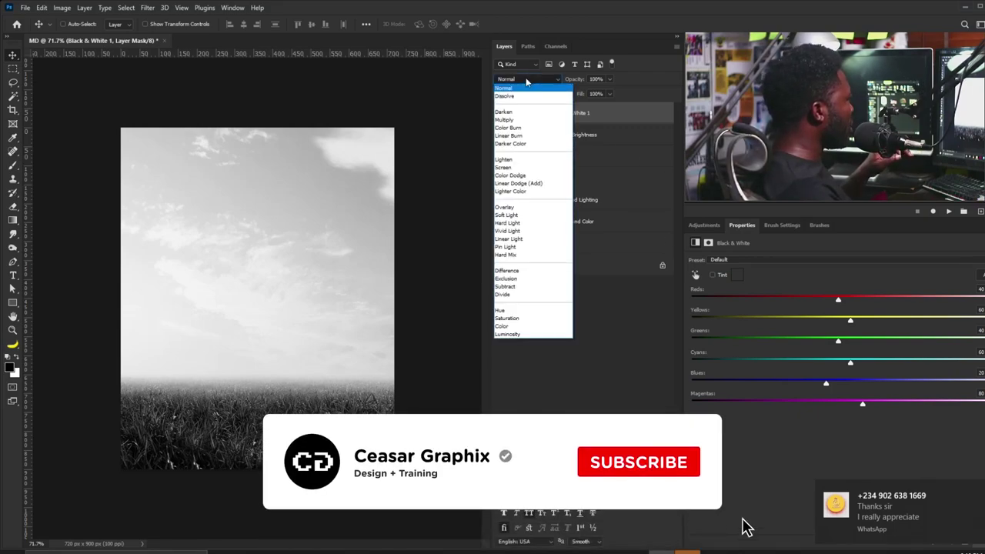
left_click(516, 217)
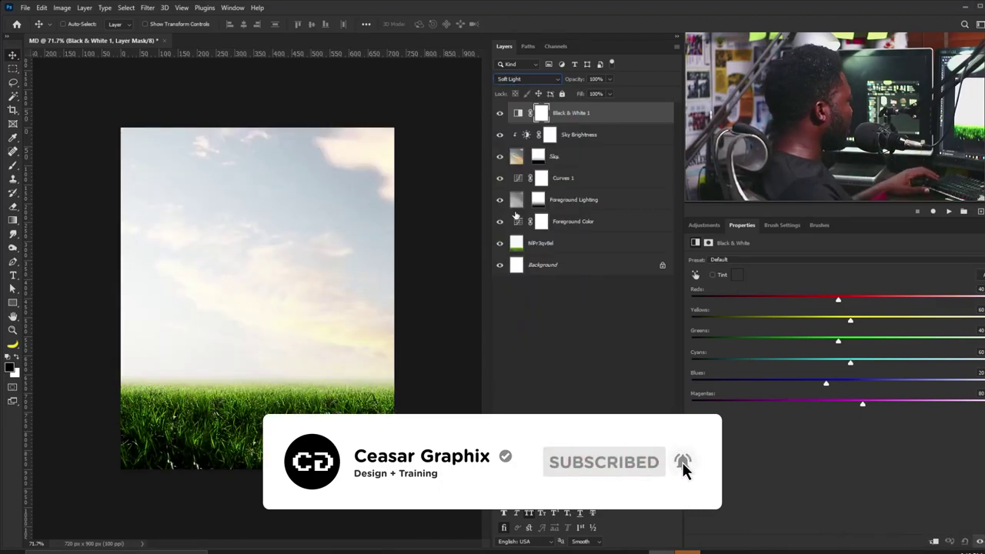
left_click(501, 113)
left_click(500, 113)
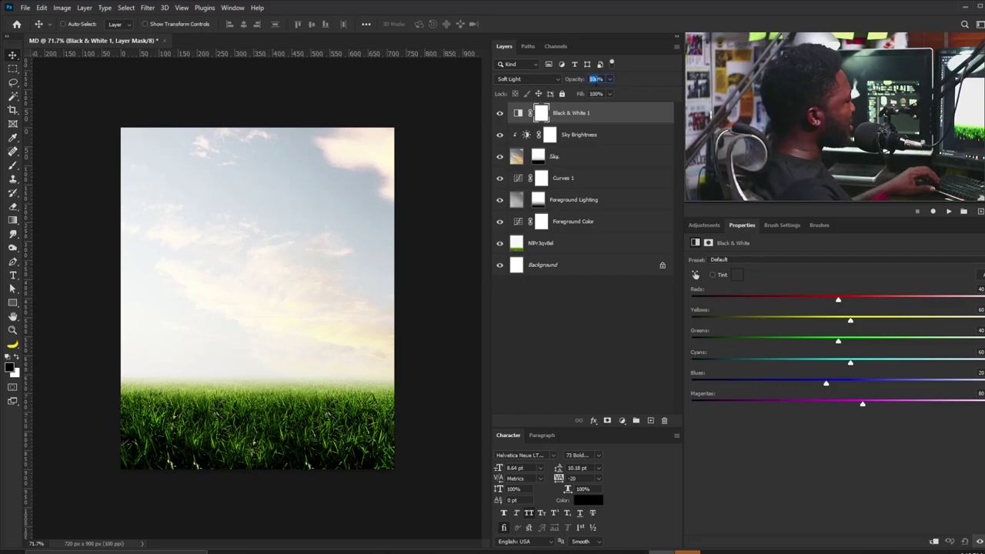
type("54")
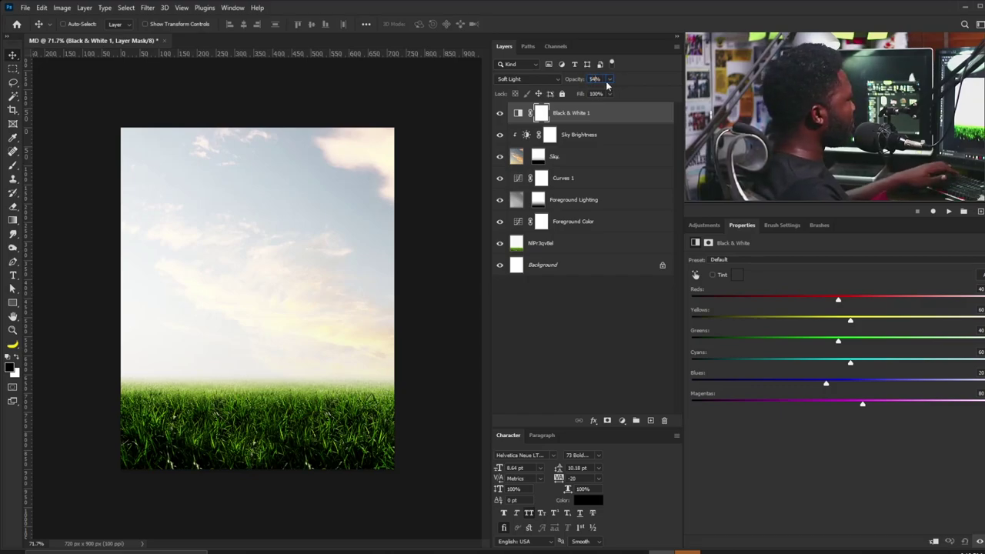
key("Return")
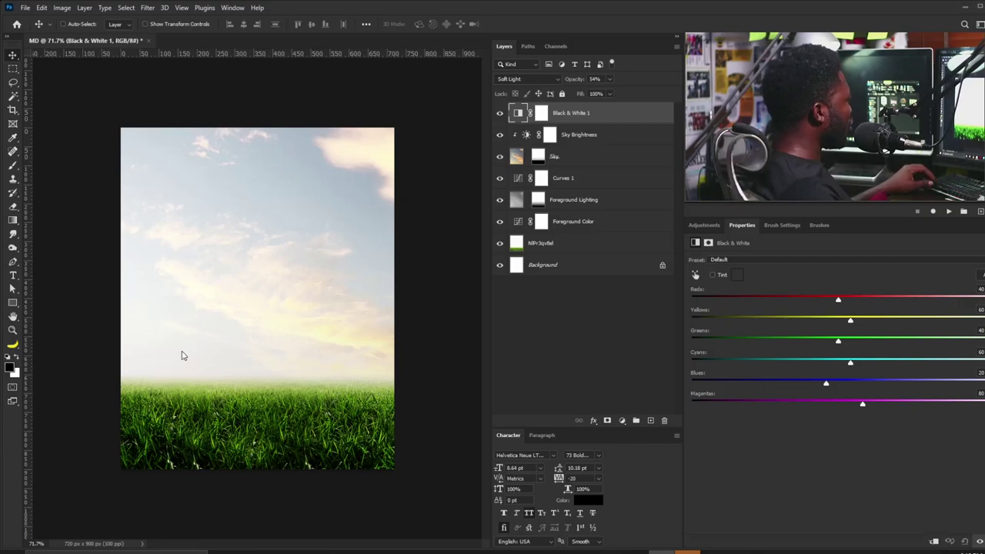
Step: Enlarge the Flag image to about 93%, rotate it about 7° clockwise, and position it across the lower part of the canvas
key("ctrl+t")
left_click_drag(328, 321, 256, 344)
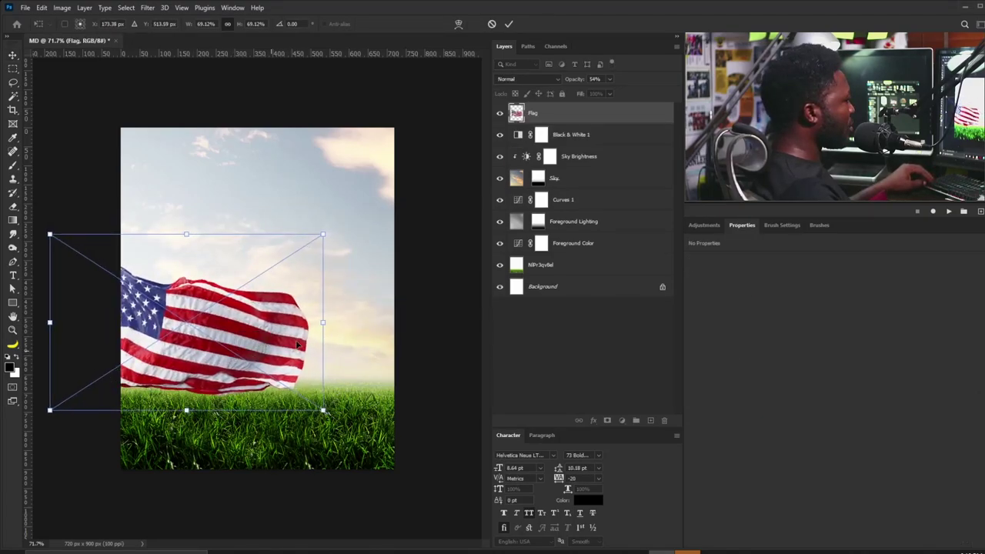
left_click_drag(329, 232, 362, 220)
left_click_drag(190, 328, 275, 326)
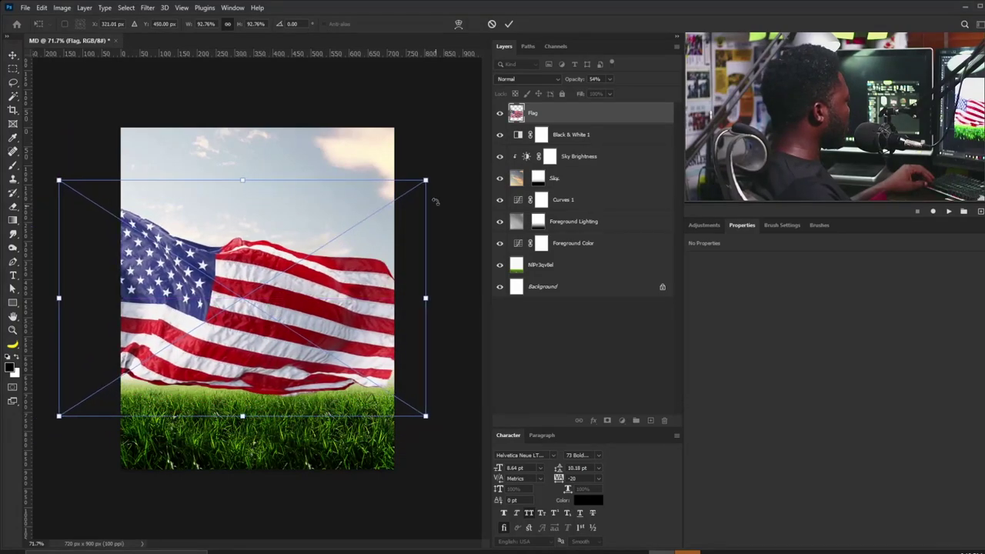
left_click_drag(439, 193, 431, 281)
key("Return")
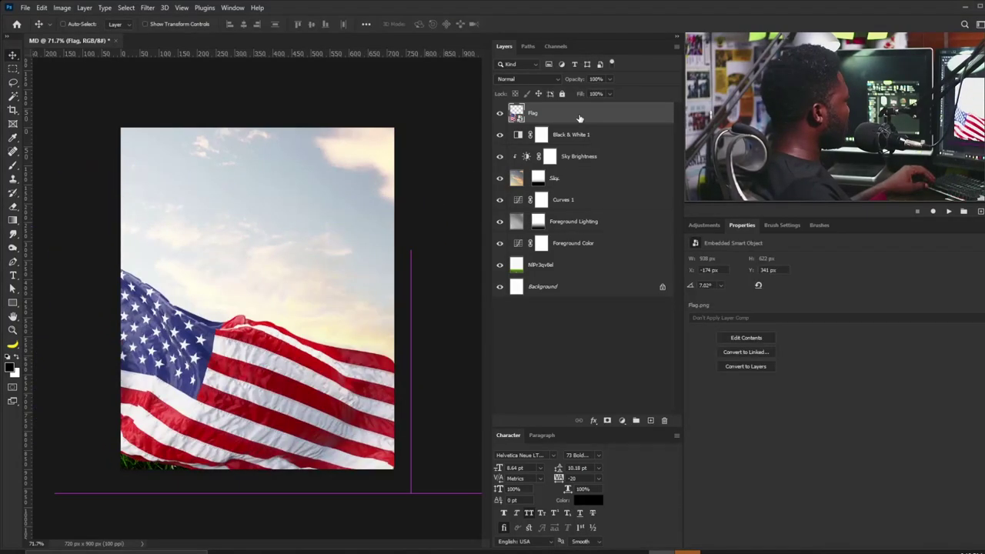
Step: Add a layer mask to the Flag and paint out its lower part with a soft 175 px black brush to uncover the grass
left_click(603, 421)
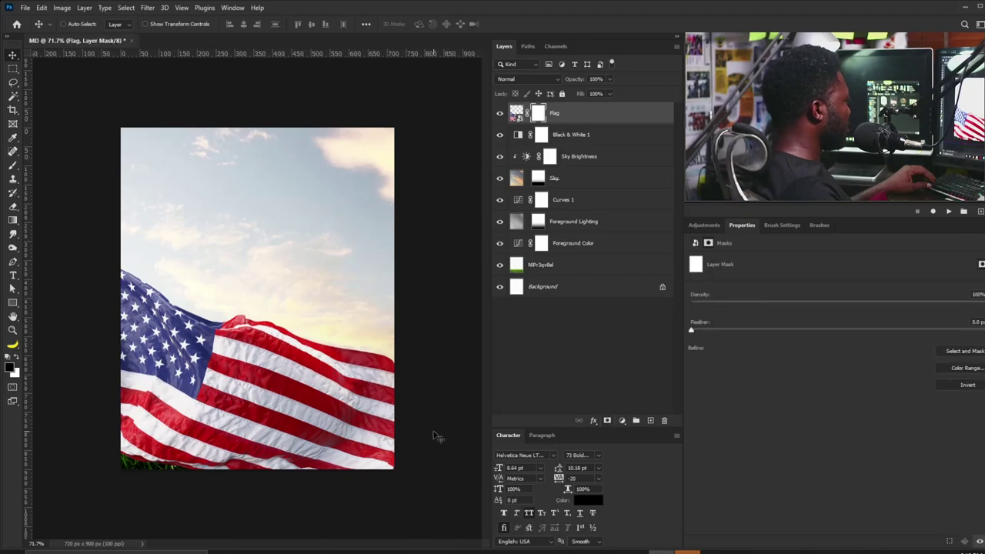
key("b")
left_click(703, 224)
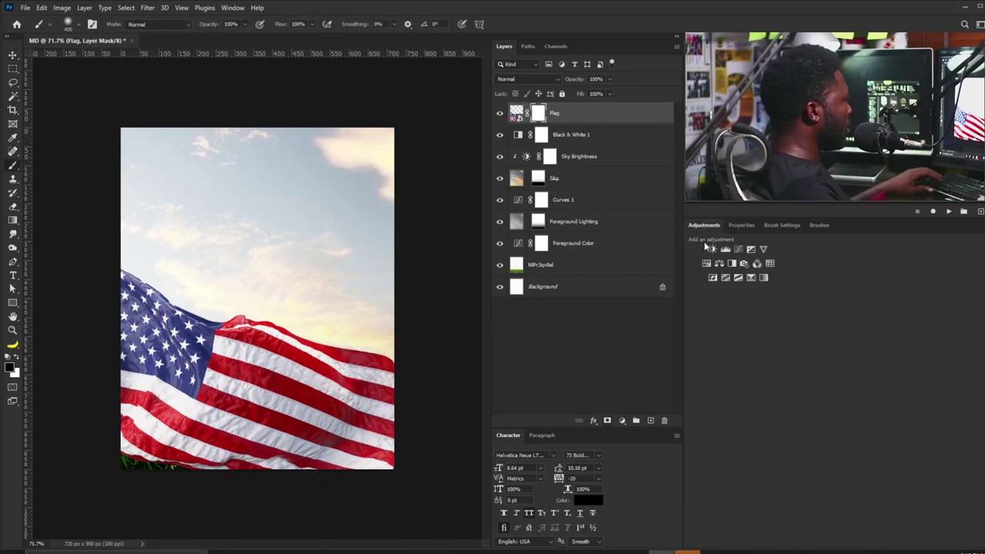
left_click(782, 225)
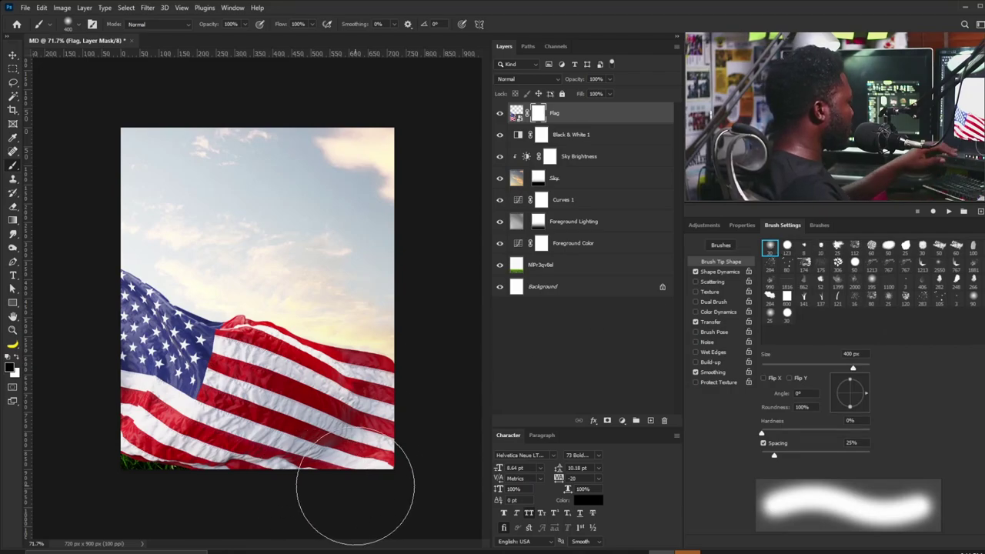
key("bracketleft")
key("bracketleft")
mouse_move(383, 485)
left_mouse_down()
mouse_move(401, 461)
mouse_move(132, 461)
mouse_move(476, 461)
mouse_move(228, 451)
mouse_move(282, 470)
mouse_move(52, 444)
mouse_move(271, 464)
mouse_move(169, 432)
mouse_move(269, 470)
mouse_move(114, 409)
mouse_move(402, 495)
left_mouse_up()
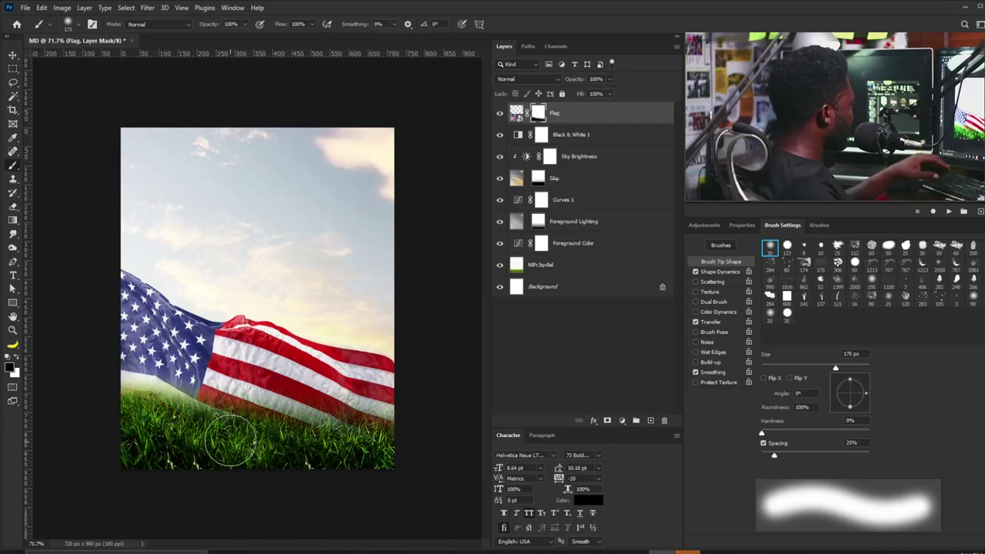
mouse_move(327, 452)
left_mouse_down()
mouse_move(378, 428)
mouse_move(379, 445)
left_mouse_up()
Step: Shift the Flag image slightly downward within its mask
key("v")
left_click(521, 114)
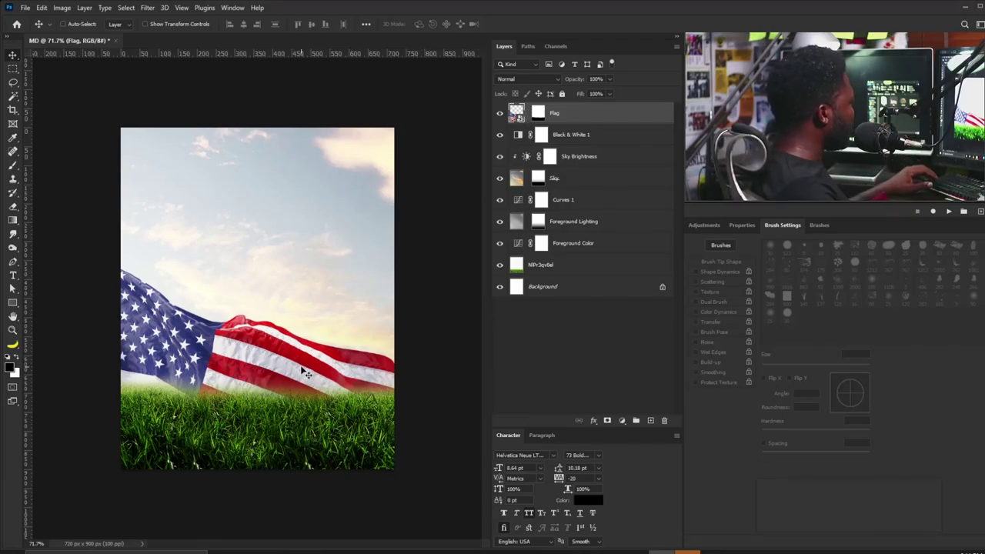
left_click_drag(312, 364, 355, 380)
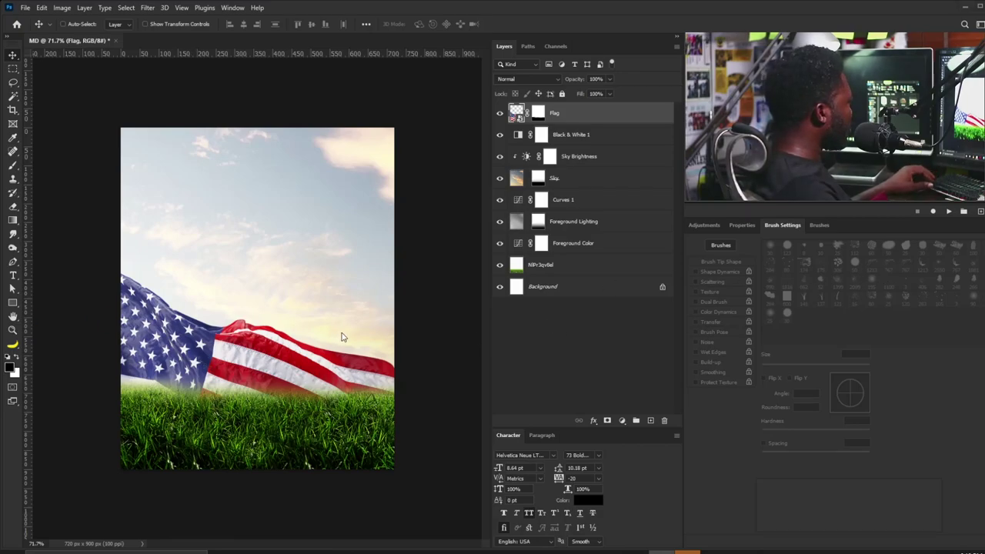
Step: Place the Memorial Day cemetery image beneath the Flag layer, scaled to about 18%, behind the flag at the canvas's right edge
left_click_drag(404, 207, 418, 316)
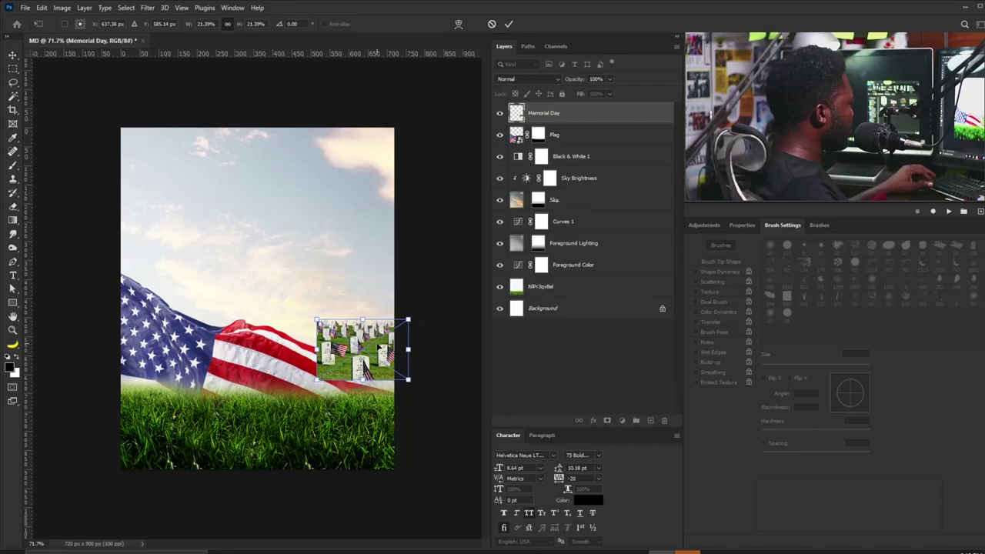
key("Return")
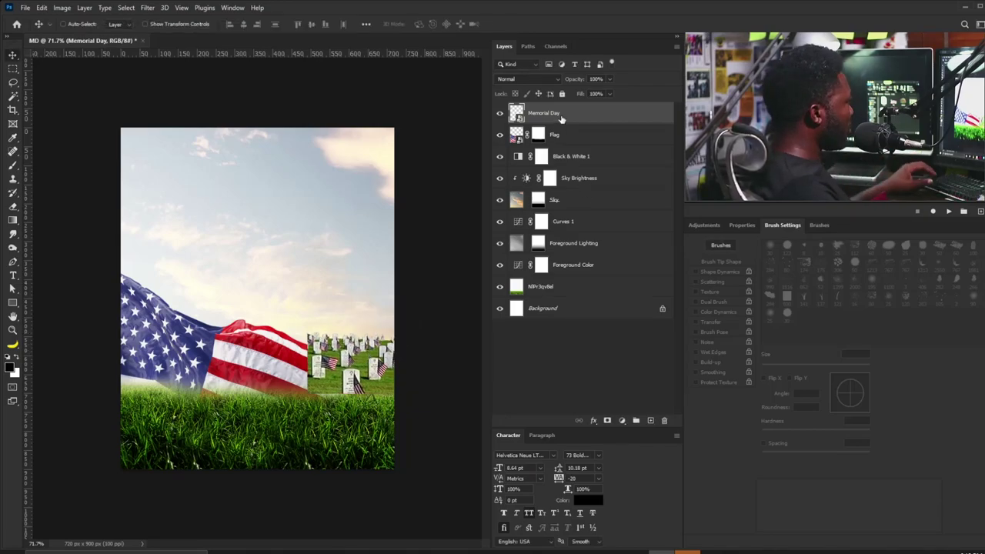
left_click_drag(562, 115, 565, 155)
left_click_drag(394, 344, 397, 307)
key("ctrl+t")
key("Return")
Step: Duplicate the Memorial Day layer, flip the copy horizontally, and position it behind the flag to extend the row of gravestones leftward
left_click_drag(562, 138, 651, 420)
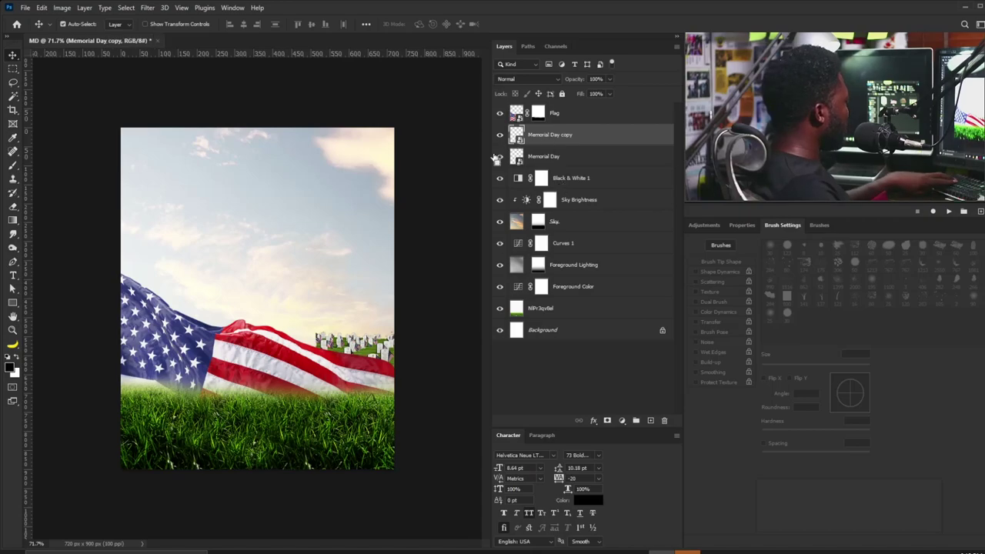
key("ctrl+t")
right_click(375, 339)
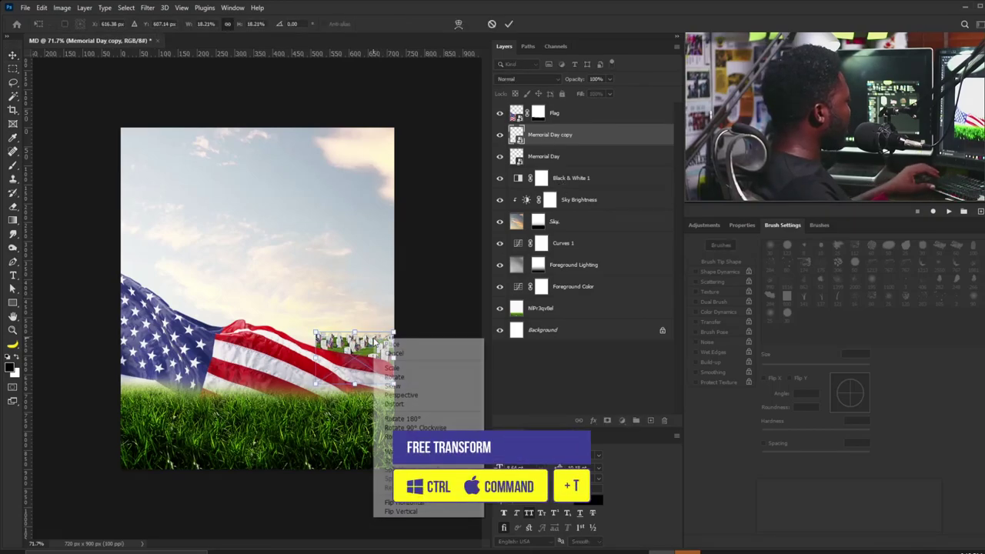
left_click(420, 504)
mouse_move(360, 344)
left_mouse_down()
mouse_move(274, 344)
mouse_move(360, 344)
left_mouse_up()
key("Return")
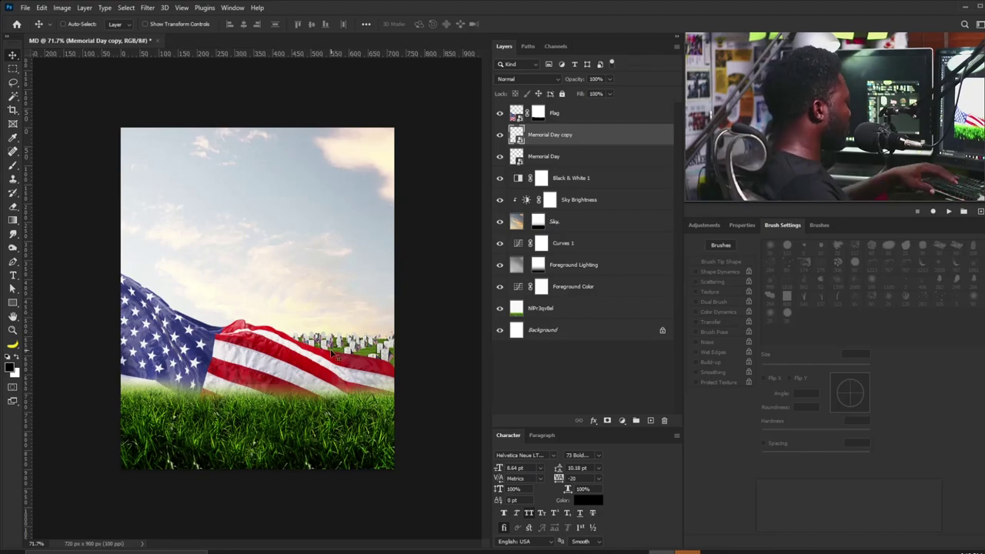
Step: Merge the Memorial Day and Memorial Day copy layers into one layer
scroll(335, 356, "up", 2)
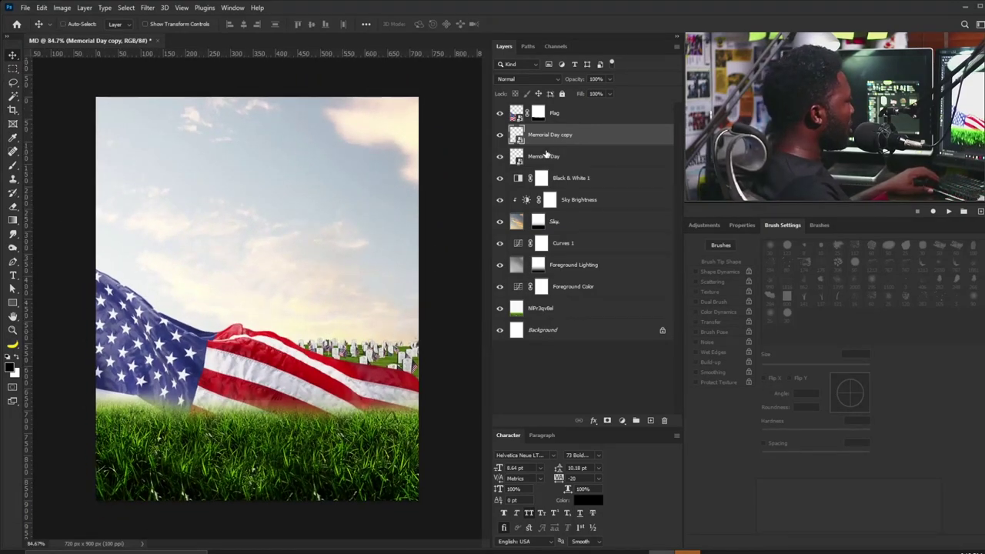
left_click(564, 159, "shift")
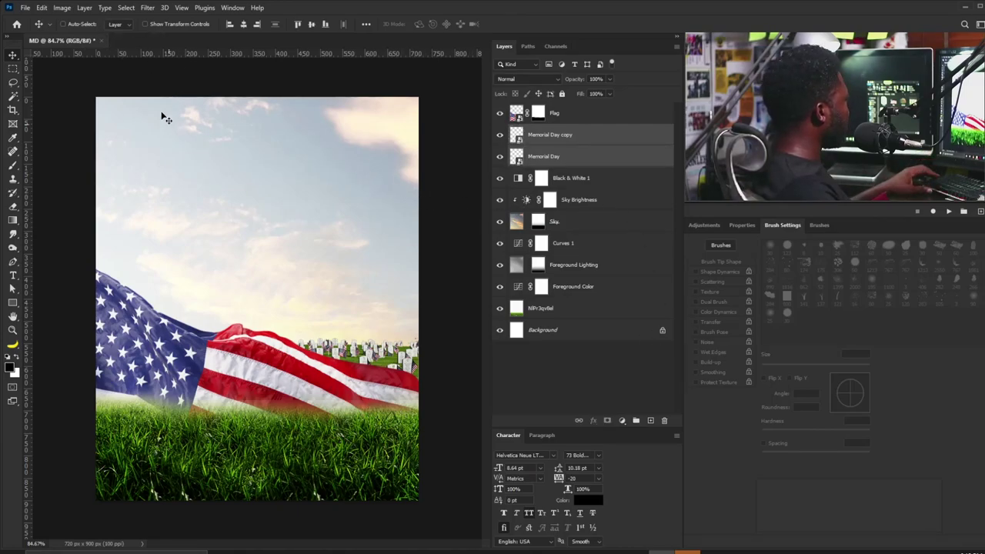
left_click(85, 8)
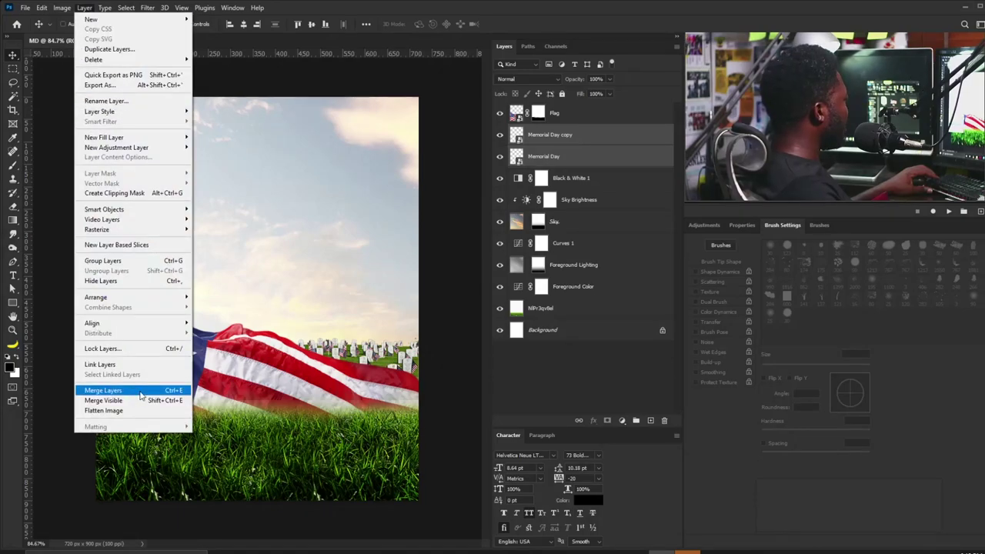
left_click(103, 390)
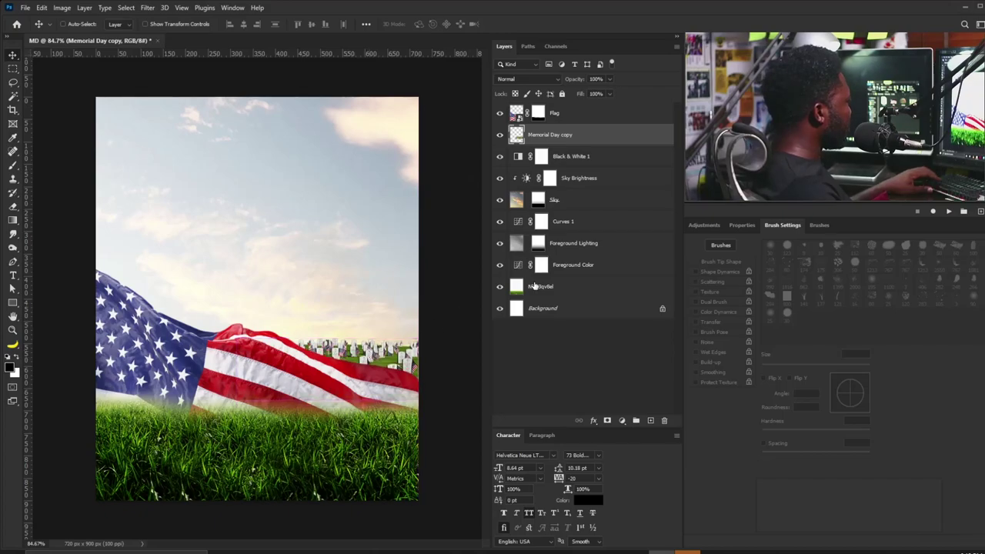
Step: Add a layer mask to the merged Memorial Day copy layer and paint out its lower edge with a soft 90 px brush
left_click(607, 421)
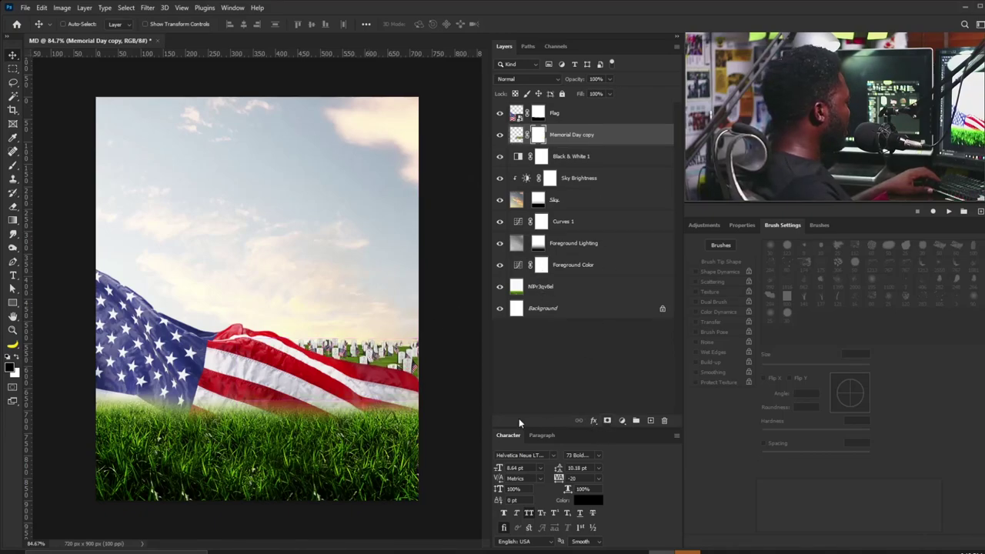
key("b")
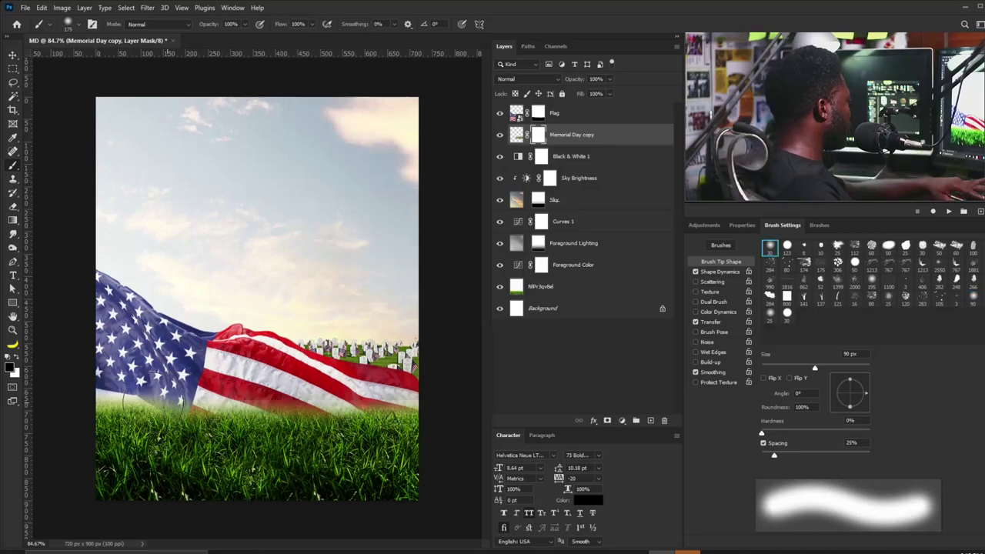
key("bracketright")
key("bracketright")
key("bracketright")
key("bracketright")
key("bracketleft")
key("bracketleft")
key("bracketleft")
key("bracketleft")
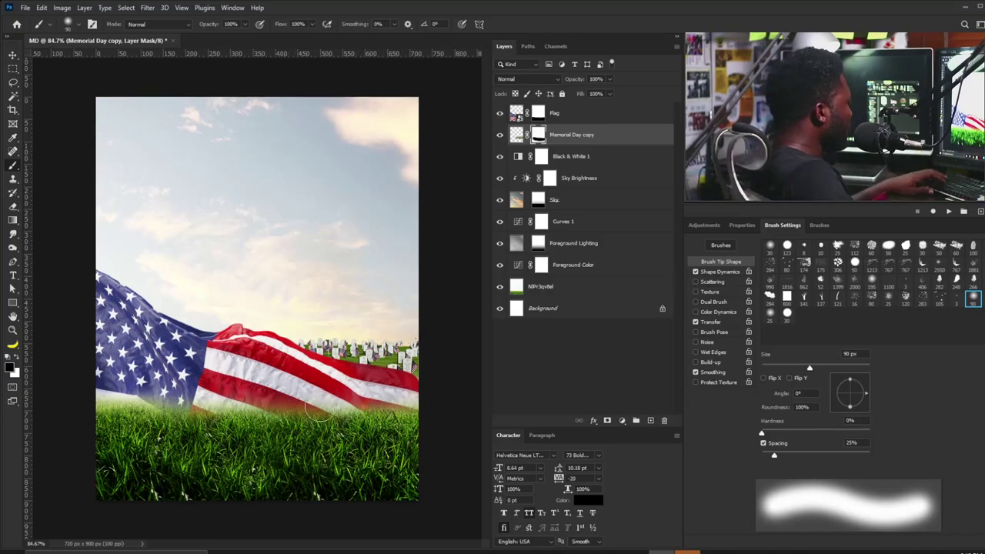
key("v")
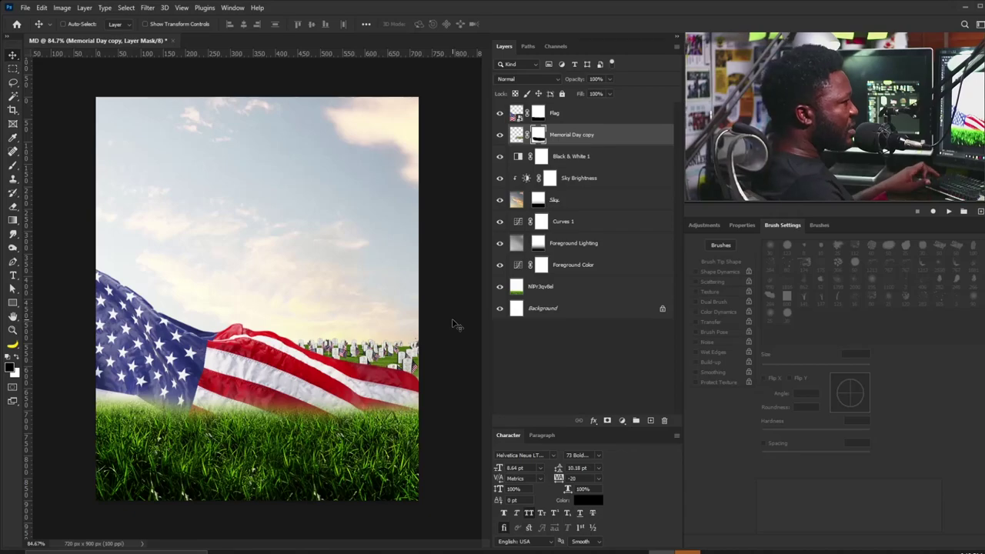
Step: Add a Gradient Map adjustment above the Memorial Day copy layer and clip it to that layer
left_click(575, 135)
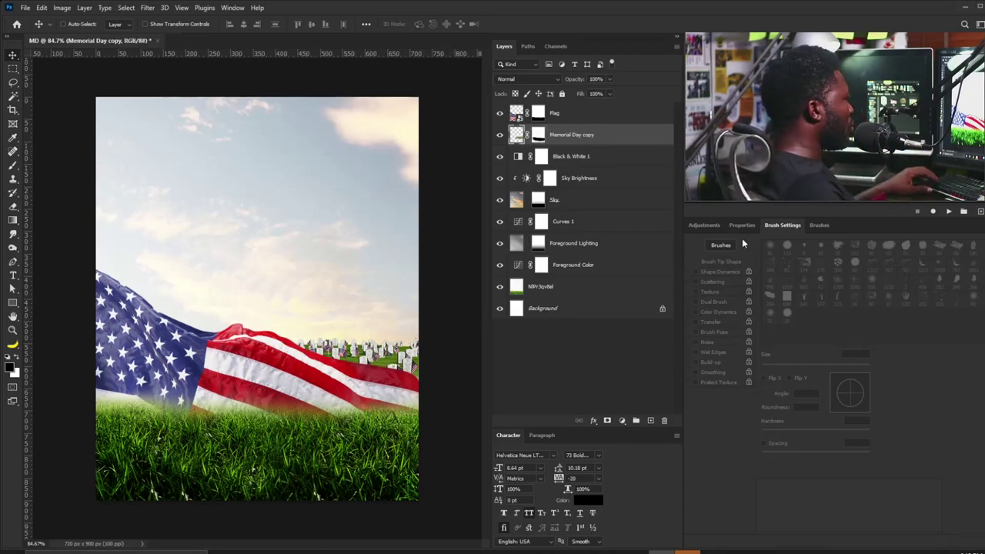
left_click(702, 227)
left_click(765, 279)
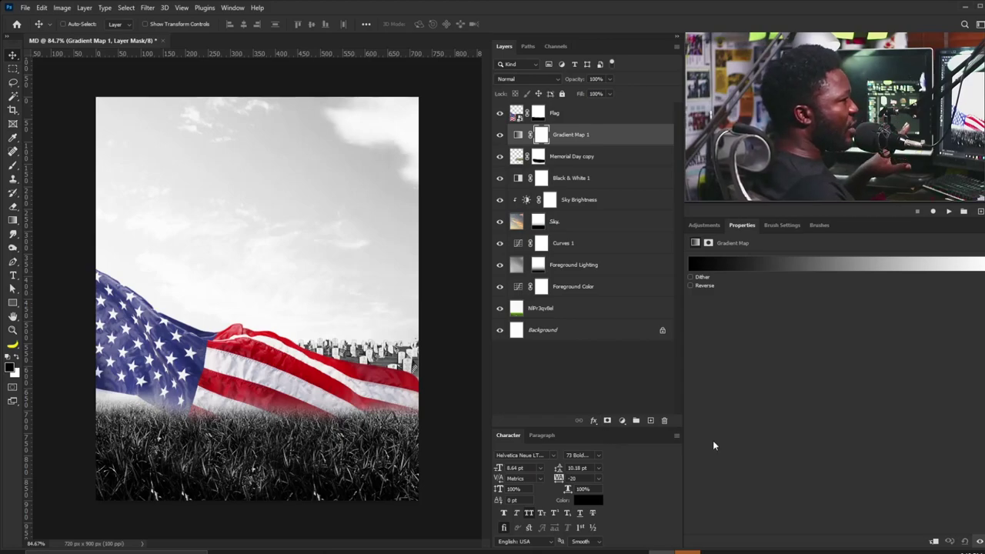
left_click(934, 542)
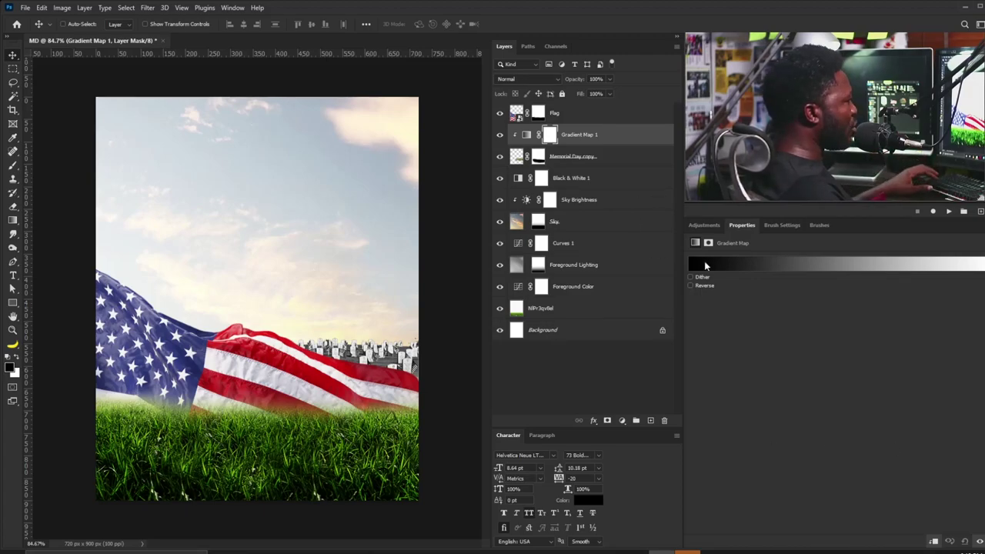
Step: Recolor the dark stop of the Gradient Map's gradient to dark brown 712800
left_click(703, 263)
double_click(497, 408)
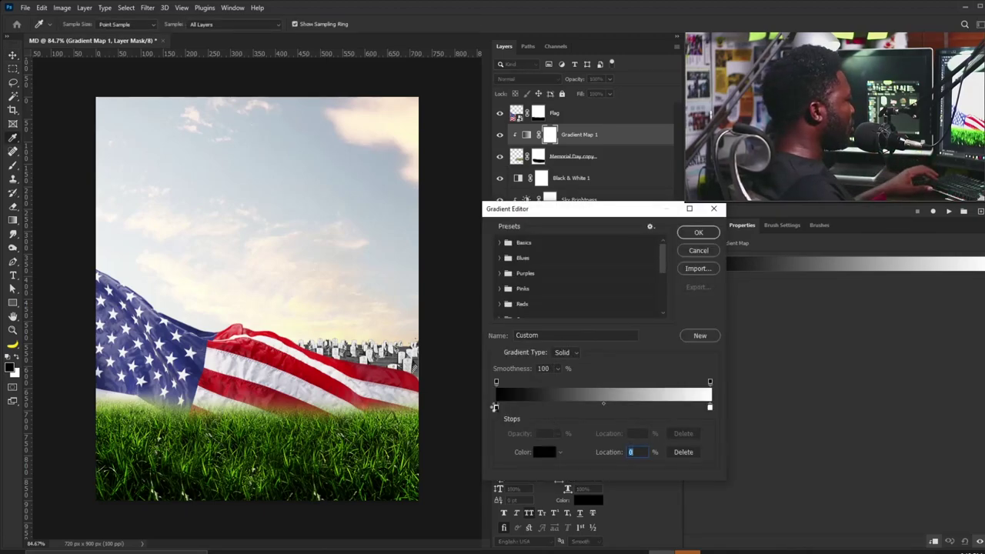
left_click(604, 342)
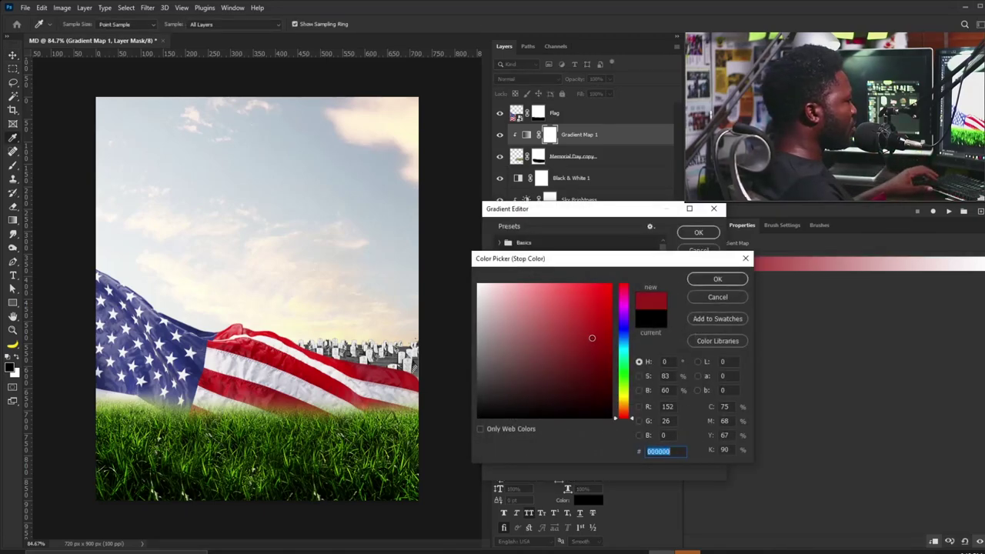
left_click(624, 408)
left_click_drag(625, 410, 625, 415)
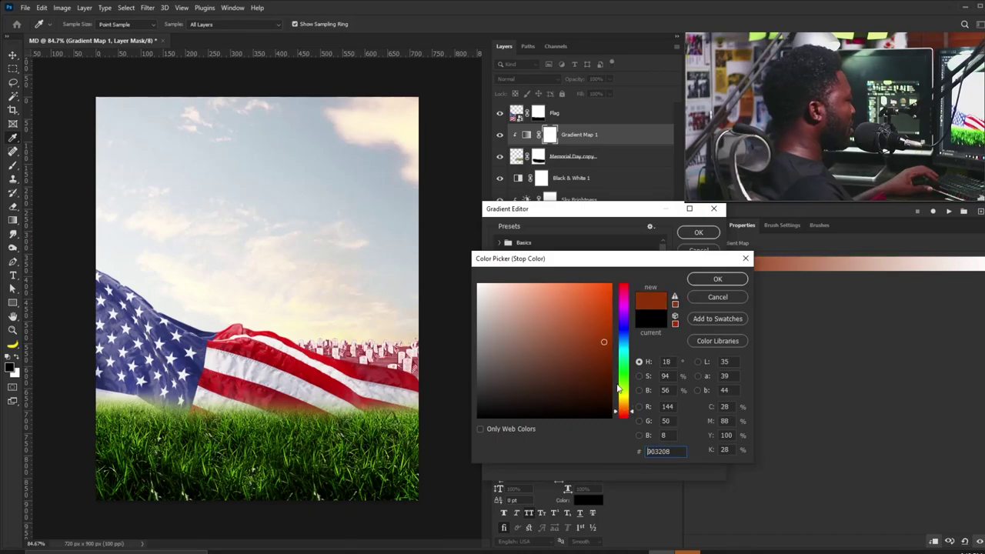
left_click_drag(607, 346, 613, 359)
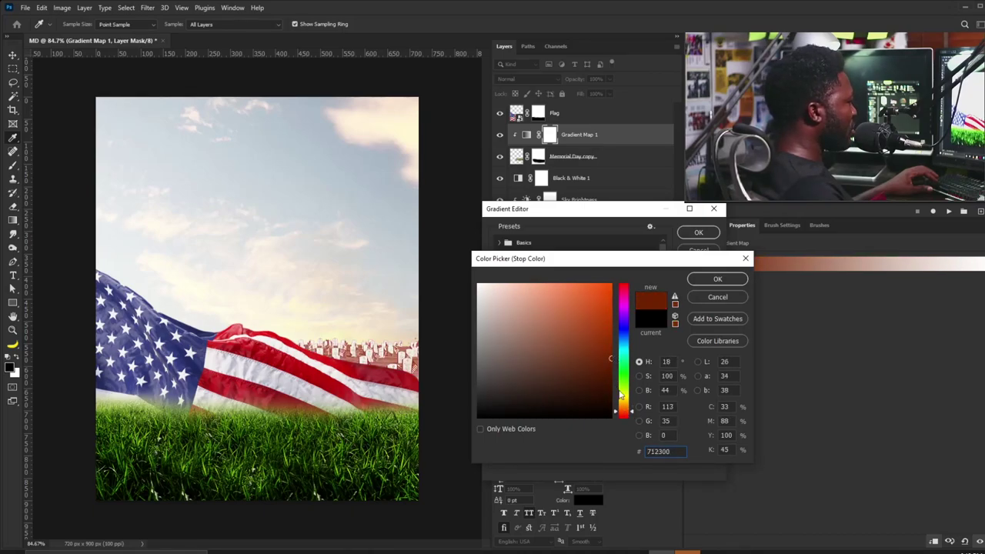
left_click_drag(627, 413, 626, 410)
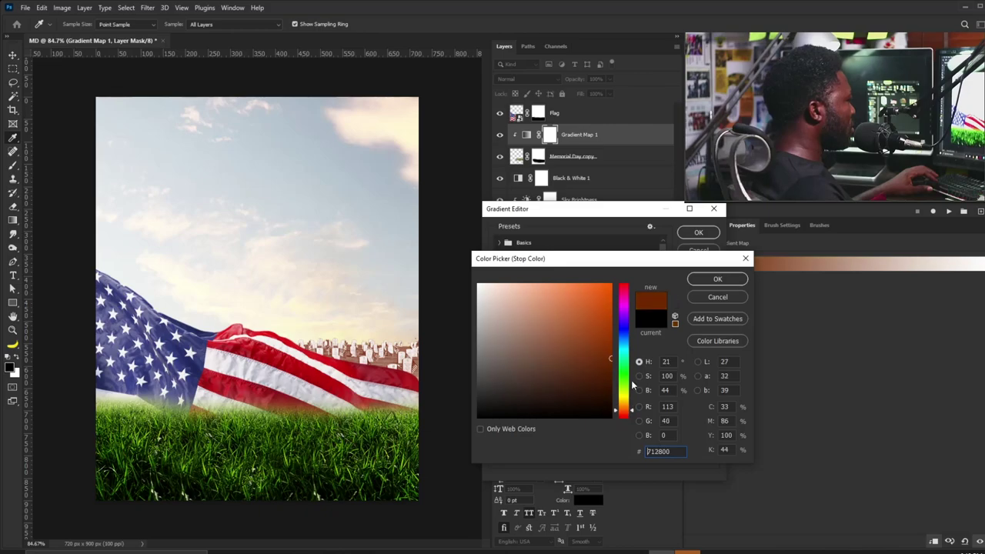
left_click(698, 280)
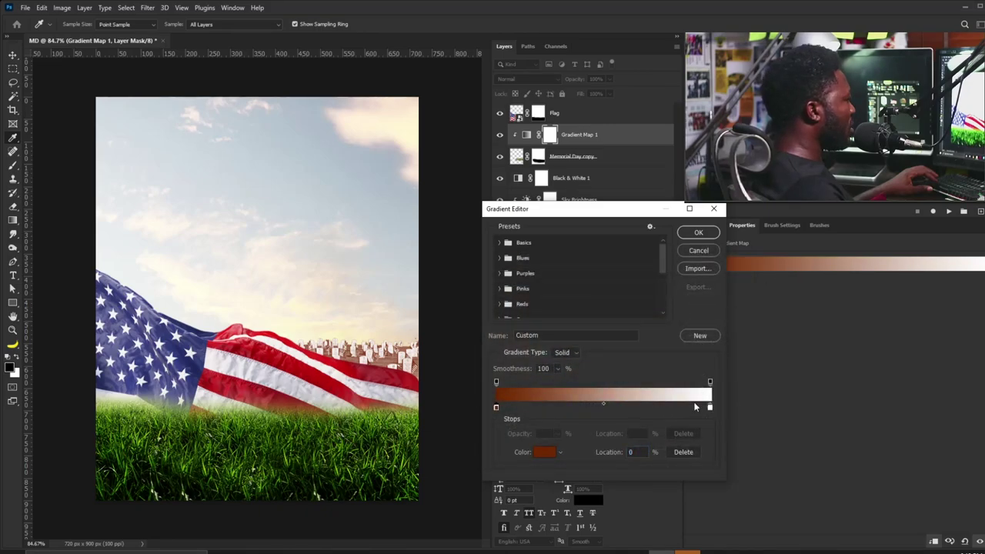
Step: Recolor the gradient's white stop to orange ff8711 and set the Gradient Map layer's blend mode to Soft Light
double_click(711, 409)
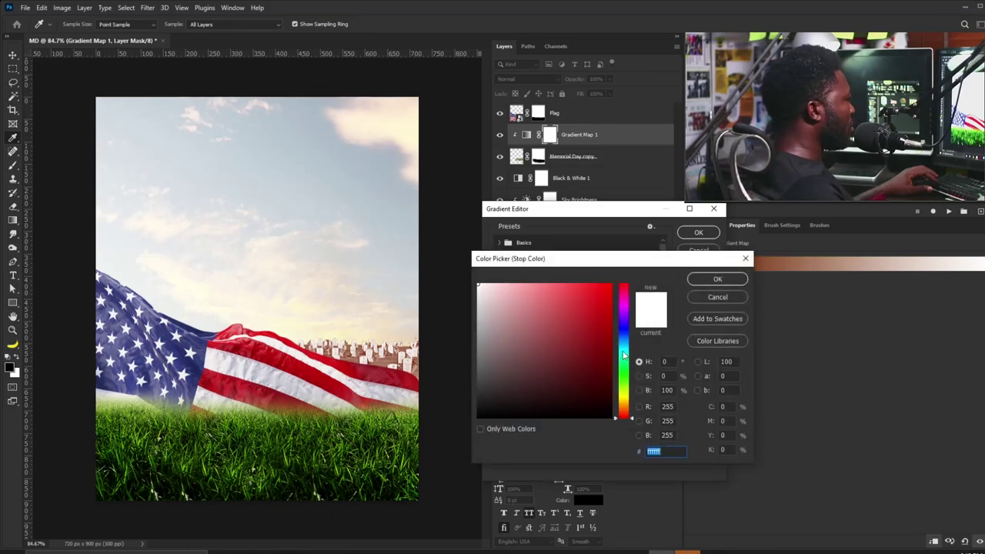
mouse_move(636, 414)
left_mouse_down()
mouse_move(623, 395)
mouse_move(628, 411)
left_mouse_up()
left_click_drag(602, 328, 649, 269)
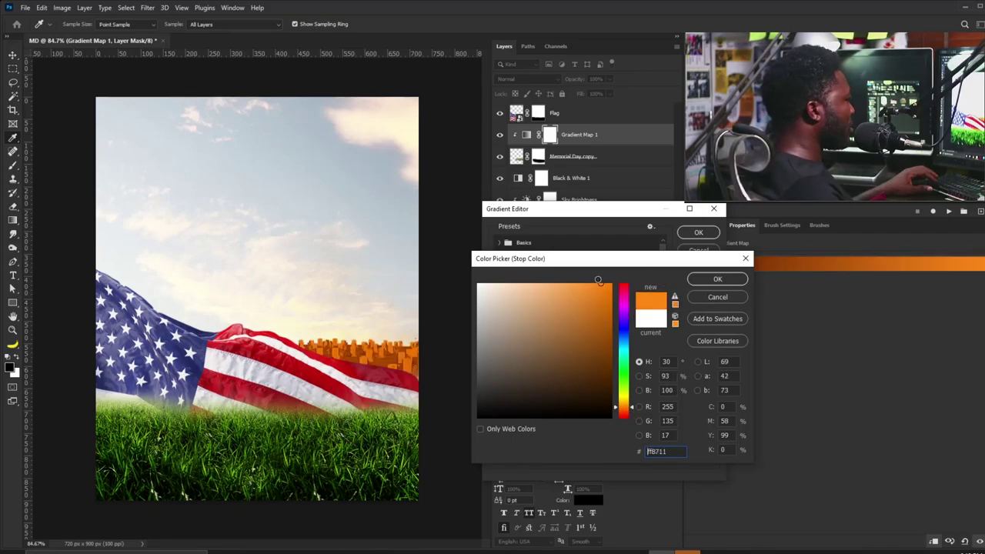
left_click(717, 280)
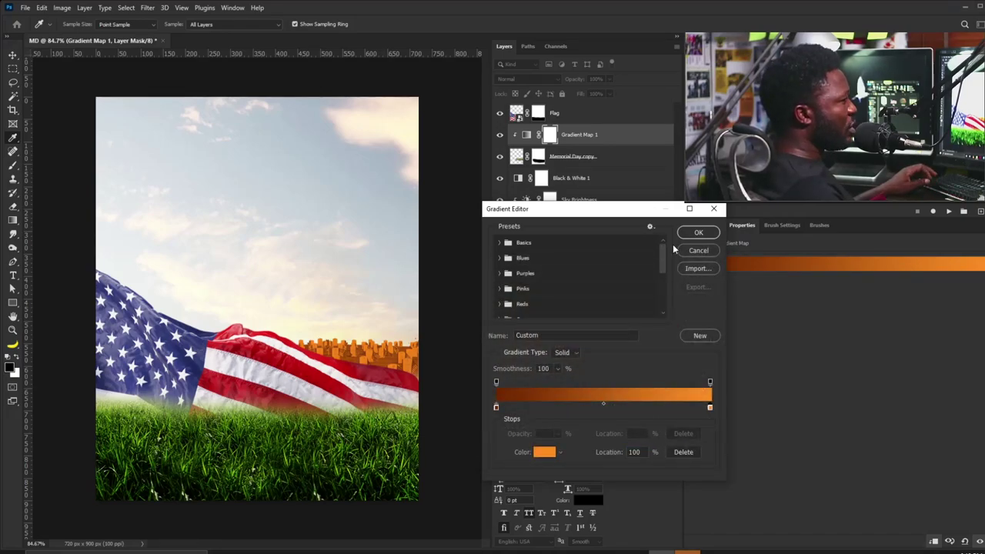
left_click(691, 234)
left_click(538, 80)
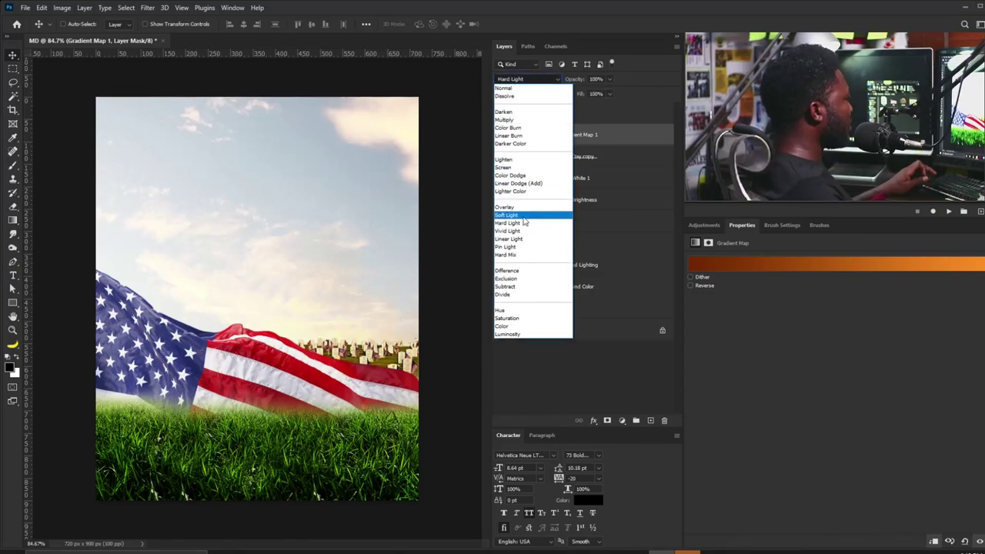
left_click(523, 217)
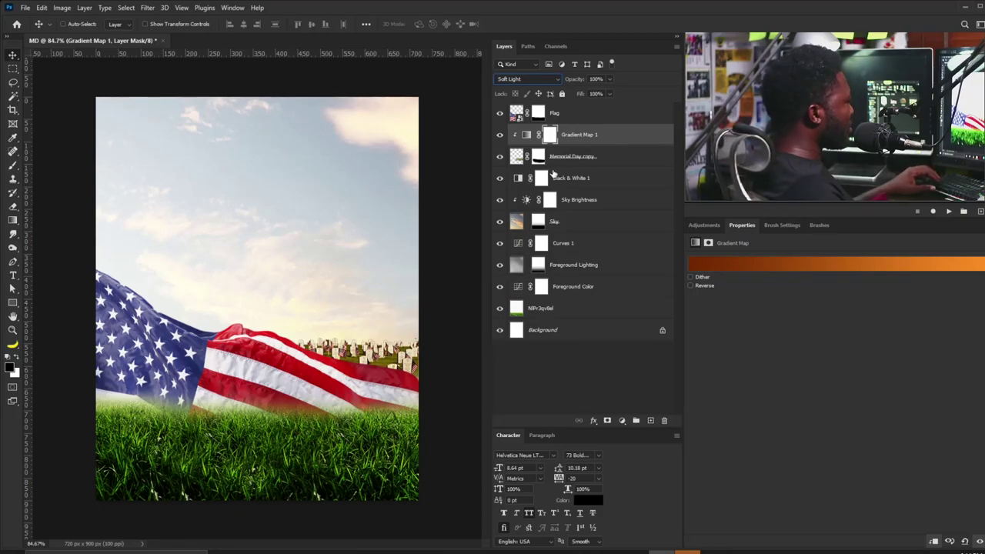
Step: Create a new layer named Light directly above the Gradient Map adjustment
left_click(576, 137)
left_click(650, 422, "alt")
type("L")
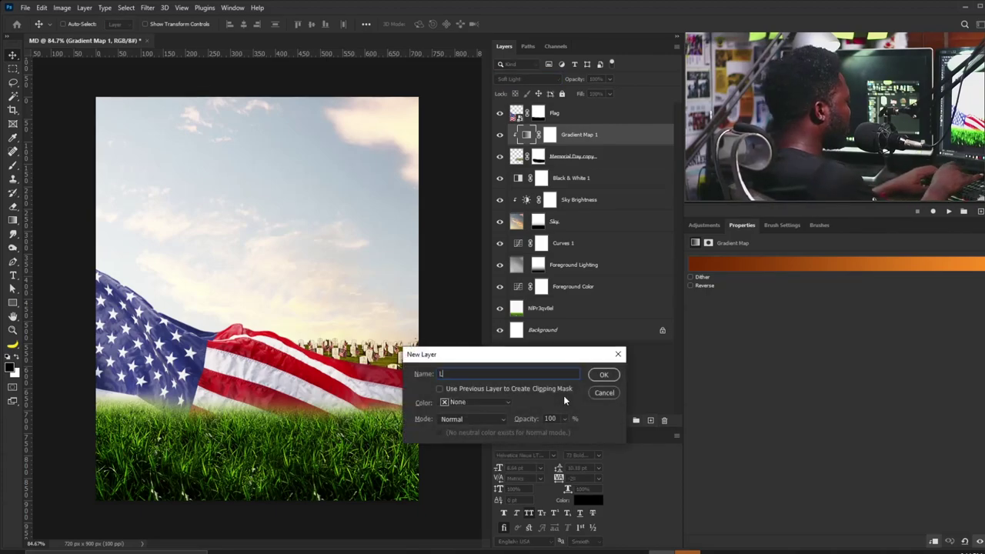
type("ight")
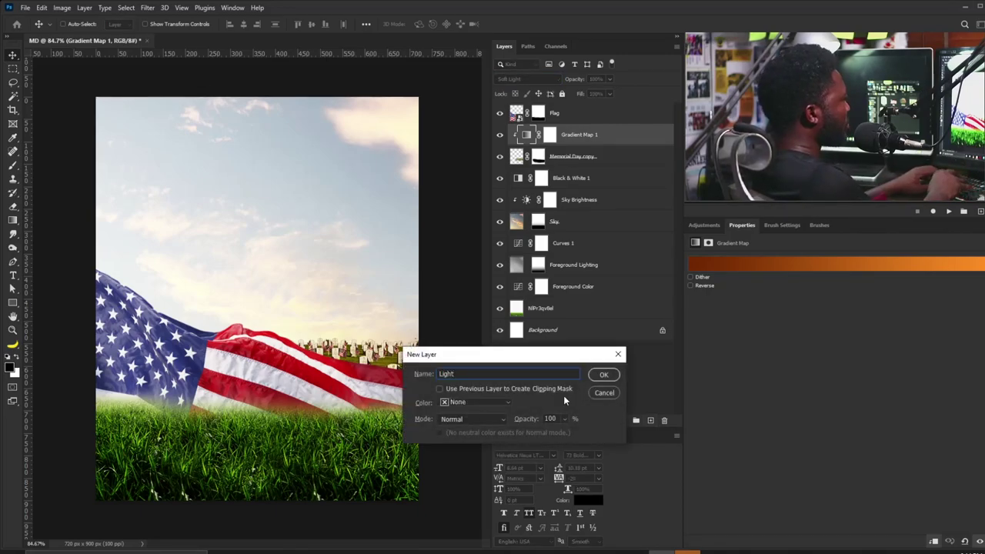
key("Return")
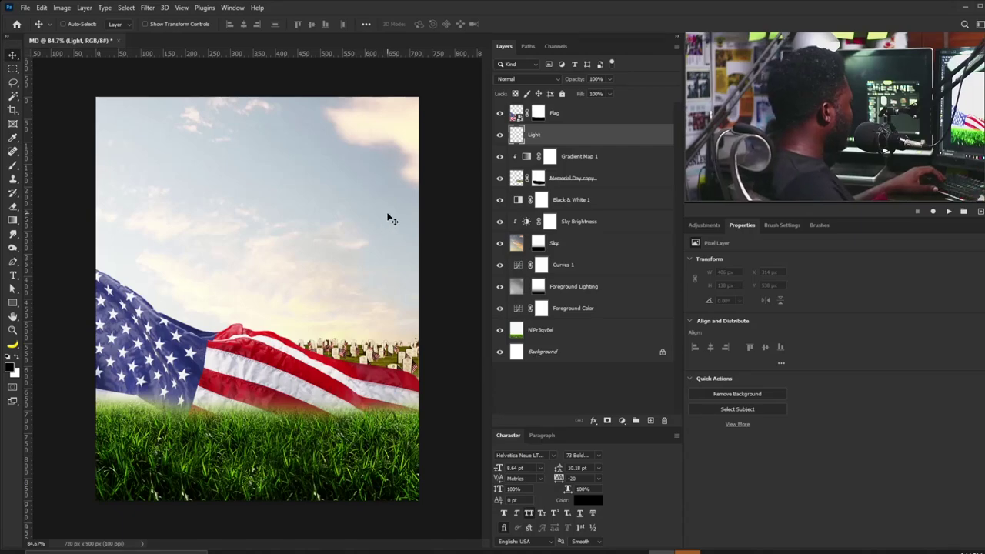
Step: Set the foreground color to a vivid orange with hue 24, saturation 99 and brightness 100 for the Brush tool
key("b")
left_click(12, 368)
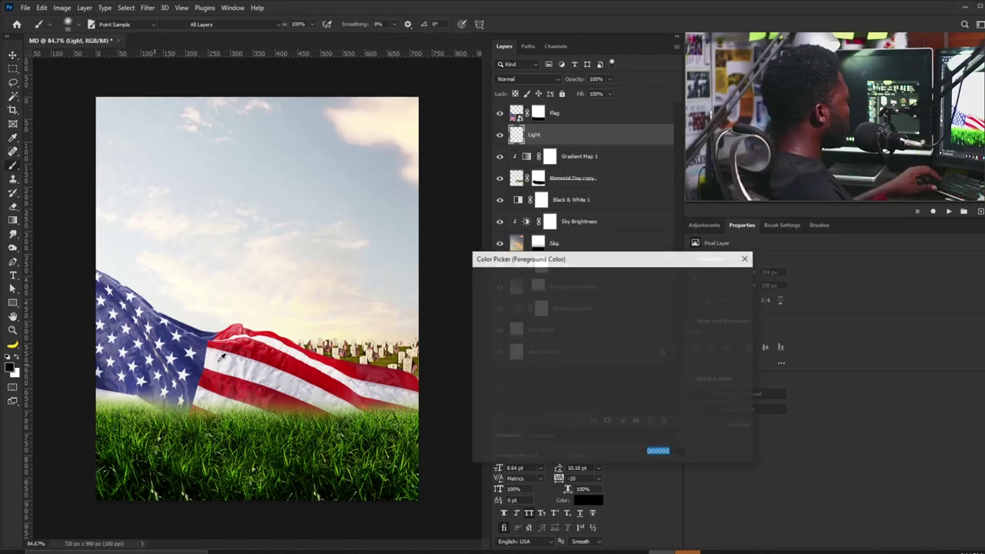
left_click(623, 411)
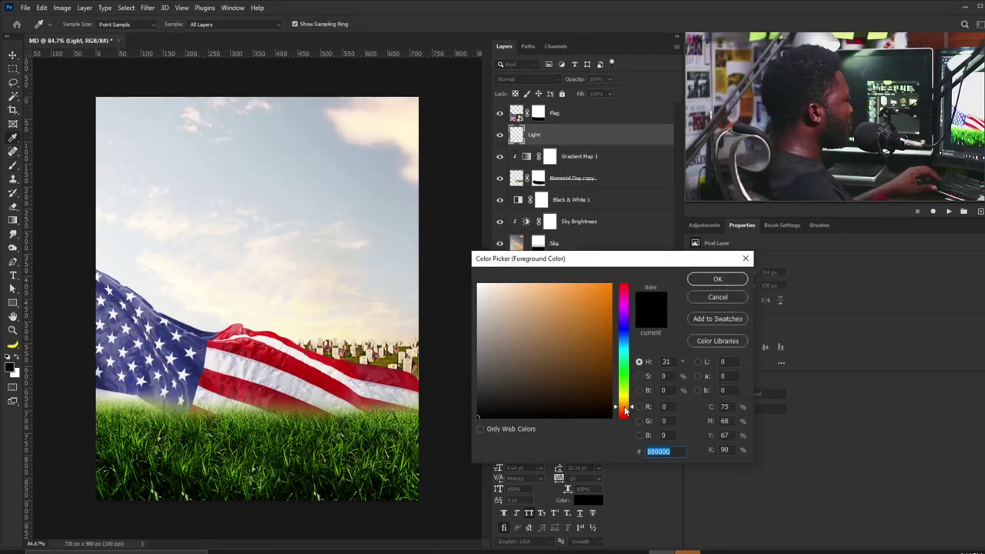
mouse_move(606, 290)
left_mouse_down()
mouse_move(599, 254)
mouse_move(610, 251)
left_mouse_up()
left_click_drag(636, 414, 636, 416)
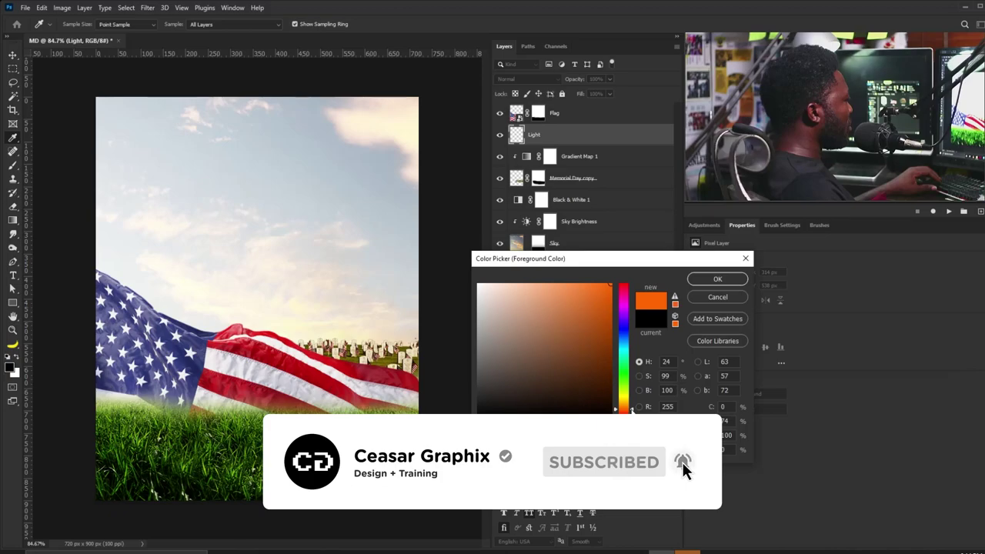
left_click(718, 278)
Step: Paint a soft orange glow over the gravestones on the Light layer with a 175 px brush
key("b")
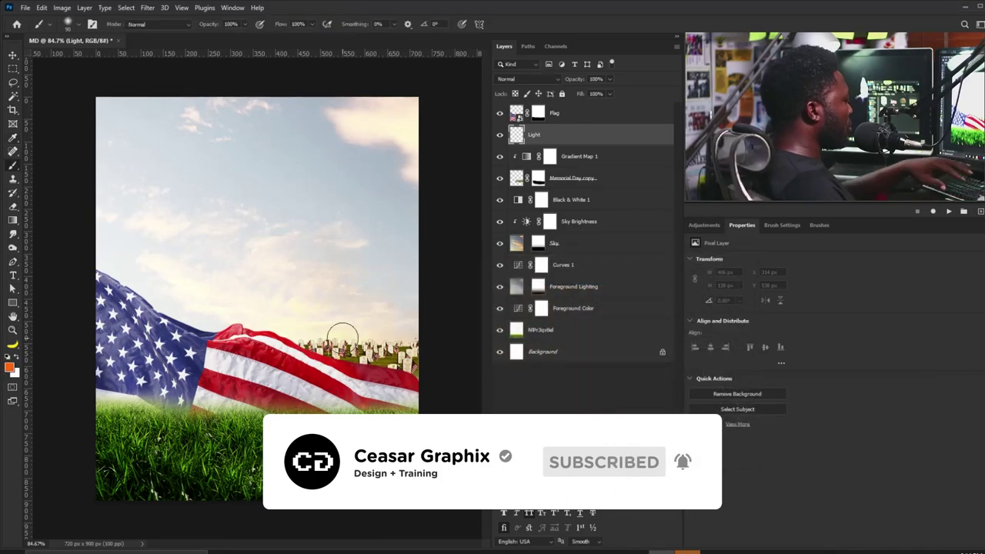
key("bracketright")
key("bracketright")
key("bracketright")
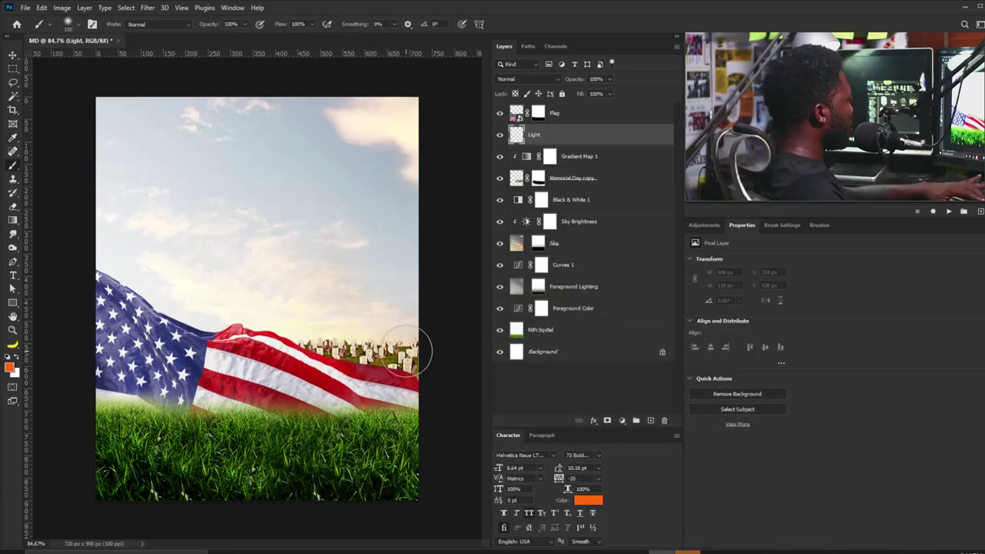
key("bracketright")
mouse_move(341, 334)
left_mouse_down()
mouse_move(417, 354)
mouse_move(488, 352)
left_mouse_up()
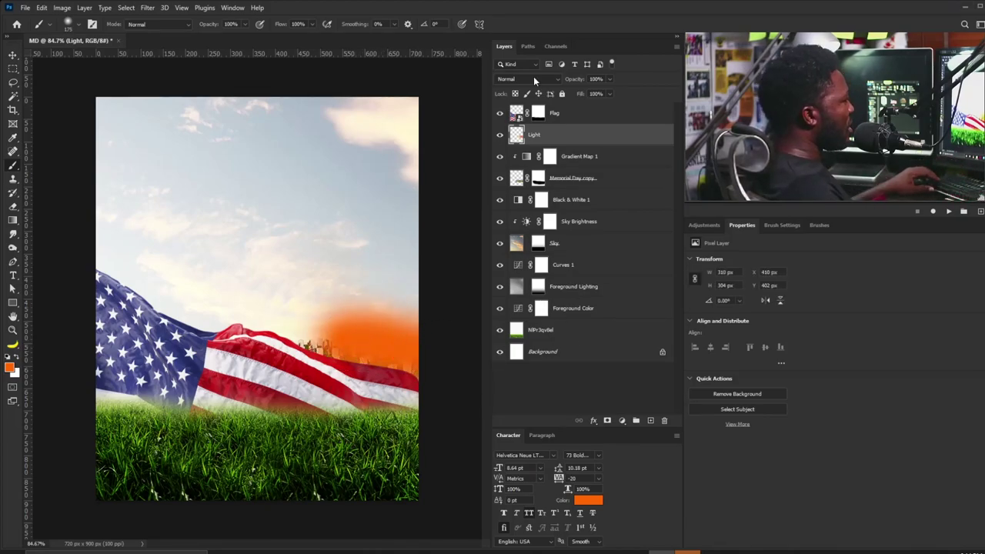
Step: Set the Light layer to Screen, extend the orange glow over the gravestones, and lower the layer's opacity to 79%
left_click(529, 80)
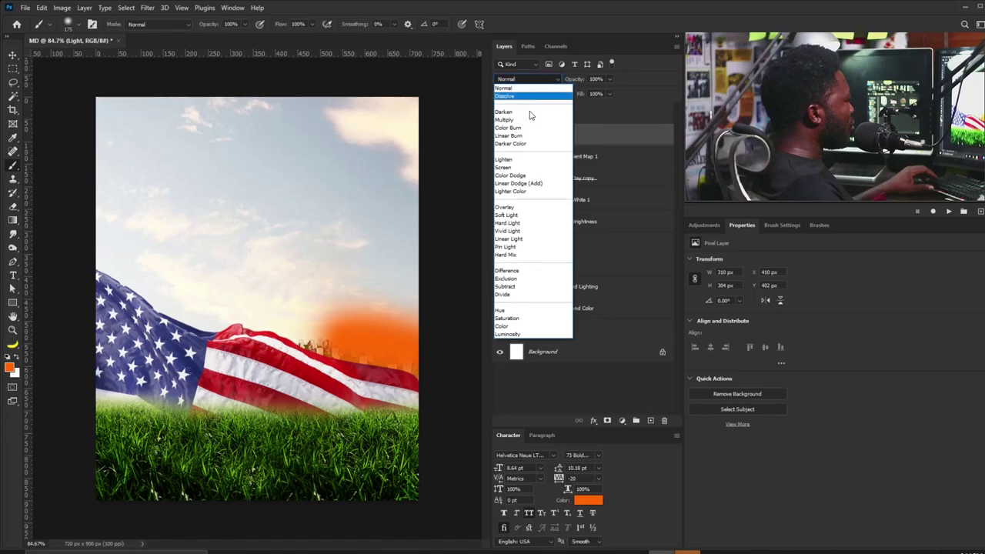
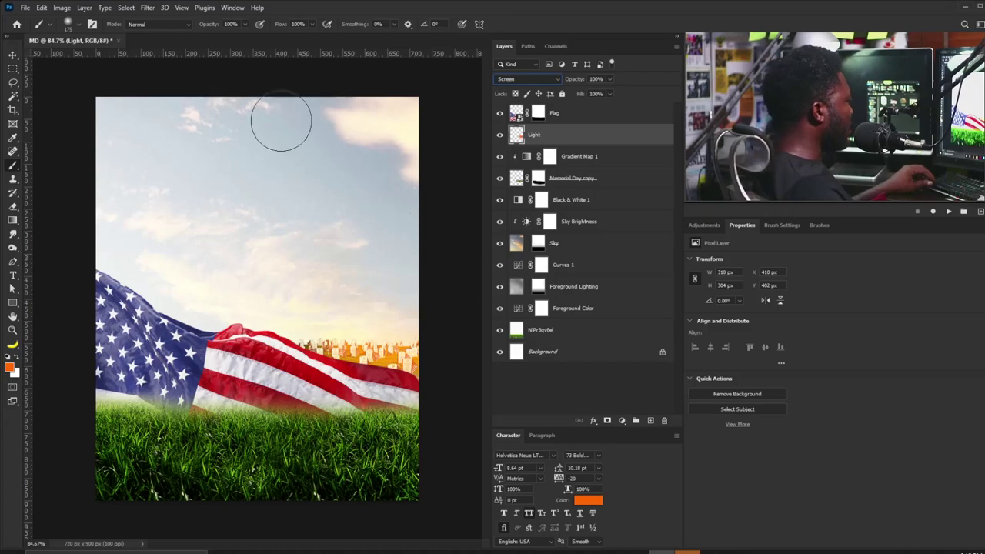
mouse_move(402, 338)
left_mouse_down()
mouse_move(372, 355)
mouse_move(316, 351)
mouse_move(393, 368)
left_mouse_up()
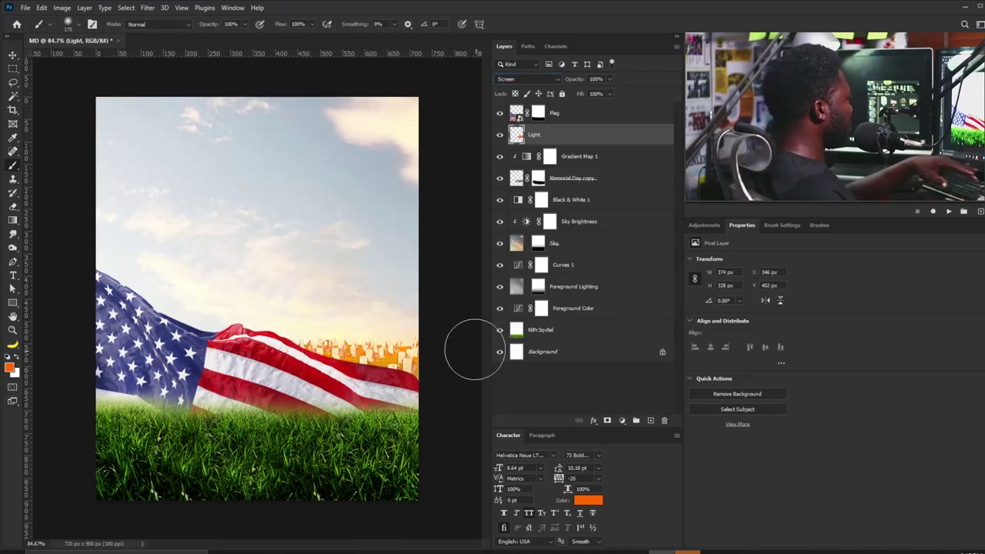
left_click(609, 79)
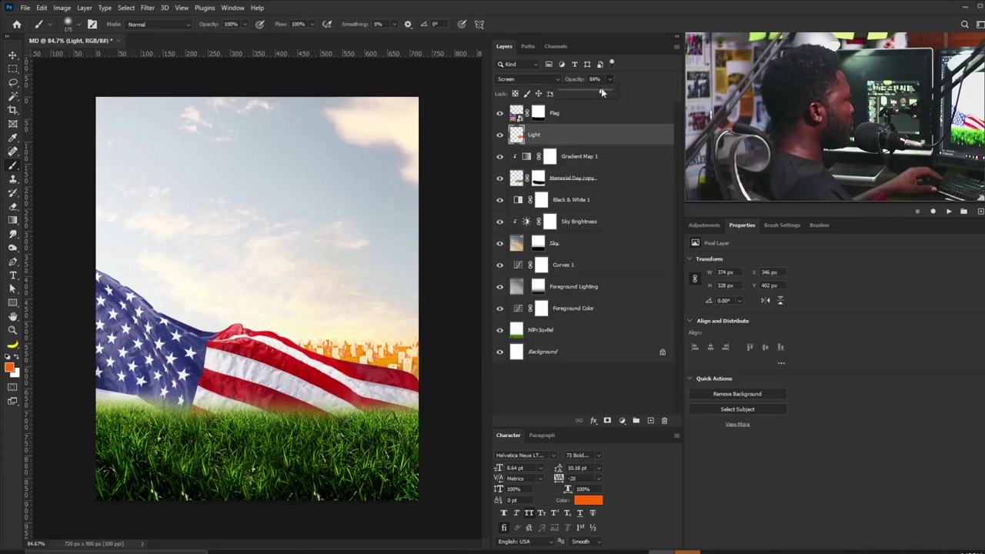
left_click_drag(601, 90, 599, 89)
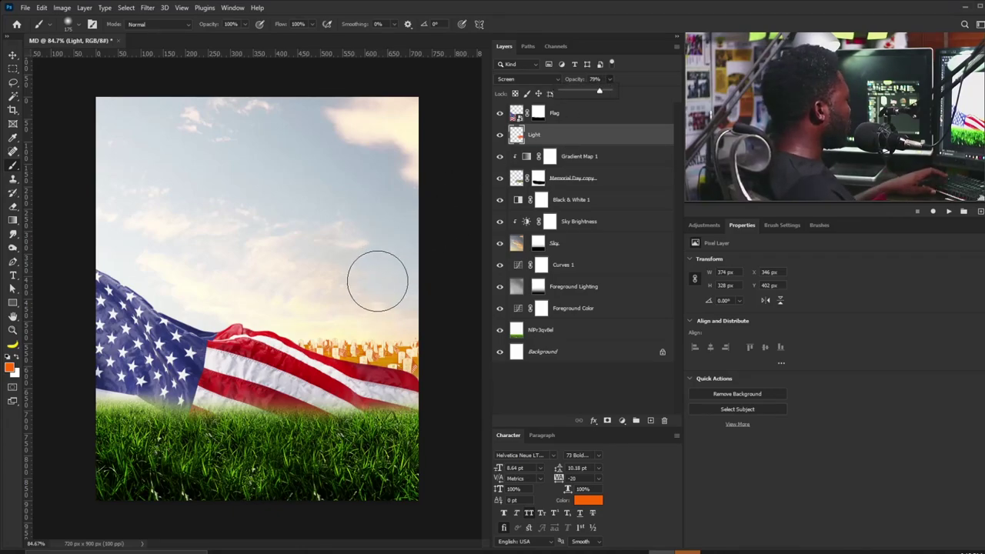
key("v")
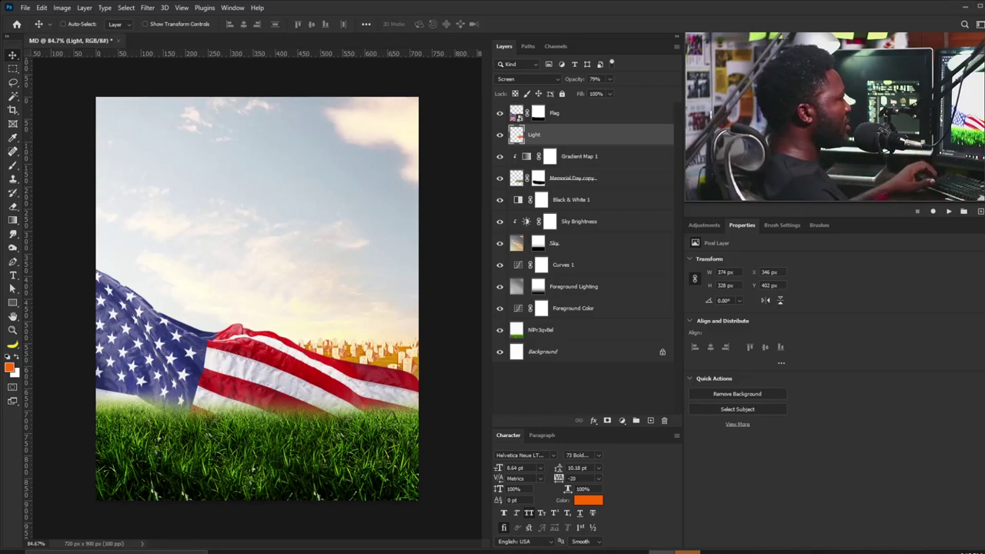
Step: Run the Whisky A Go Go sunlight action, scaling its radial gradient fill to 111% and placing the burst near the canvas's right edge above the gravestones
left_click(949, 211)
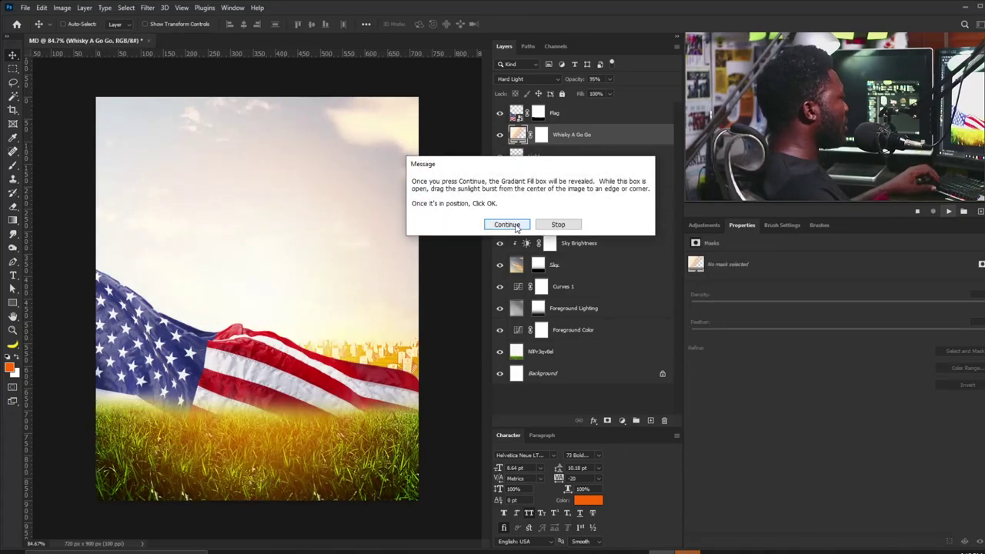
left_click(508, 224)
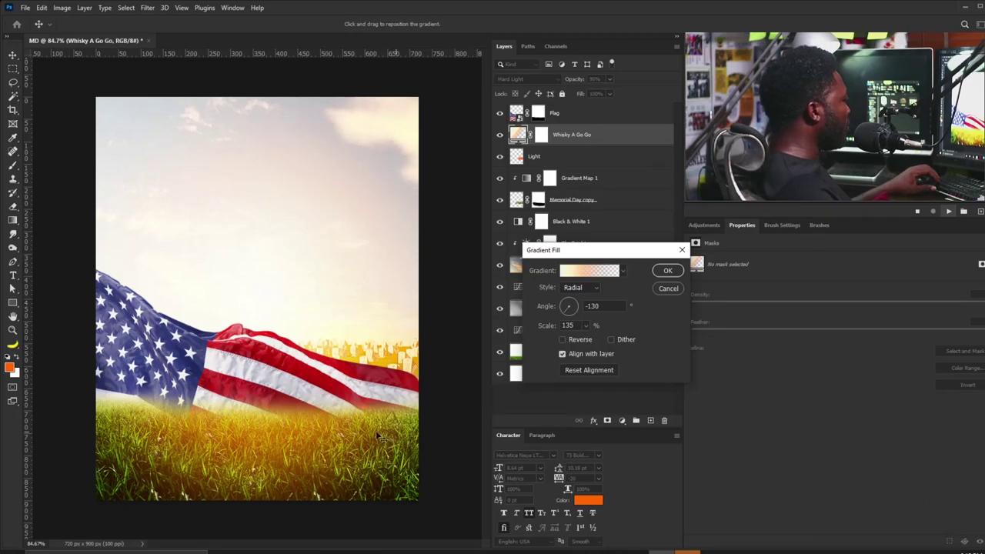
left_click_drag(262, 416, 308, 362)
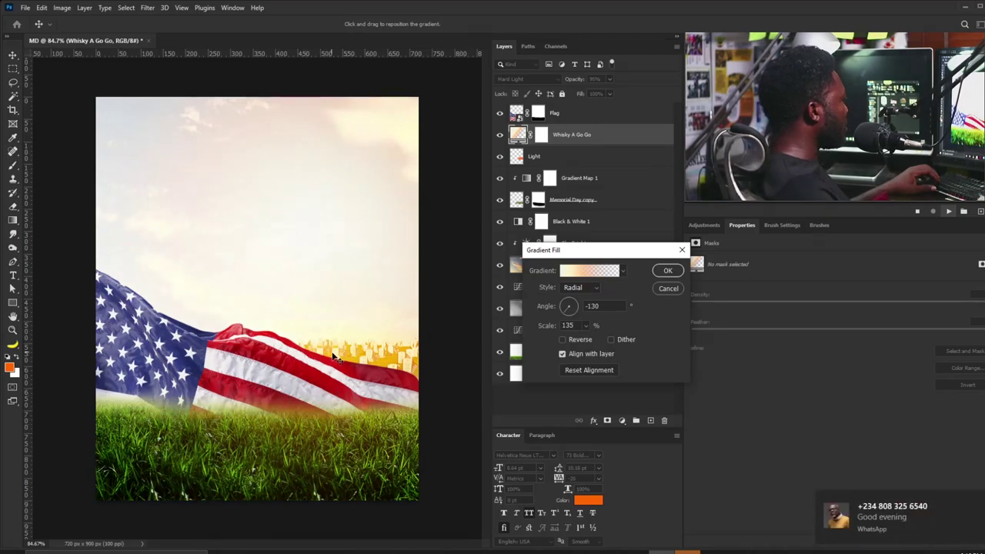
left_click(586, 326)
left_click_drag(582, 339, 585, 341)
left_click(317, 291)
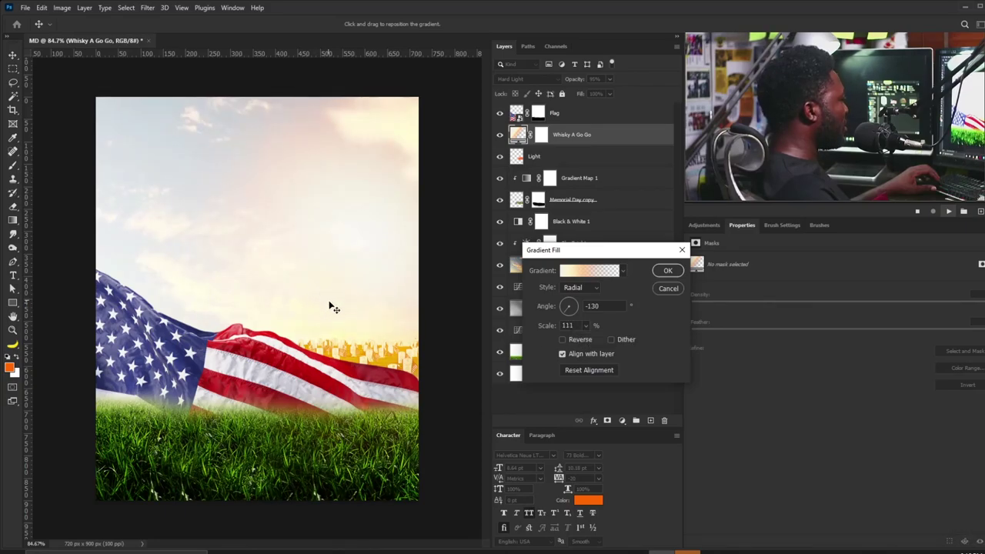
left_click_drag(330, 305, 330, 343)
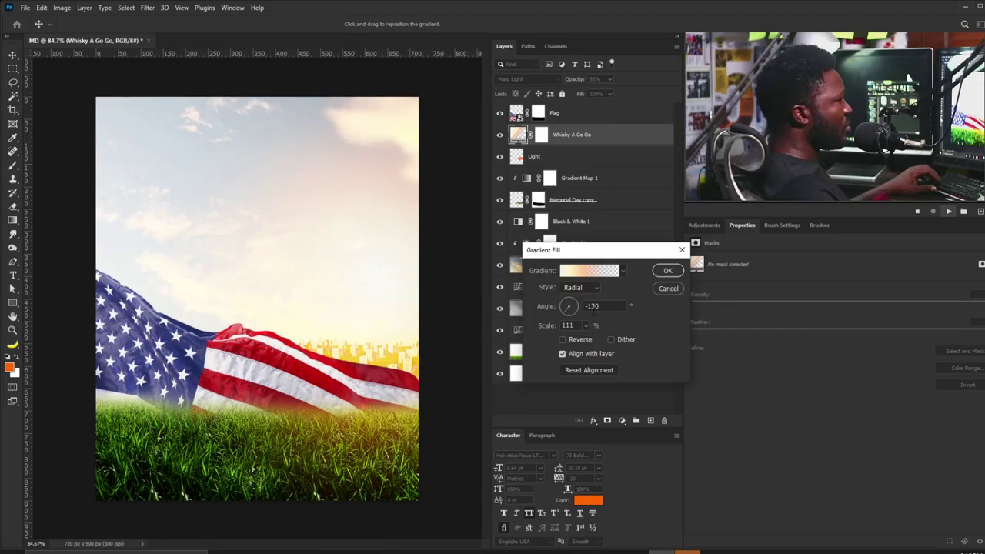
left_click(668, 269)
Step: Move the Whisky A Go Go layer above Flag and paint its mask black over the grass with a soft brush up to 250 px
key("b")
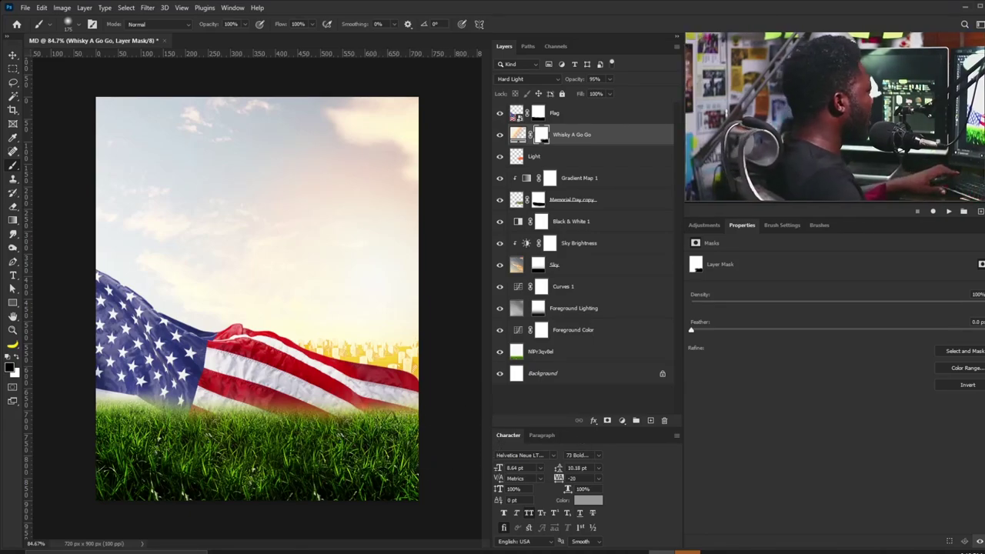
left_click_drag(590, 138, 590, 108)
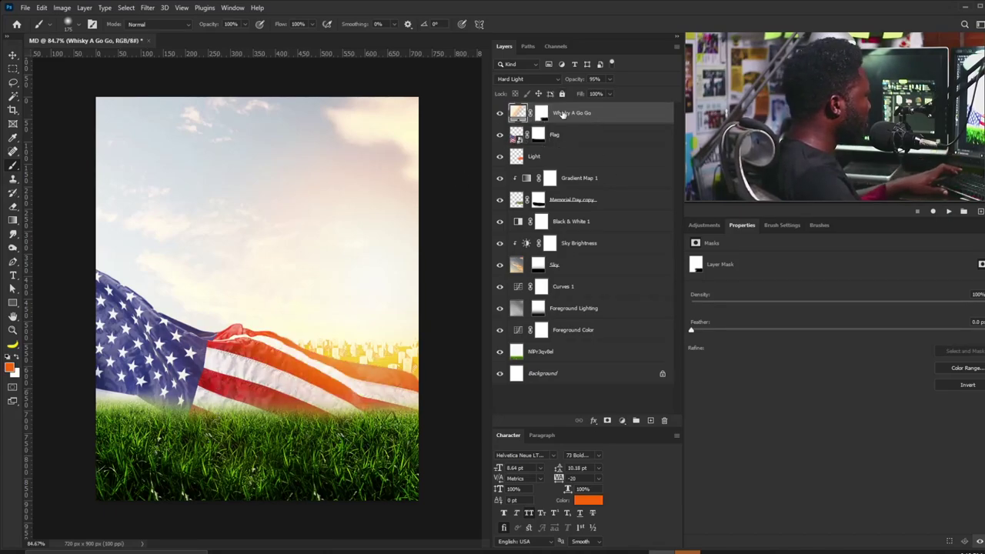
left_click(542, 114)
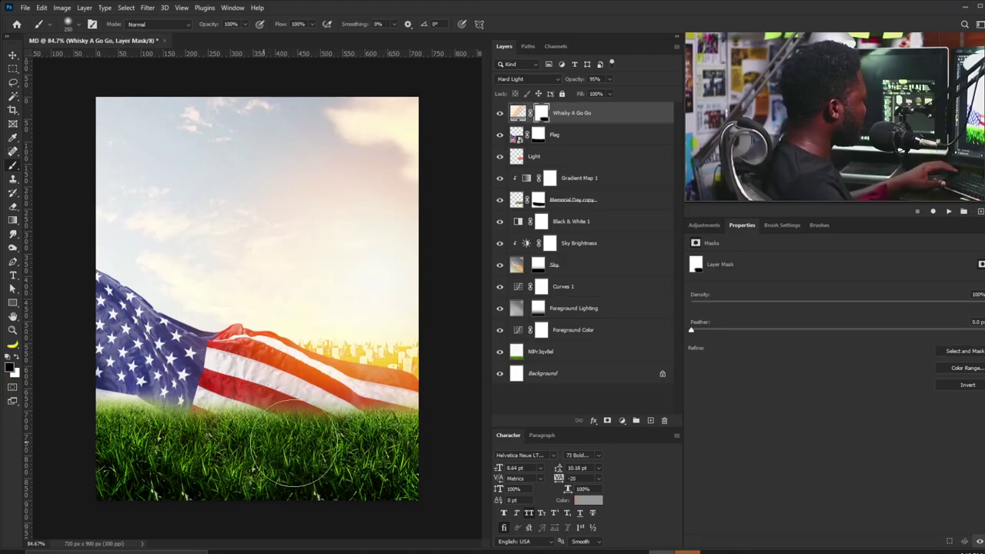
mouse_move(358, 446)
left_mouse_down()
mouse_move(250, 456)
mouse_move(193, 467)
mouse_move(233, 494)
mouse_move(331, 466)
left_mouse_up()
key("v")
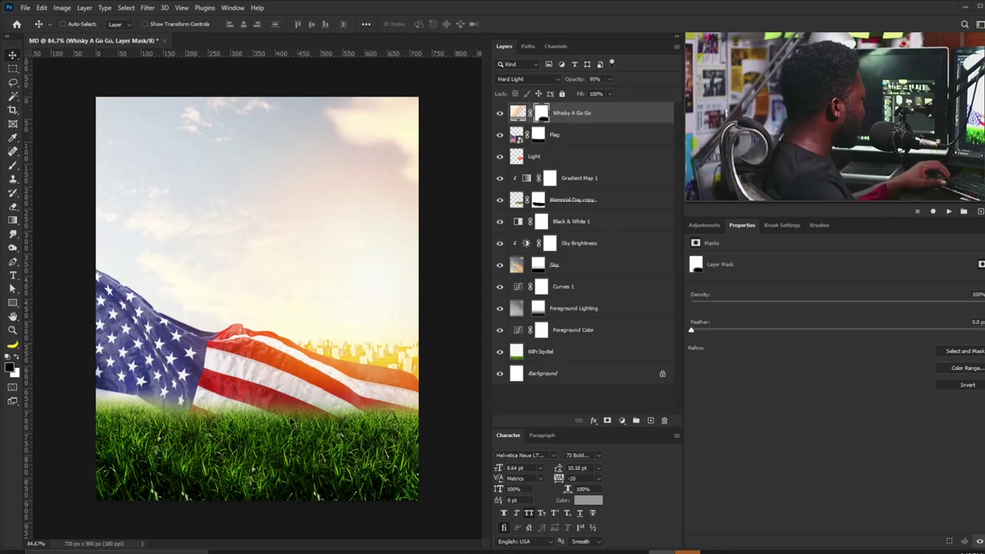
Step: Place the camouflage helmet image on the grass in front of the flag, scaled to about 96%
key("ctrl+t")
left_click_drag(313, 258, 304, 380)
left_click_drag(339, 347, 334, 350)
left_click_drag(285, 414, 293, 420)
key("Return")
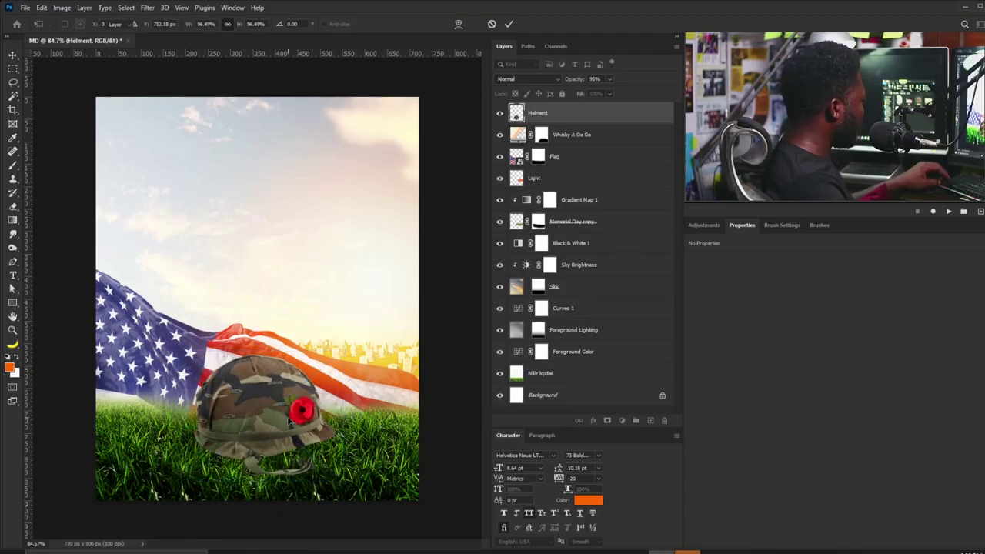
Step: Add a mask to the Helment layer and set up the 141 px grass brush with Transfer off and 8% angle jitter
key("b")
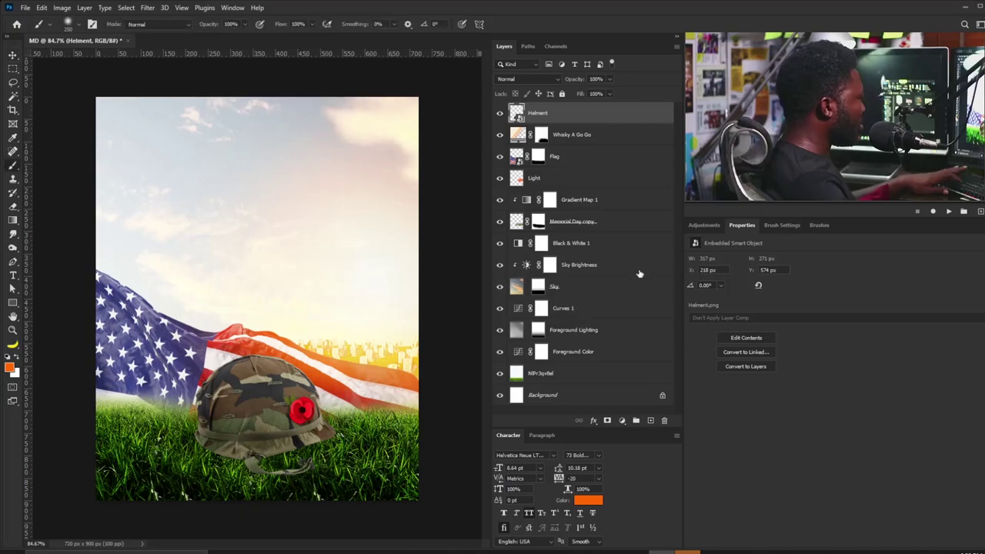
left_click(764, 224)
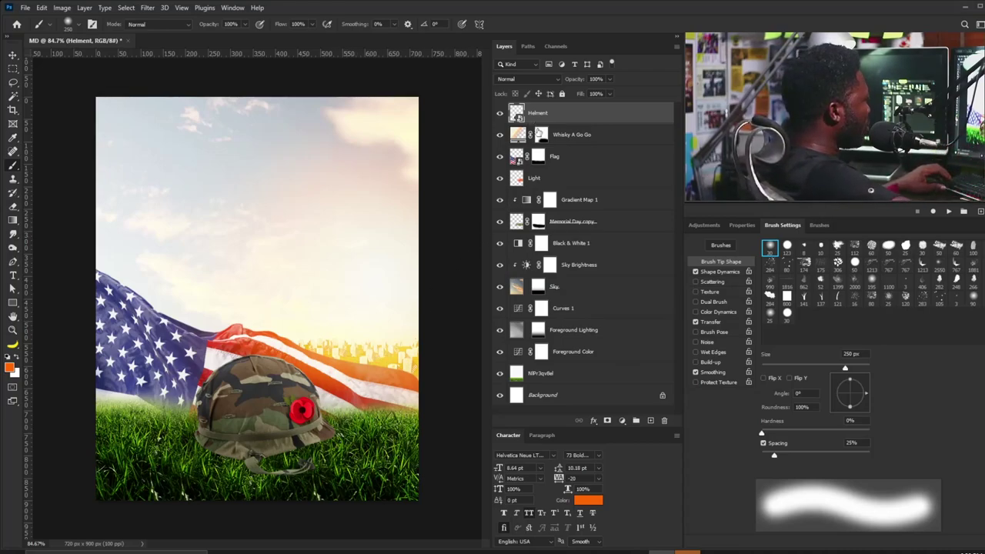
left_click(608, 420)
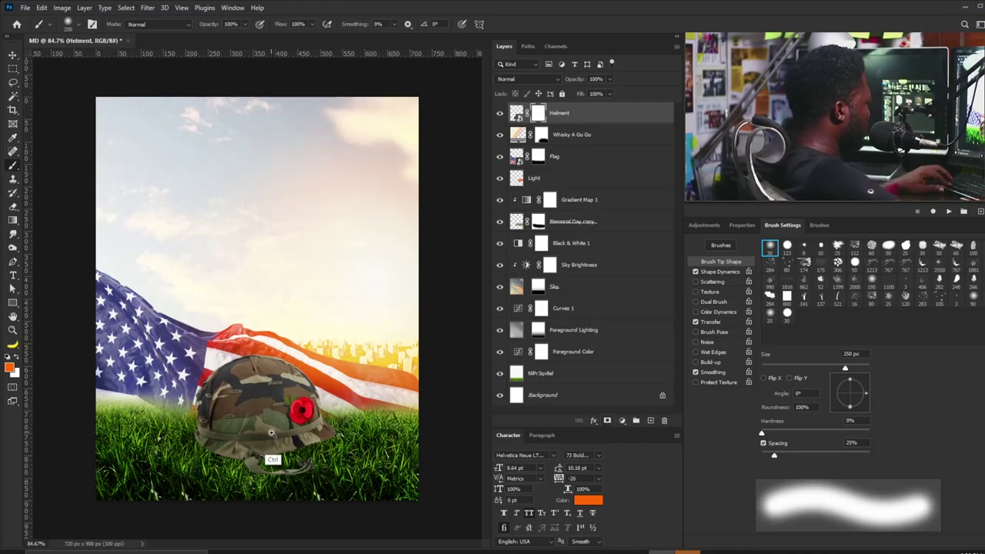
scroll(269, 442, "up", 3)
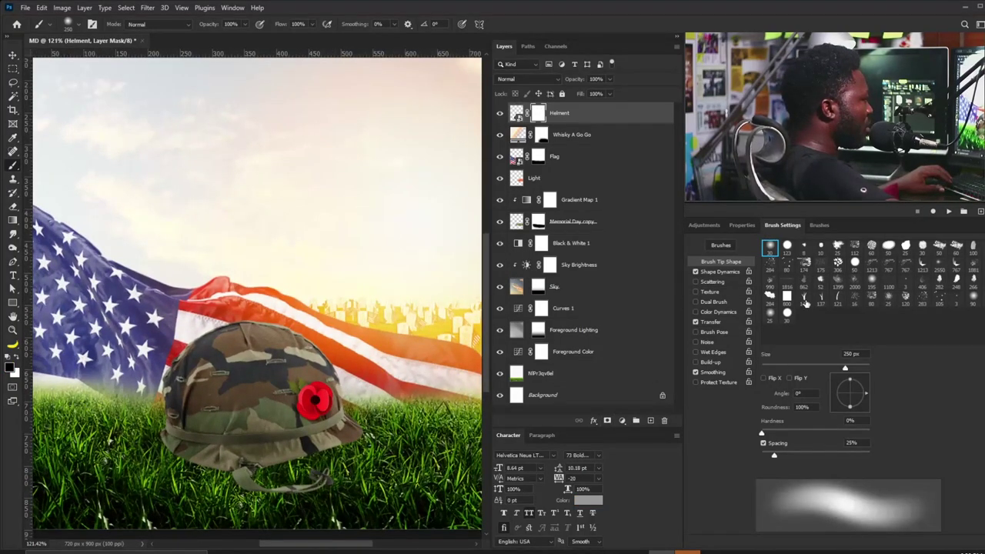
left_click(805, 300)
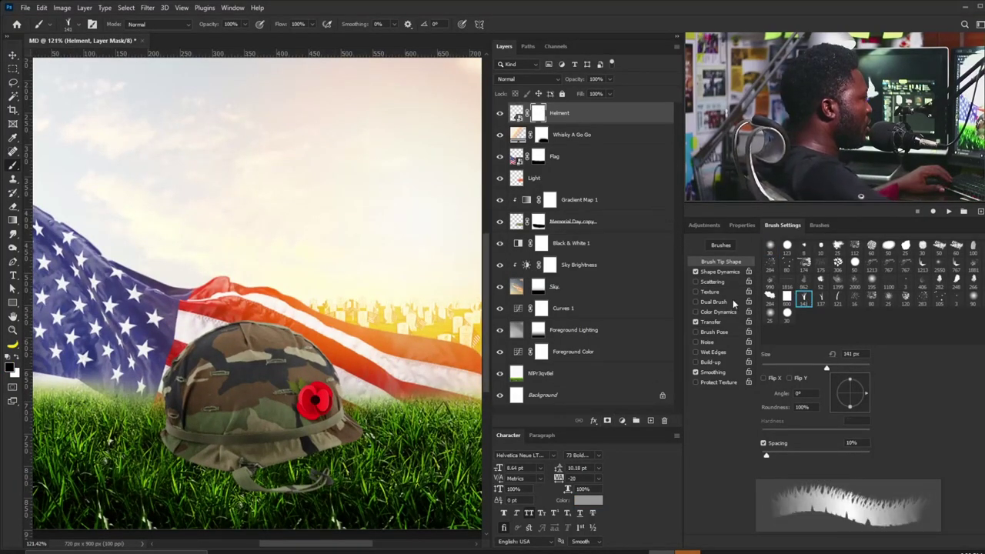
left_click(697, 322)
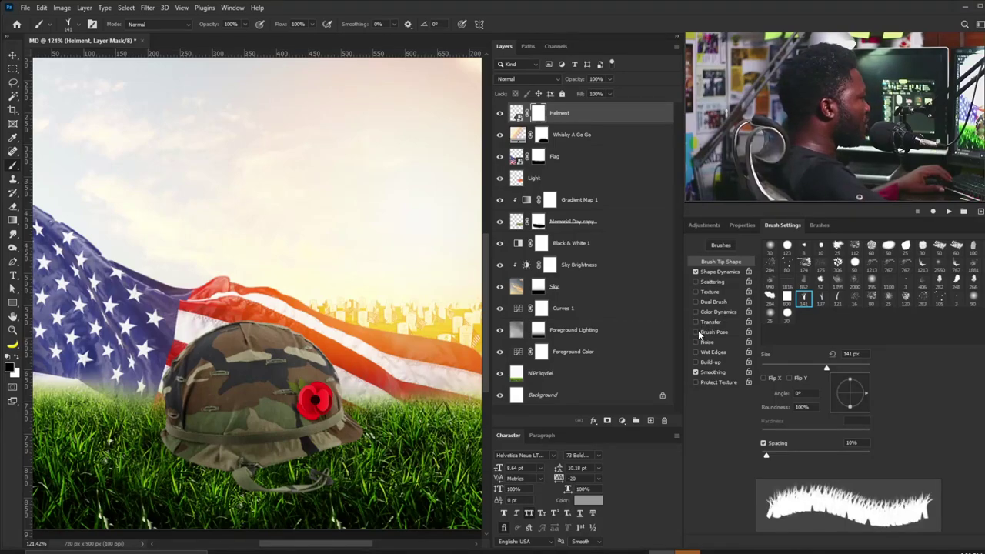
left_click(717, 271)
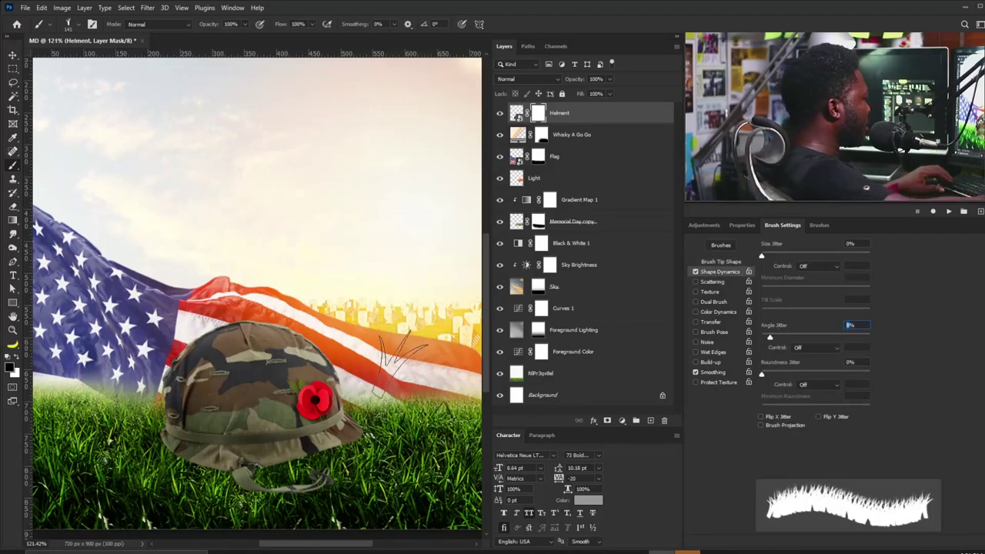
Step: Paint the Helment mask black along the helmet's lower edge and strap with the grass brush reduced to 30 px
scroll(393, 400, "up", 1)
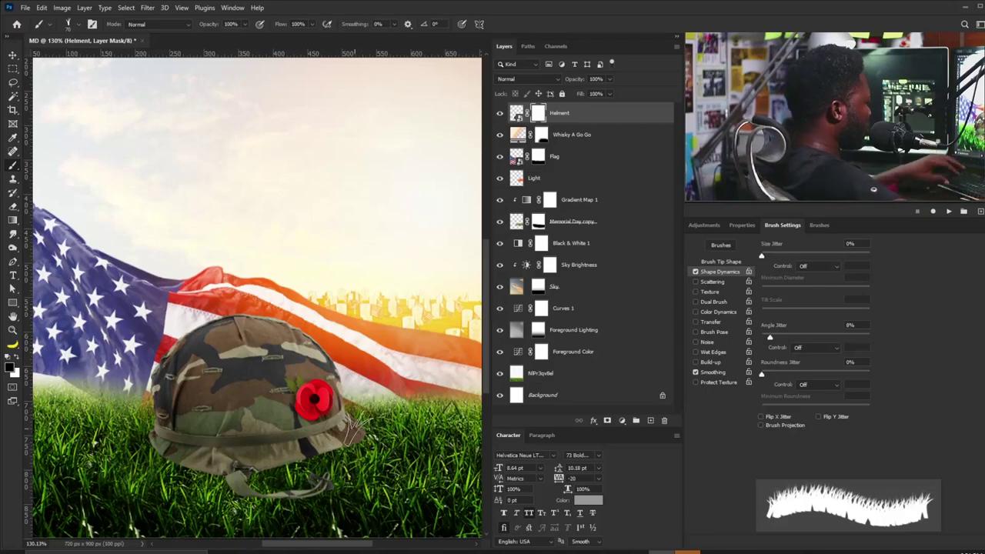
key("bracketleft")
key("bracketleft")
key("bracketleft")
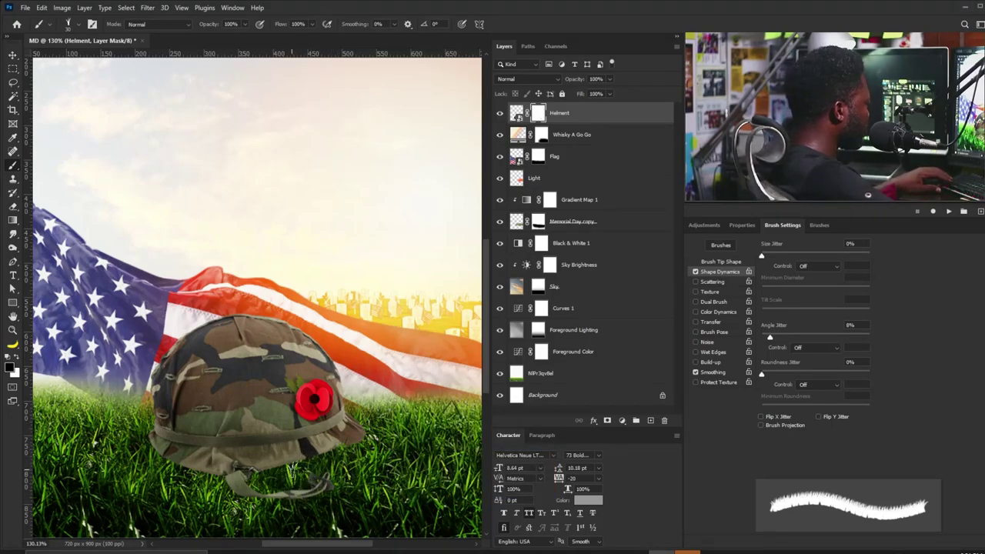
left_click_drag(308, 485, 299, 493)
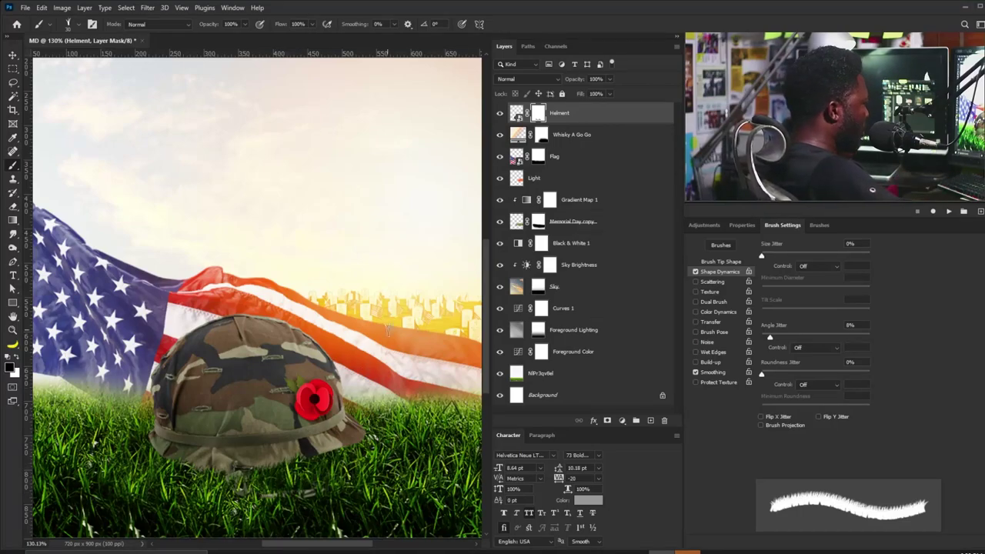
Step: Create a new layer named Shadow between Whisky A Go Go and Helment
left_click(566, 136)
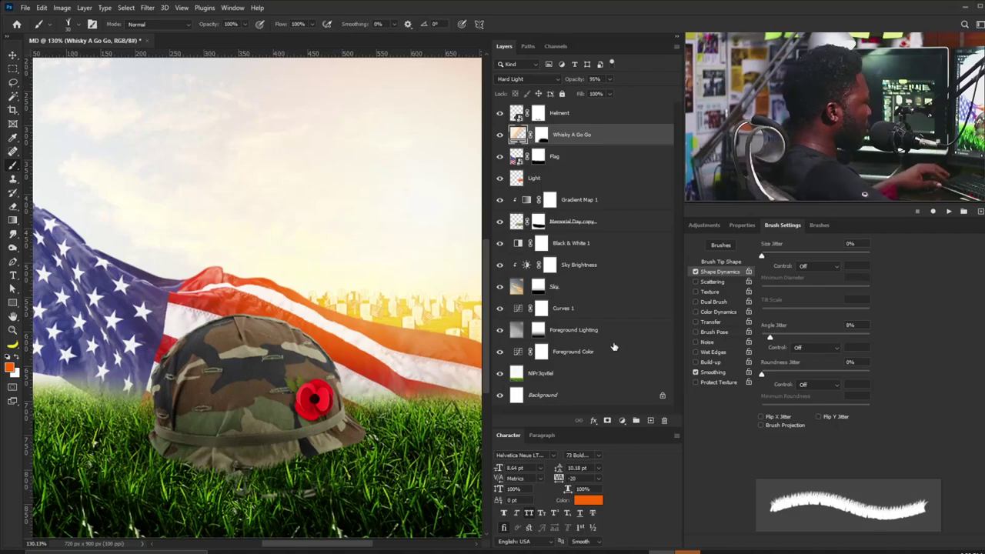
key("ctrl+shift+n")
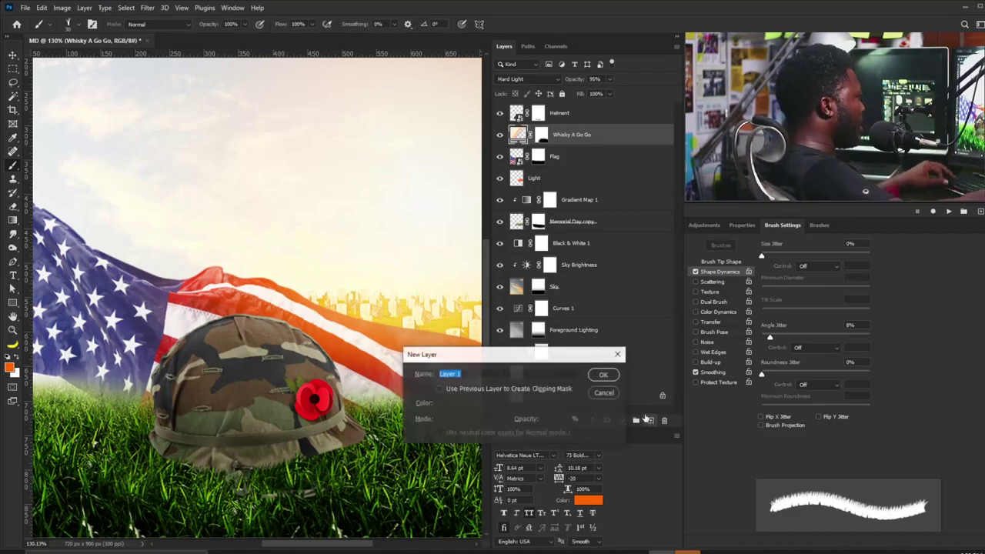
type("Sha")
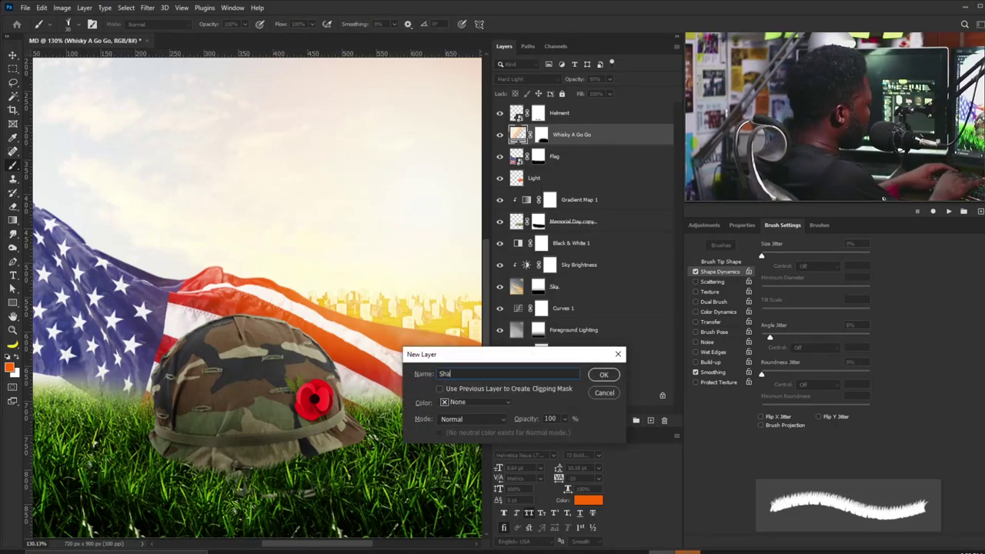
type("dows")
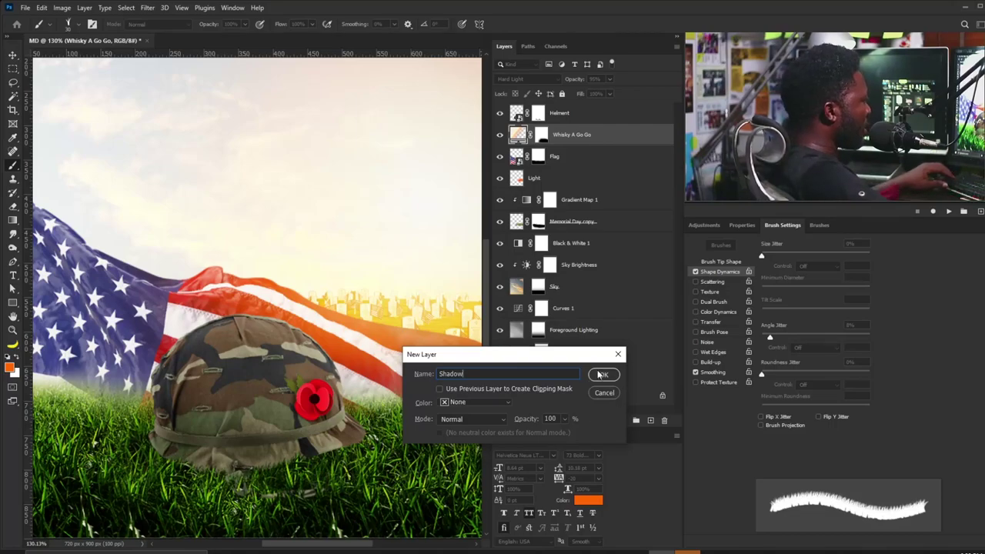
left_click(600, 375)
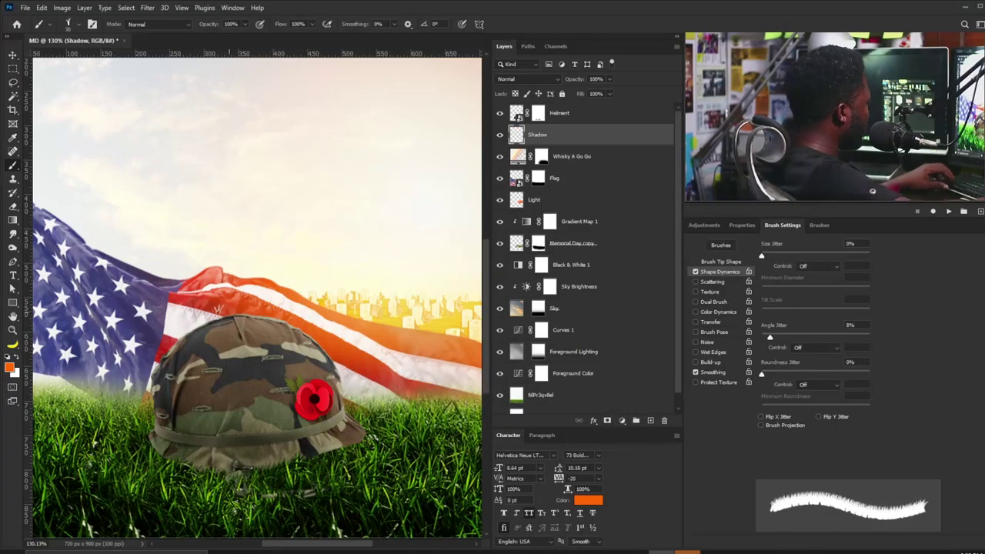
Step: Set the foreground colour to a near-black brown and the Shadow layer's blend mode to Multiply
left_click(9, 368)
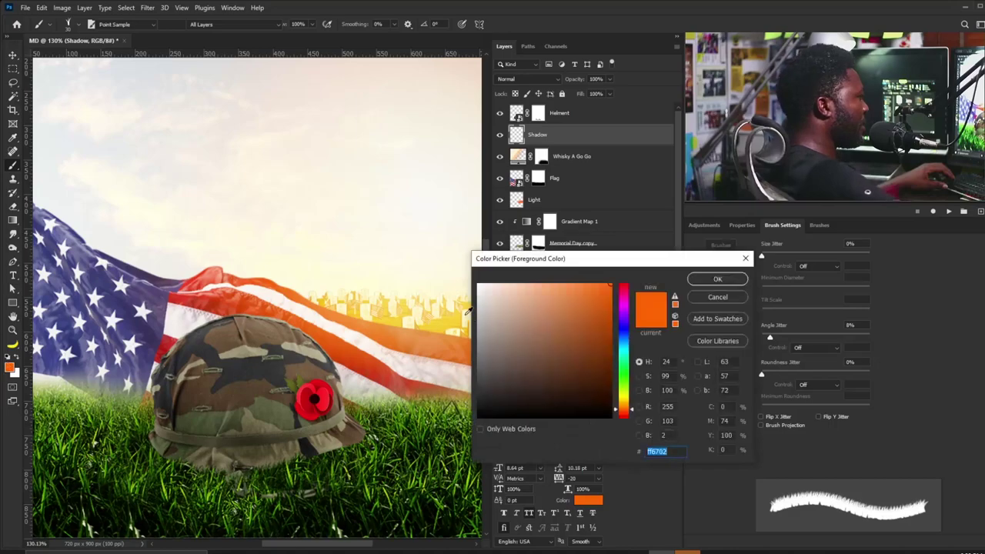
mouse_move(501, 358)
left_mouse_down()
mouse_move(463, 406)
mouse_move(585, 389)
mouse_move(623, 395)
left_mouse_up()
left_click(717, 280)
key("b")
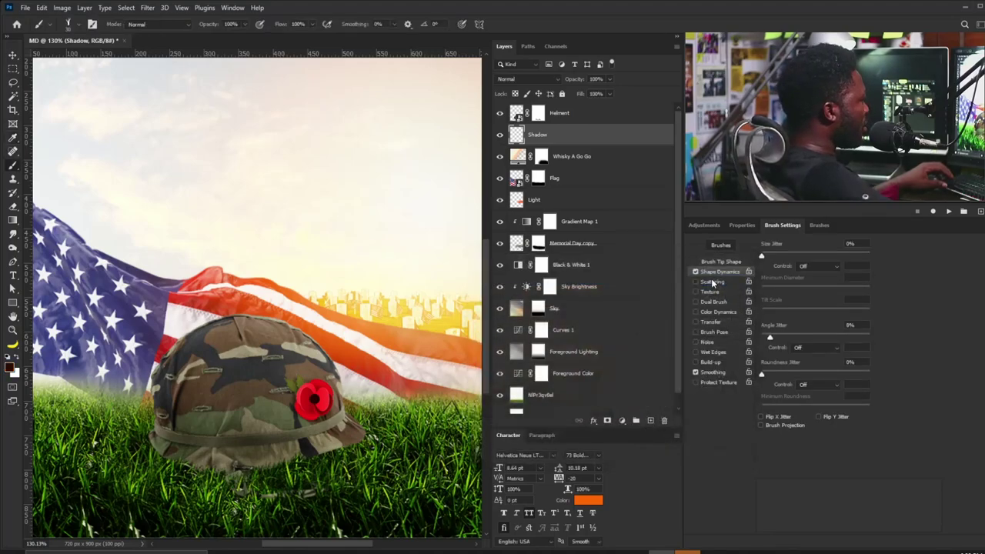
left_click(544, 80)
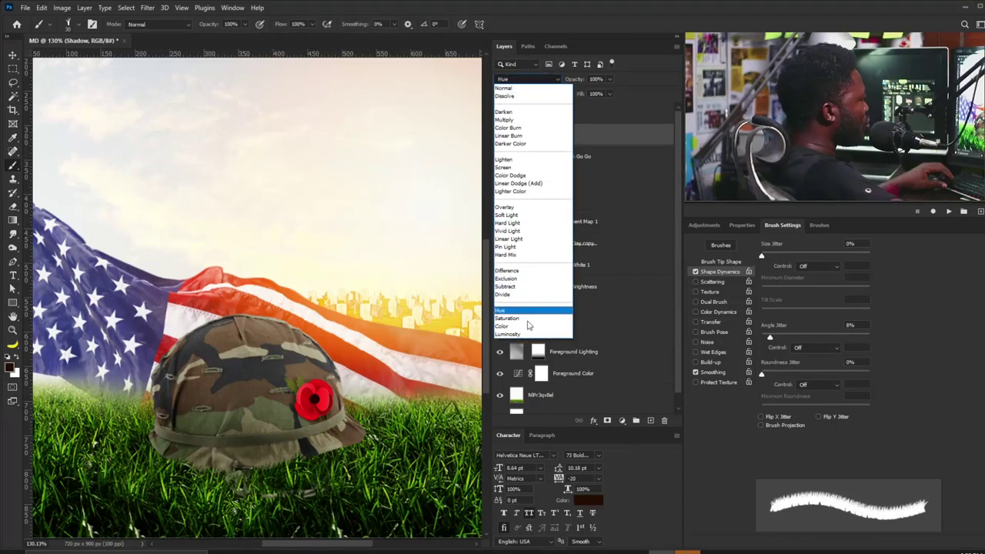
left_click(528, 120)
left_click(11, 370)
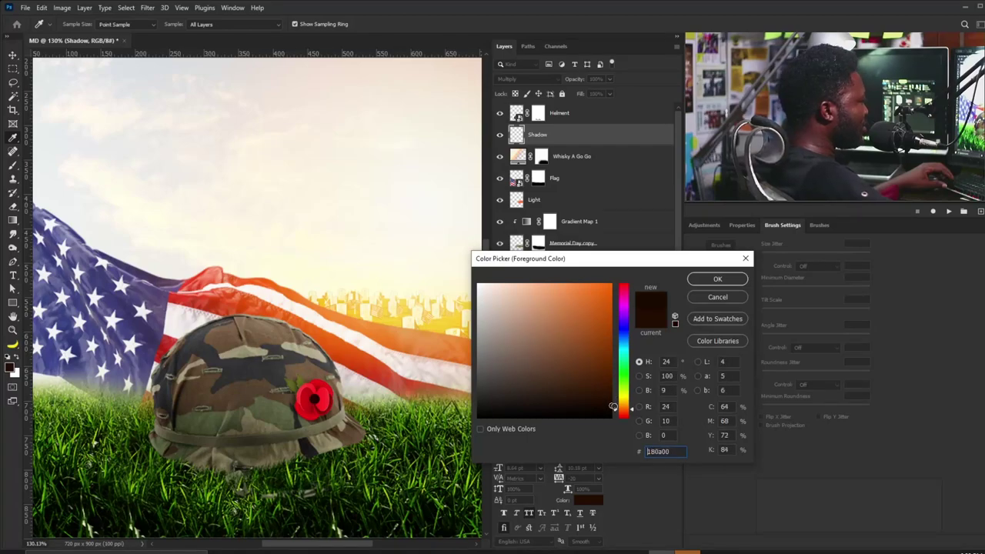
left_click(717, 279)
key("b")
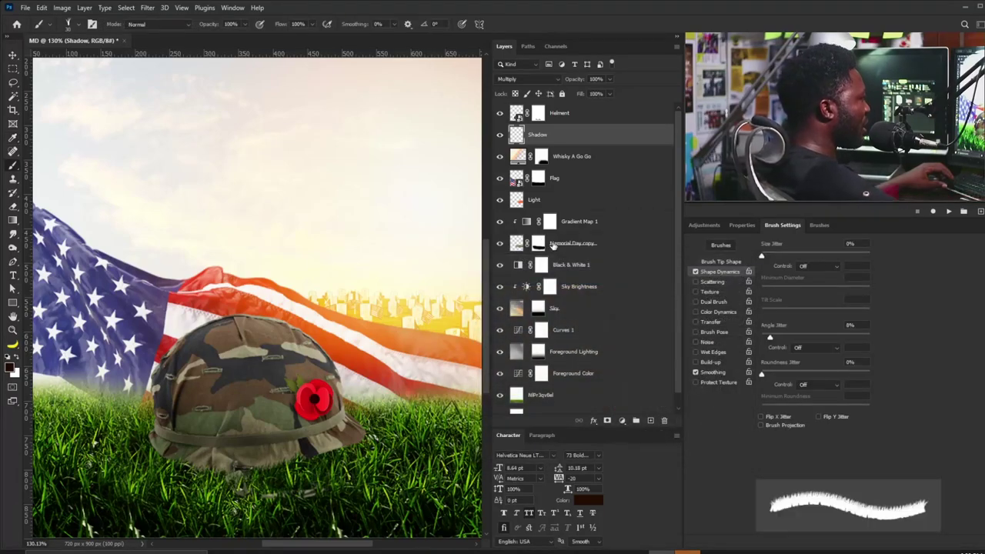
Step: Switch to the soft round 30 px brush tip with Shape Dynamics off and Transfer on
left_click(705, 225)
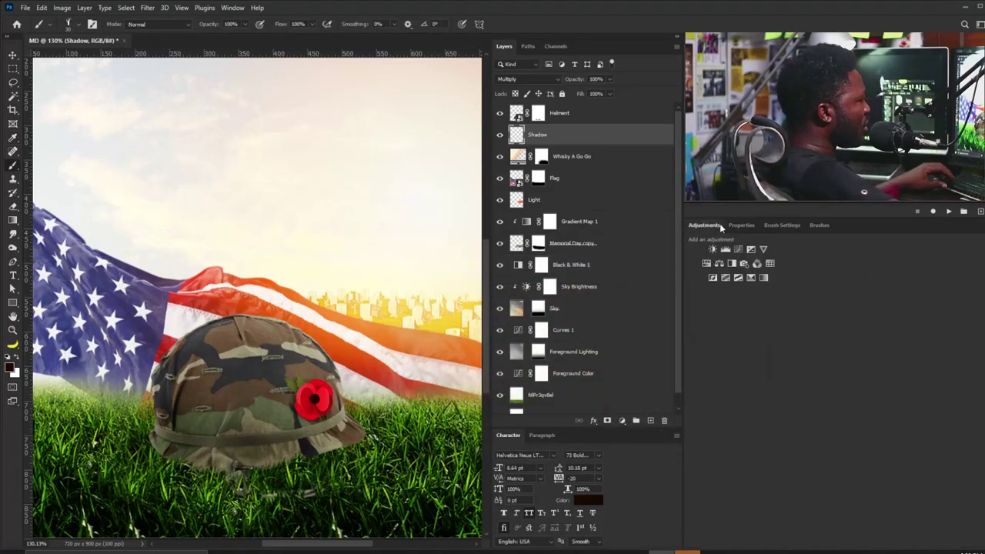
left_click(781, 225)
left_click(721, 262)
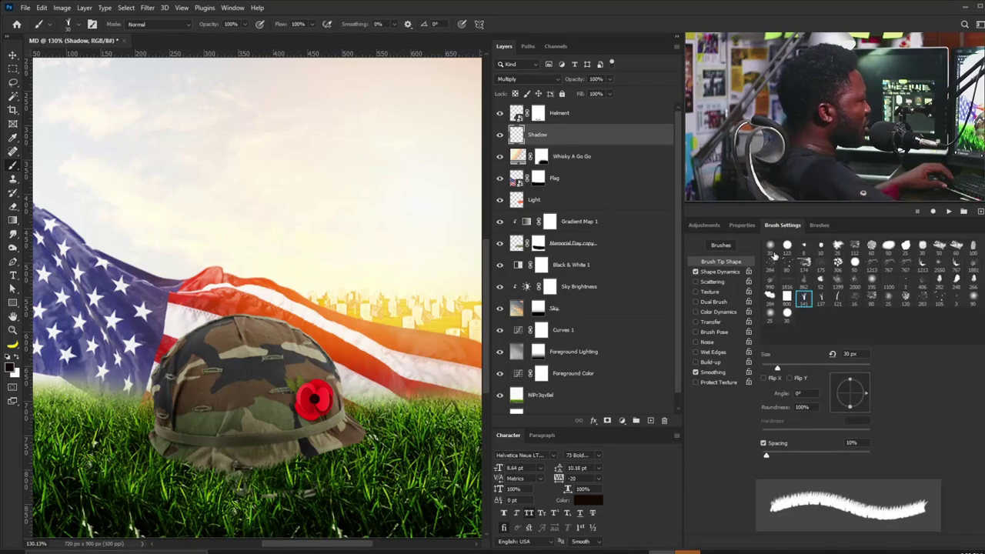
left_click(771, 249)
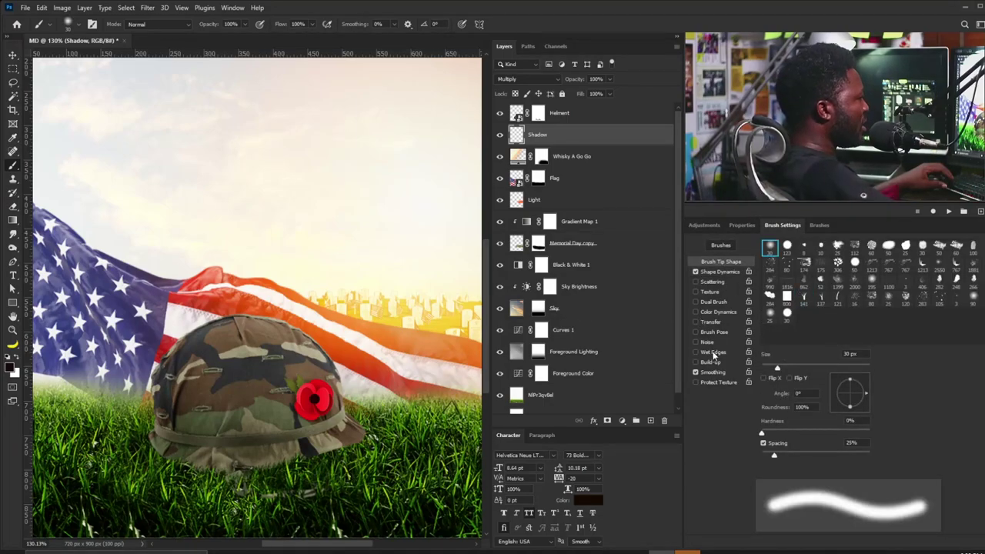
left_click(697, 321)
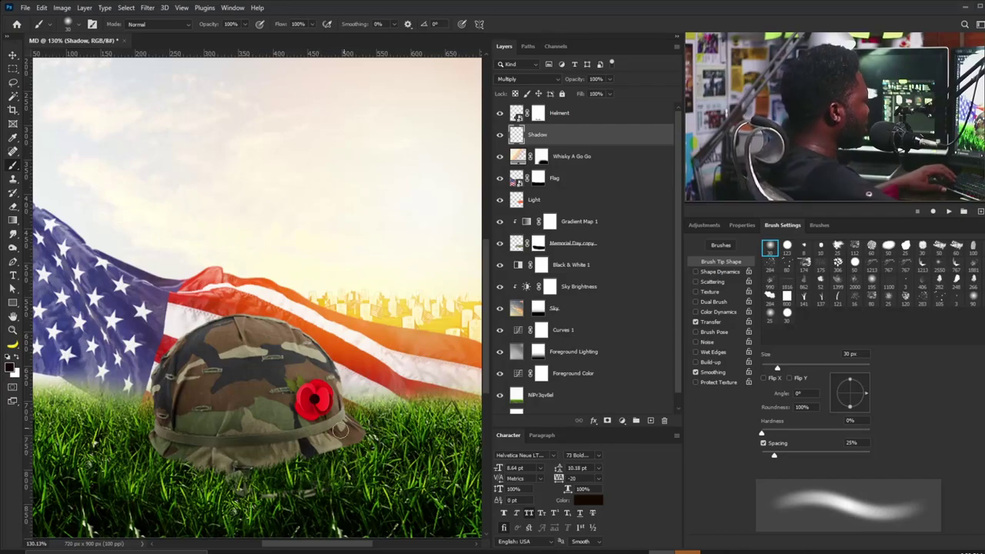
Step: Paint a soft shadow on the grass beneath the helmet's brim on the Shadow layer with a brush up to 35 px
key("bracketright")
scroll(330, 443, "up", 5)
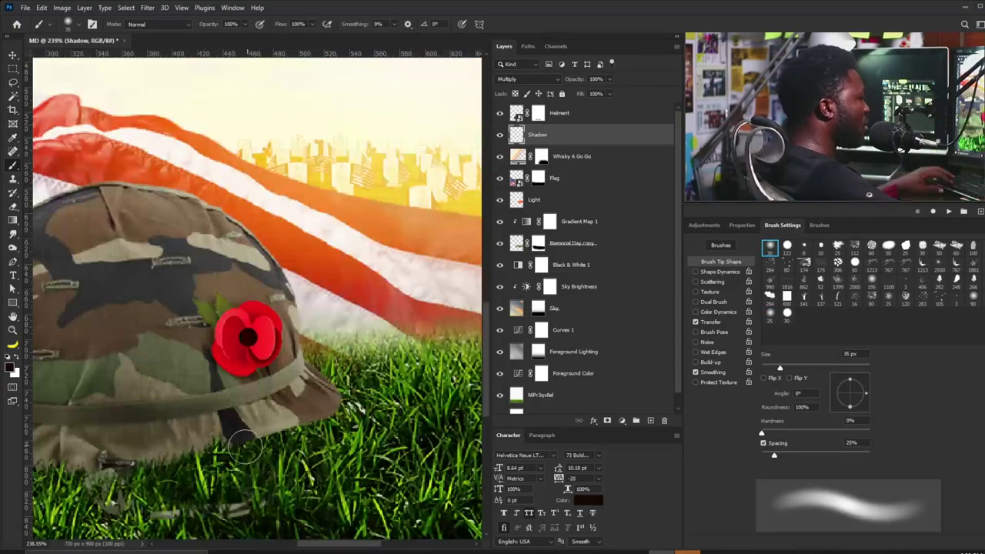
mouse_move(226, 443)
left_mouse_down()
mouse_move(284, 452)
mouse_move(241, 450)
mouse_move(331, 443)
left_mouse_up()
key("bracketleft")
key("bracketleft")
key("bracketleft")
key("bracketleft")
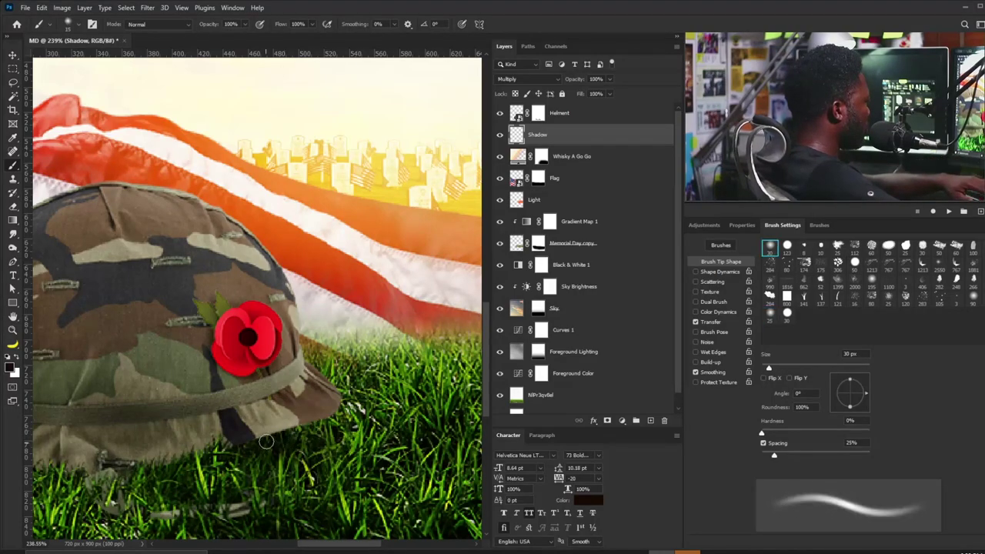
key("bracketright")
key("bracketright")
key("bracketright")
key("bracketright")
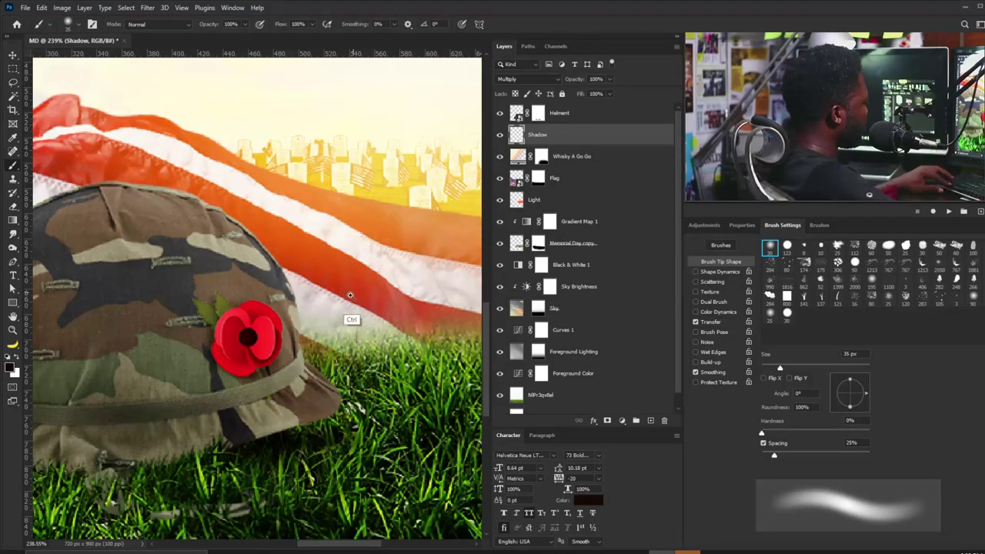
key("ctrl+0")
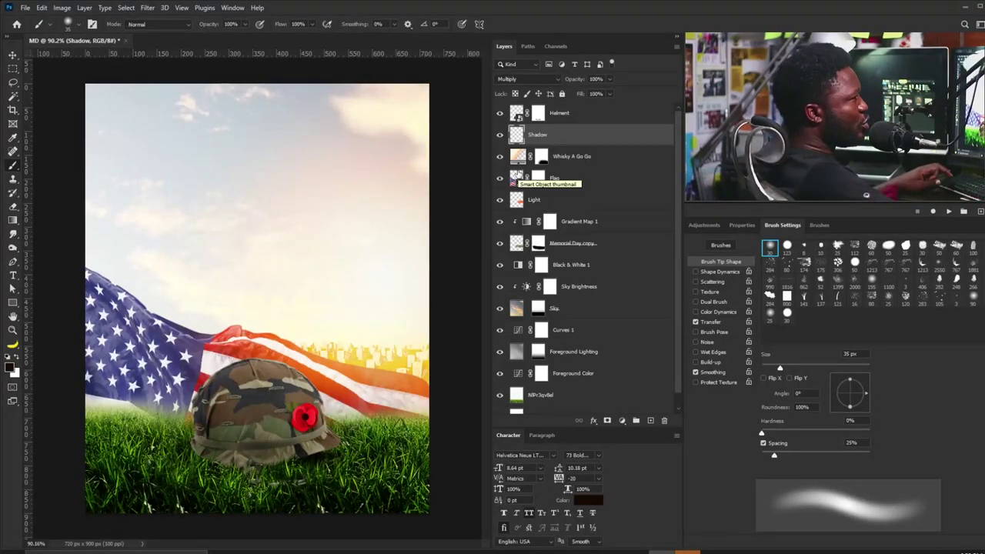
Step: Add a Color Lookup adjustment above Helment with the EdgyAmber.3DL LUT, set to Soft Light at 38% opacity
left_click(579, 114)
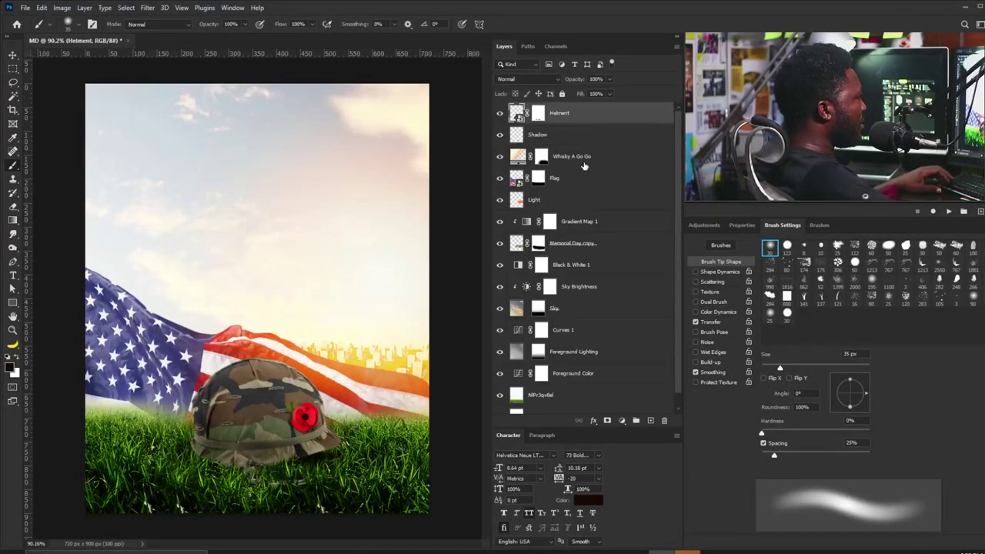
left_click(712, 226)
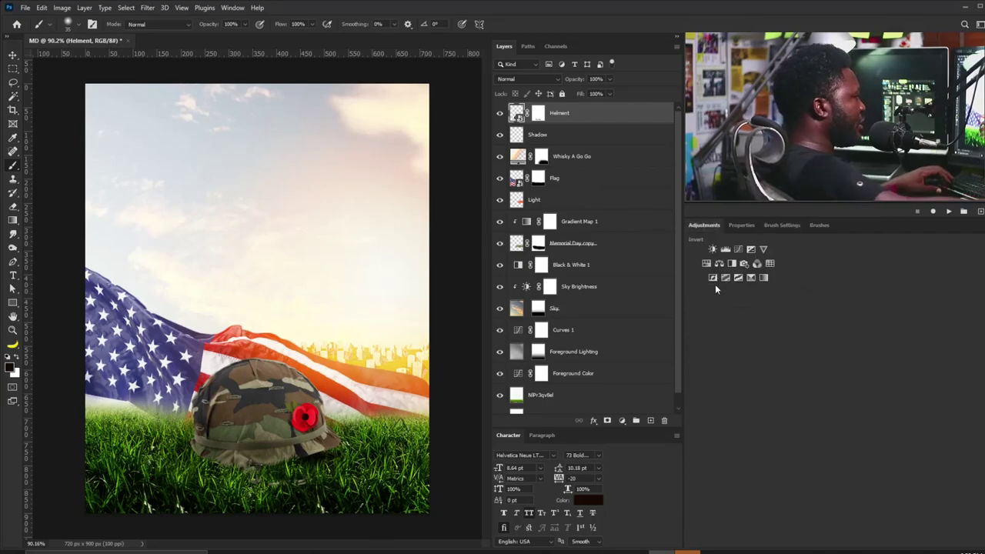
left_click(771, 264)
left_click(761, 261)
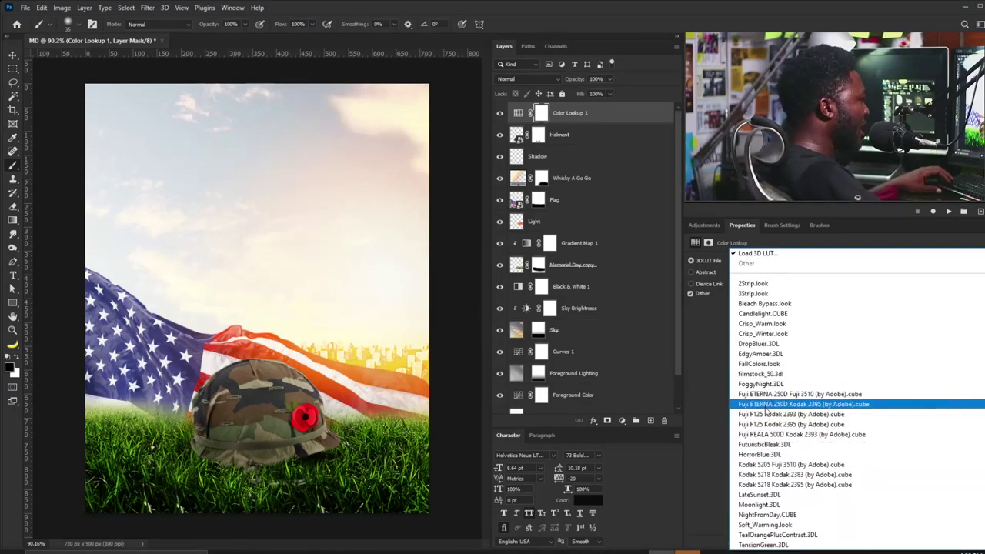
left_click(766, 354)
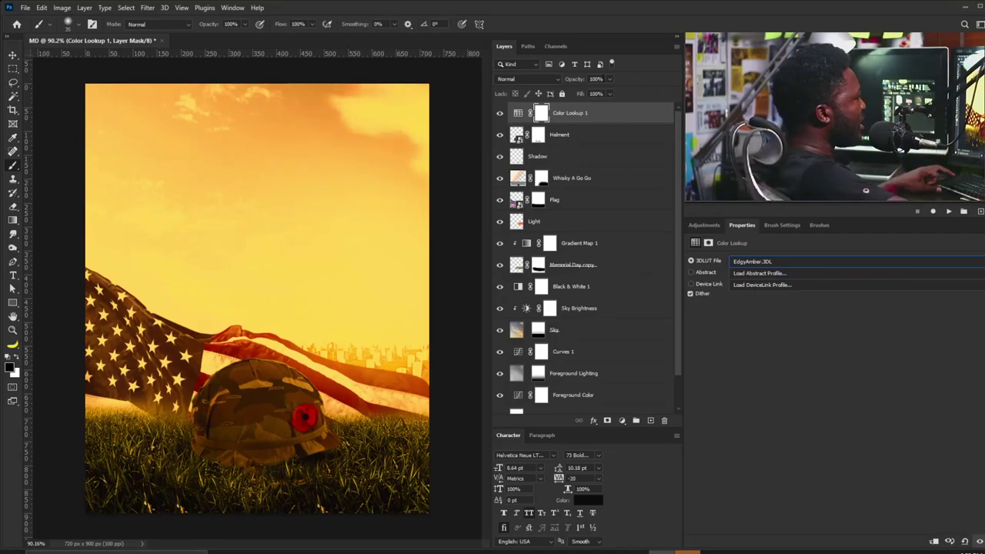
Step: Duplicate the orange Gradient Map 1 adjustment layer
left_click(593, 245)
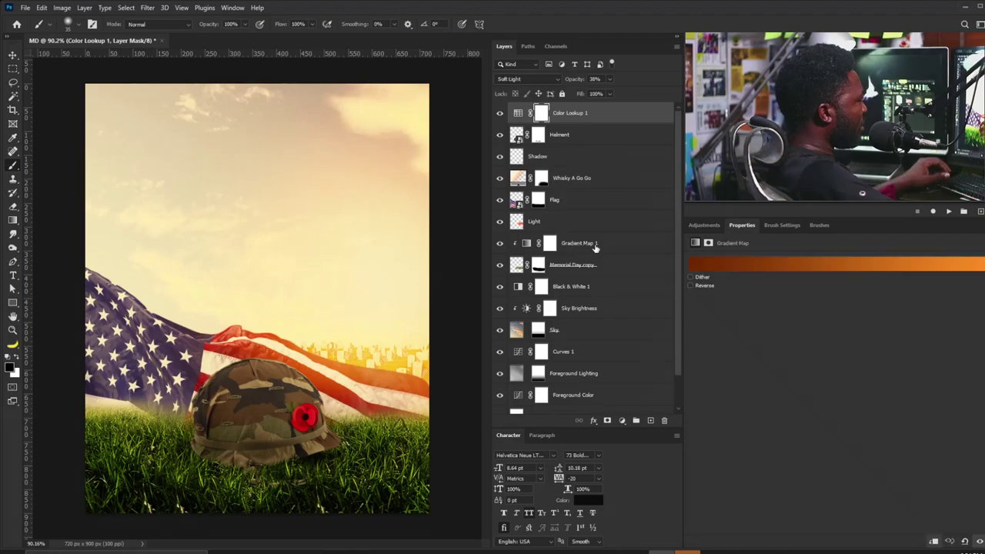
left_click_drag(594, 247, 648, 420)
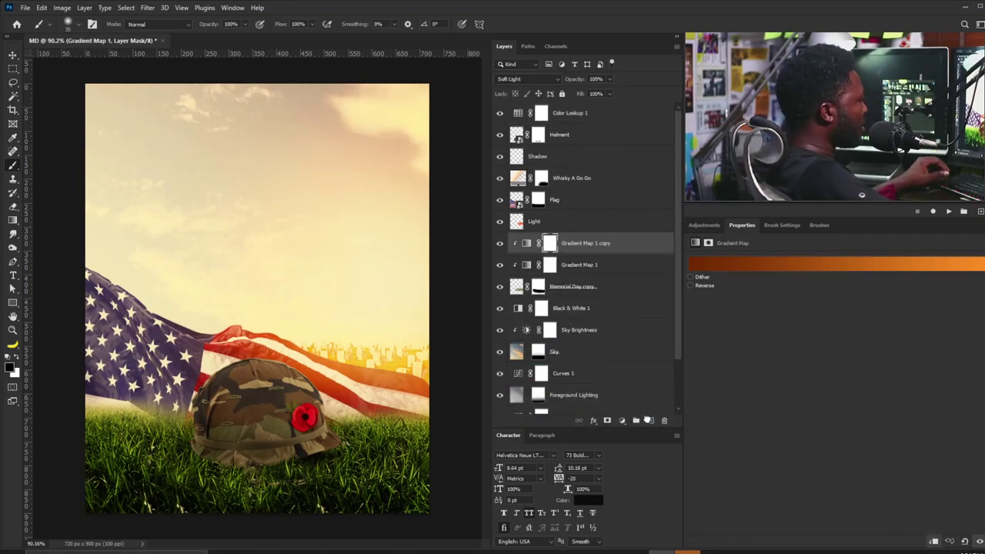
Step: Move Gradient Map 1 copy to the top of the layer stack, above Color Lookup 1, and set its opacity to 68%
left_click_drag(574, 243, 569, 104)
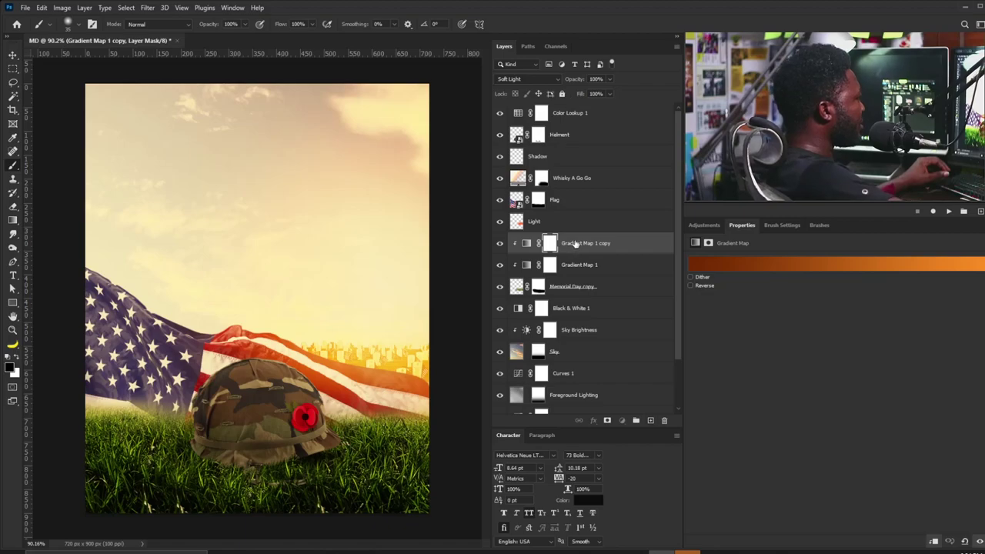
left_click_drag(575, 243, 558, 108)
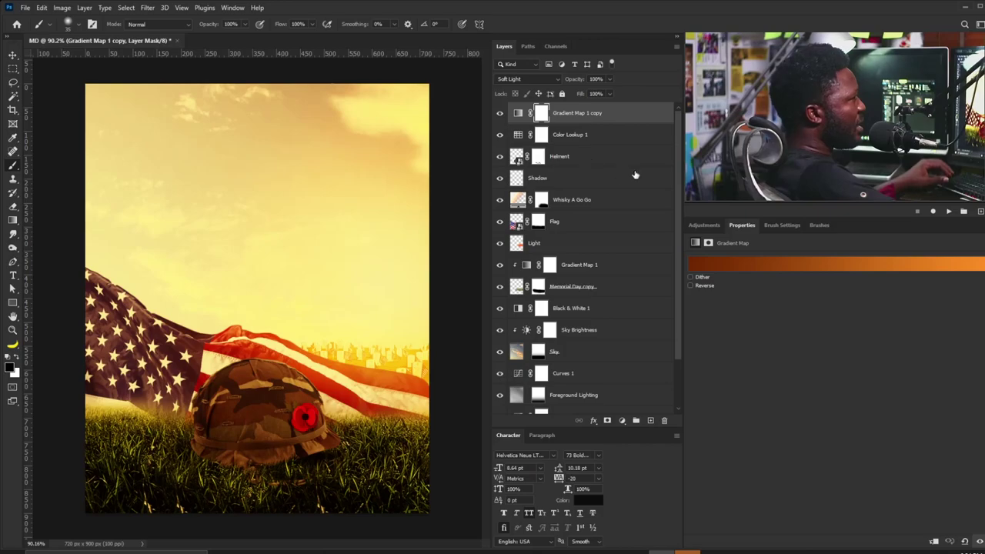
left_click(596, 79)
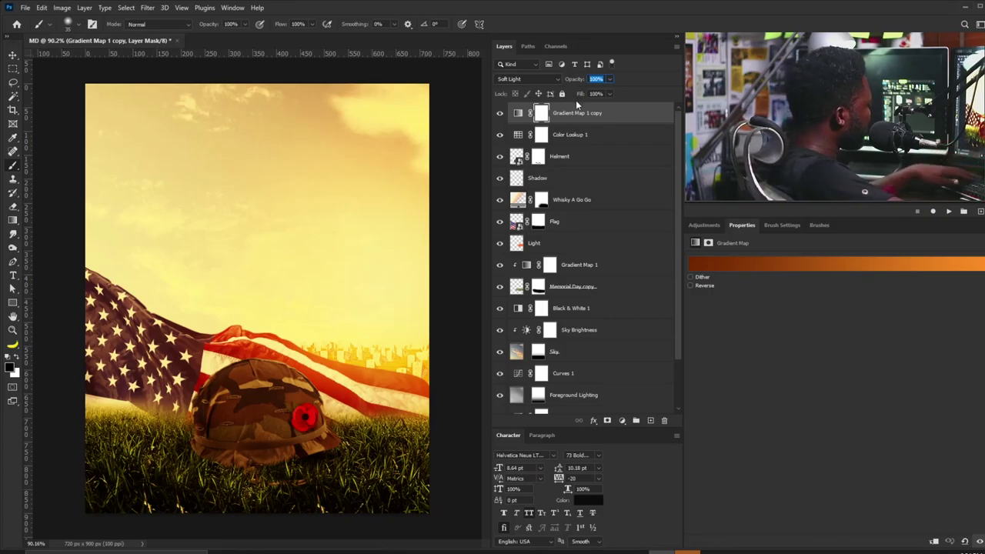
type("68")
key("Return")
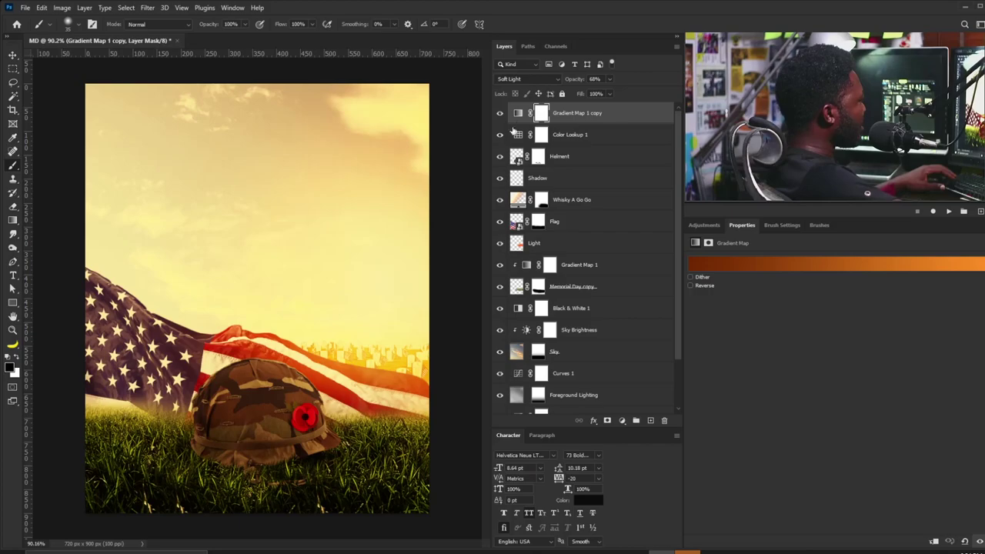
Step: Mask Gradient Map 1 copy off the helmet by painting black on its layer mask with a soft 150 px brush
left_click(542, 114)
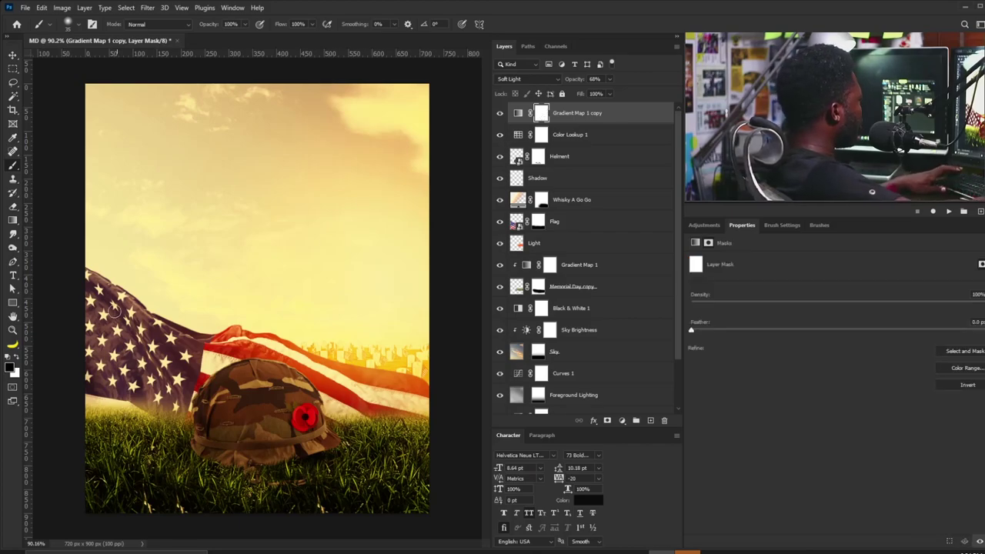
left_click(779, 226)
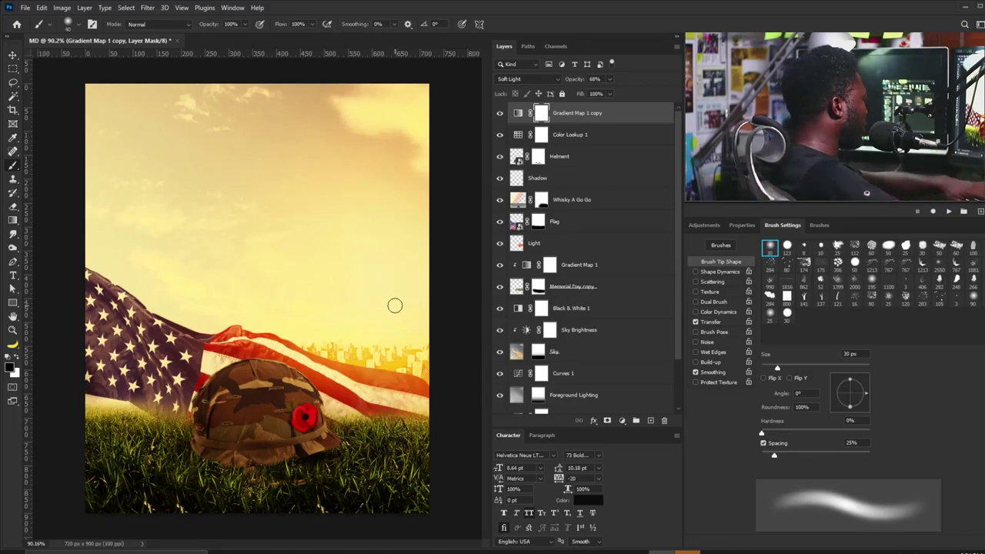
key("bracketright")
key("bracketright")
key("bracketright")
key("bracketright")
key("bracketright")
key("bracketright")
key("bracketright")
key("bracketright")
key("bracketright")
key("bracketright")
key("bracketright")
key("bracketright")
key("bracketright")
key("bracketright")
key("bracketright")
key("bracketright")
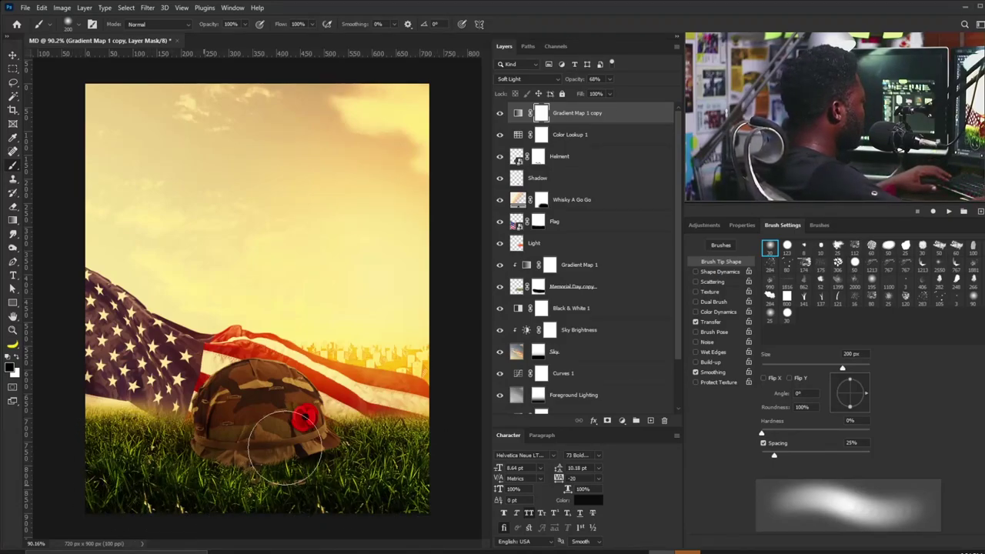
key("bracketleft")
key("bracketleft")
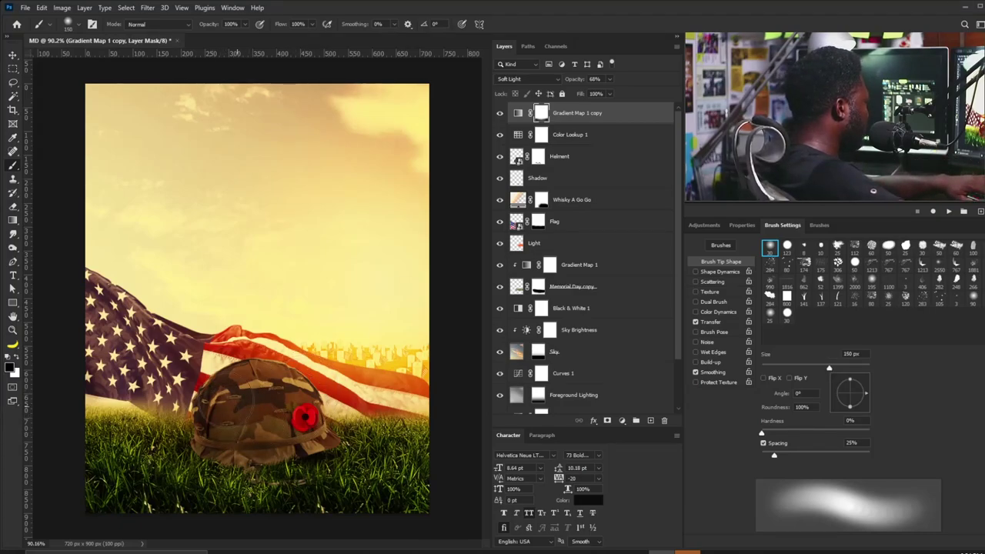
mouse_move(254, 440)
left_mouse_down()
mouse_move(223, 451)
mouse_move(228, 430)
mouse_move(233, 451)
mouse_move(221, 441)
mouse_move(286, 425)
mouse_move(313, 445)
left_mouse_up()
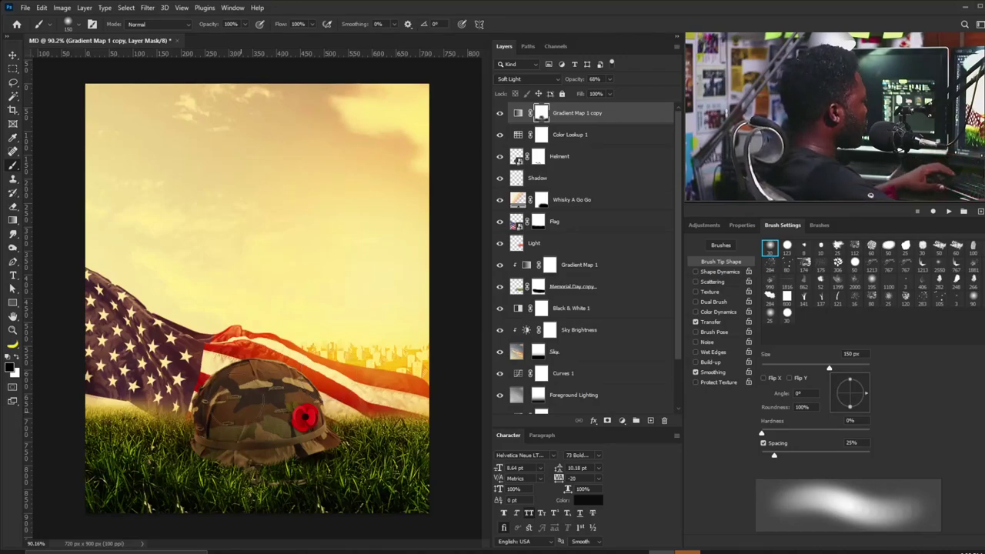
Step: Mask Gradient Map 1 copy off the flag's blue star field with a soft black brush, reducing the size to 45 px along its edges
key("comma")
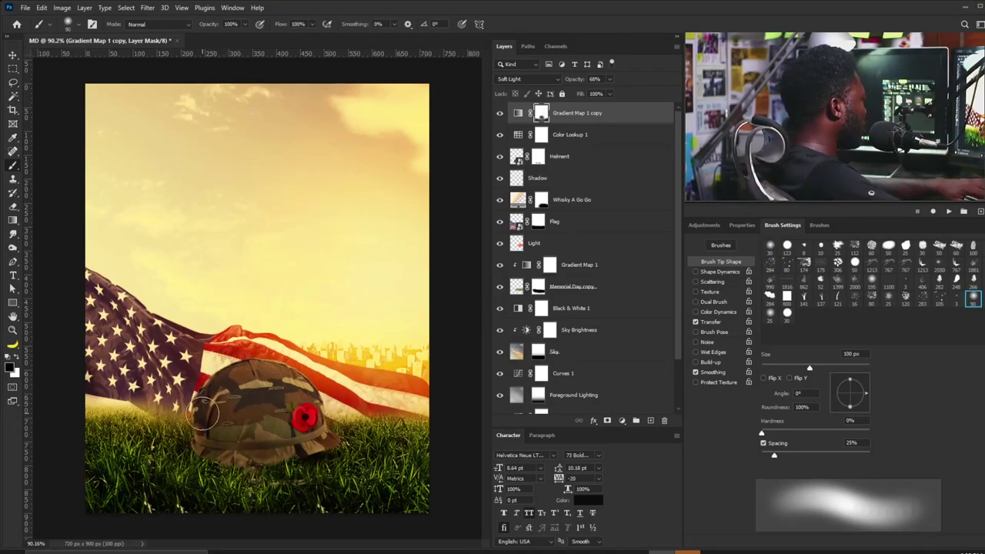
key("bracketleft")
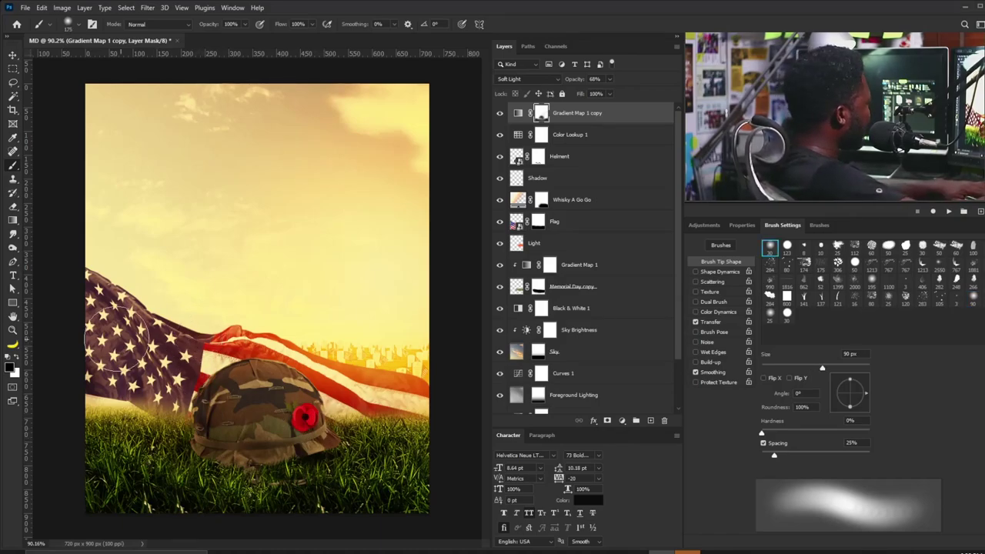
key("period")
key("comma")
key("period")
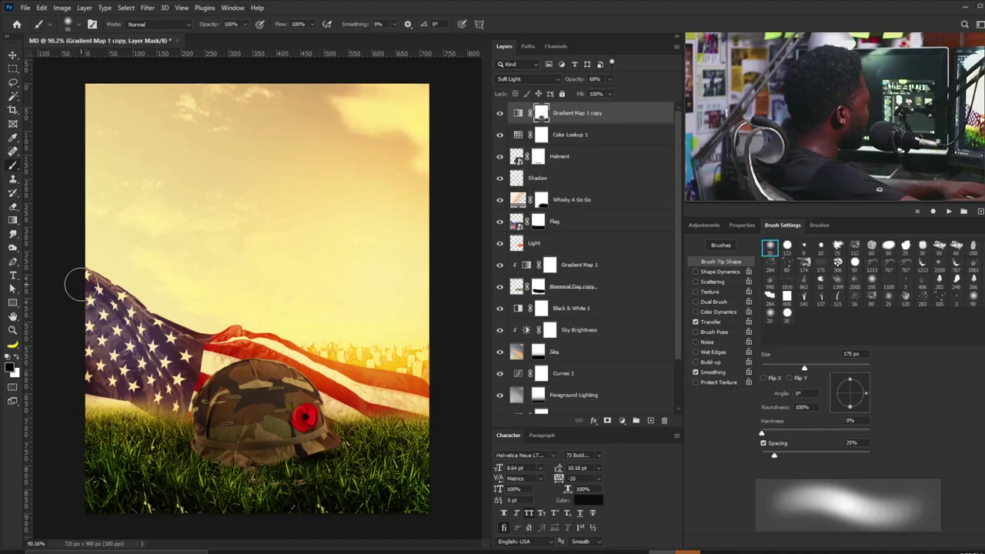
key("comma")
key("period")
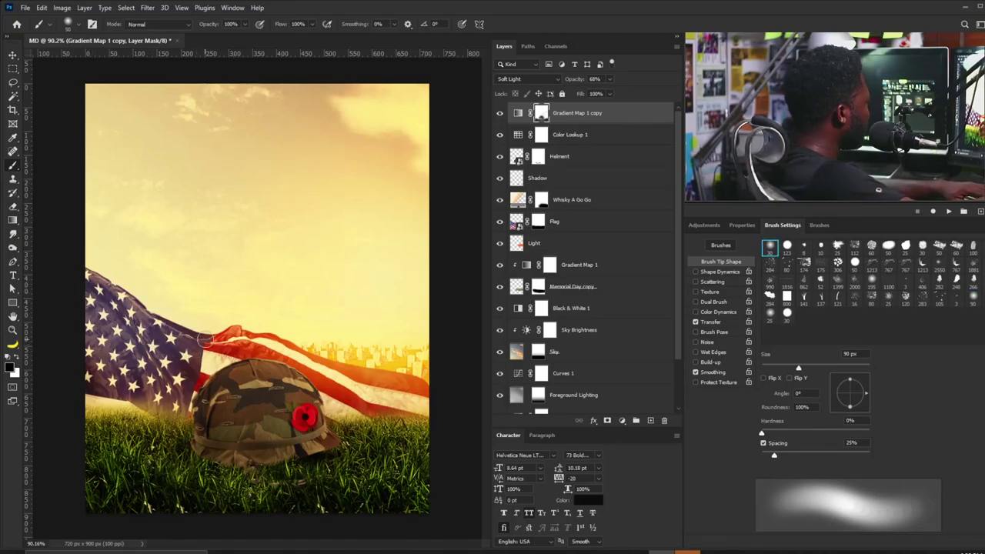
key("bracketleft")
key("bracketleft")
key("bracketleft")
key("bracketleft")
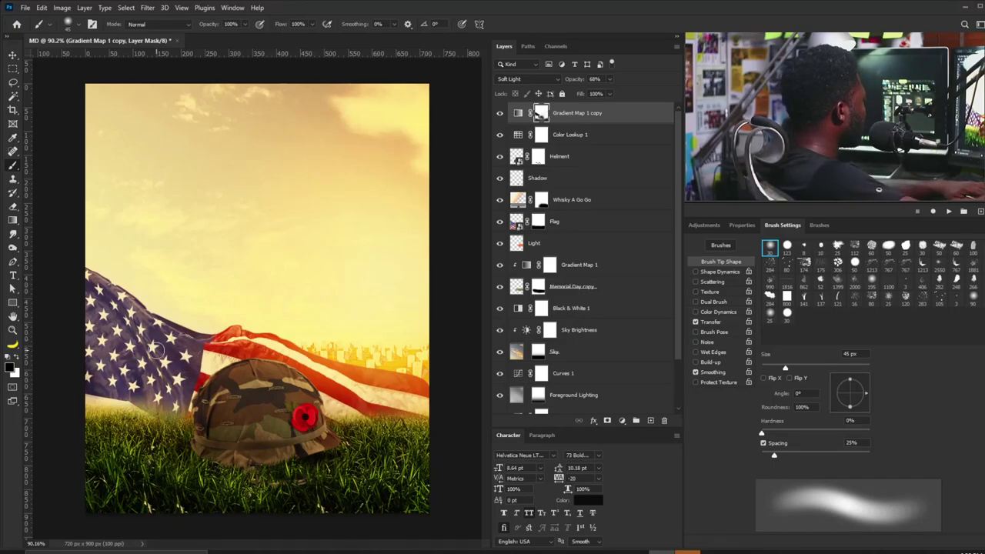
key("bracketright")
key("bracketright")
key("bracketright")
key("bracketright")
key("bracketleft")
key("bracketleft")
key("bracketleft")
key("bracketleft")
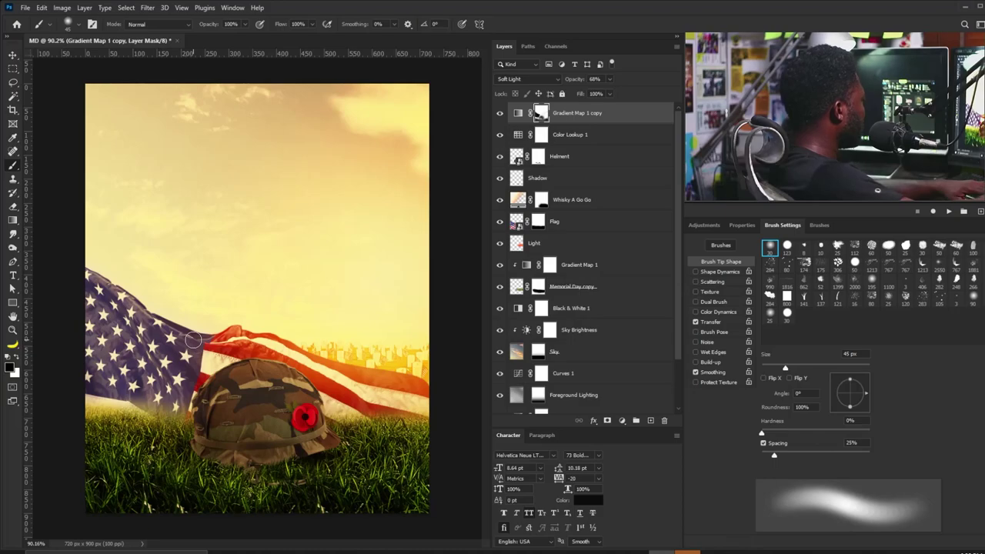
Step: Reposition the sky image on the Sky layer, independently of its mask, to rearrange the clouds
scroll(680, 365, "down", 1)
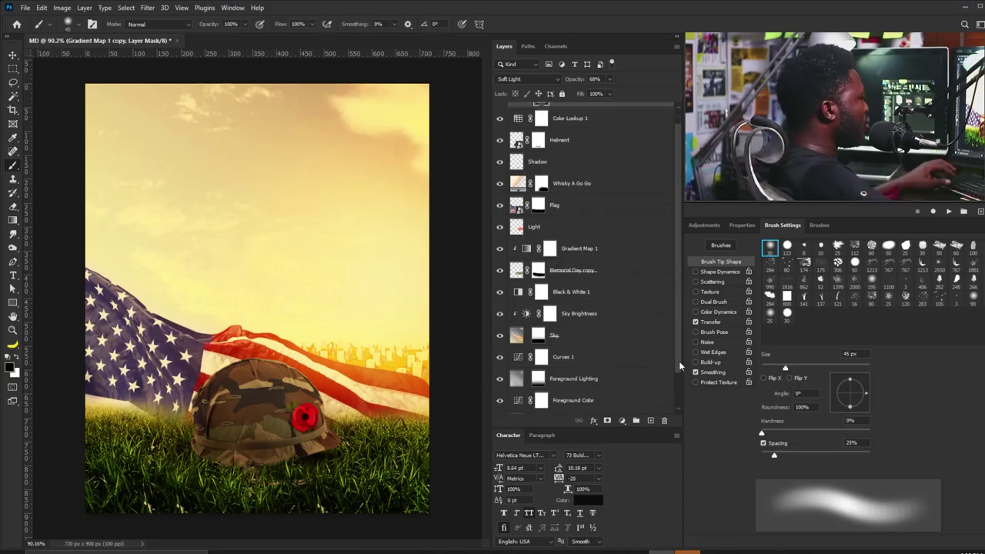
left_click(516, 334)
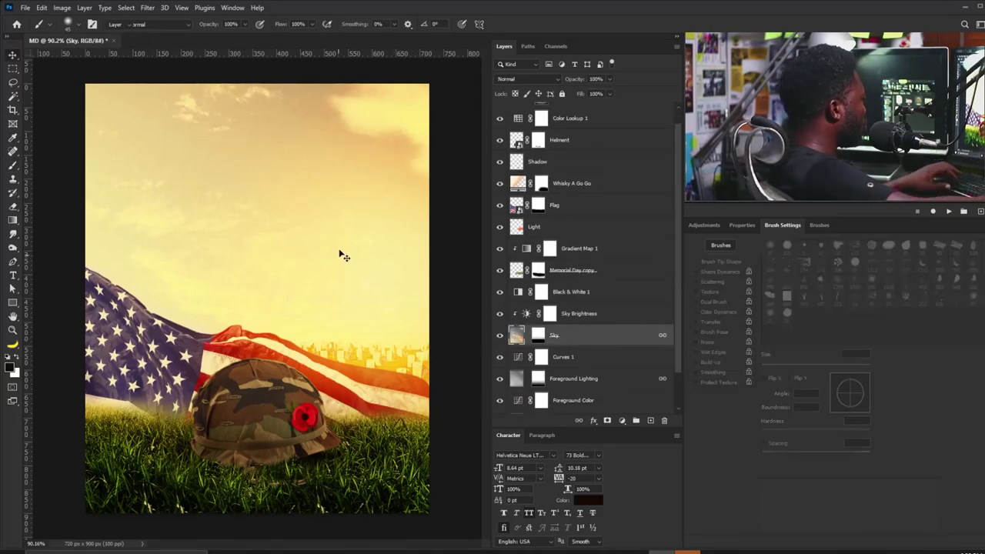
key("v")
mouse_move(394, 213)
left_mouse_down()
mouse_move(341, 223)
mouse_move(285, 202)
mouse_move(358, 214)
left_mouse_up()
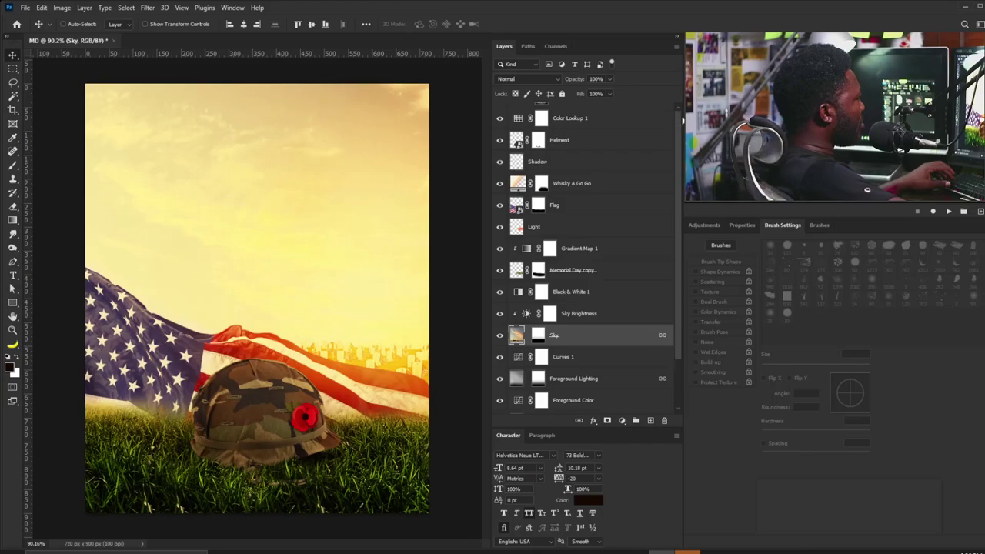
Step: Stamp all visible layers into a new merged layer above Gradient Map 1 copy
scroll(658, 126, "up", 1)
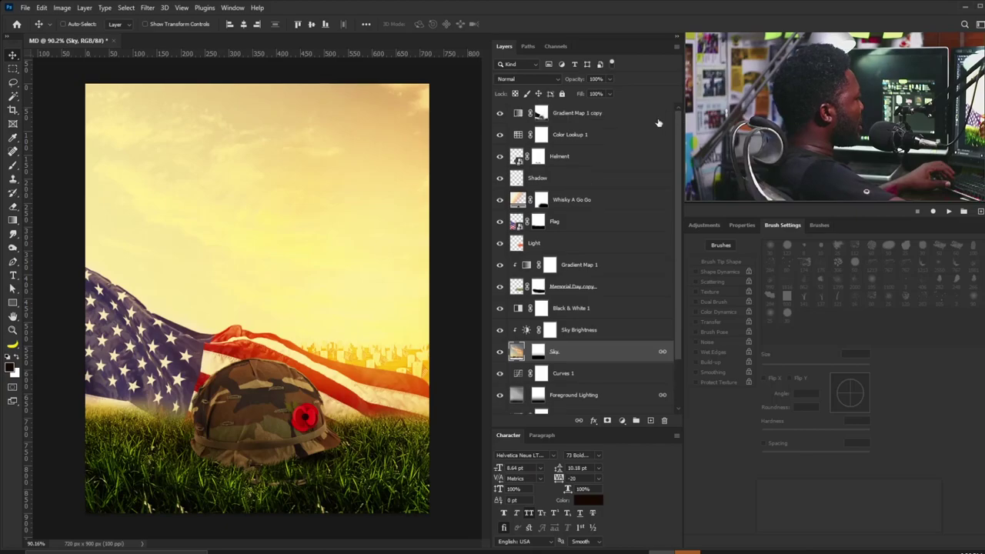
left_click(583, 115)
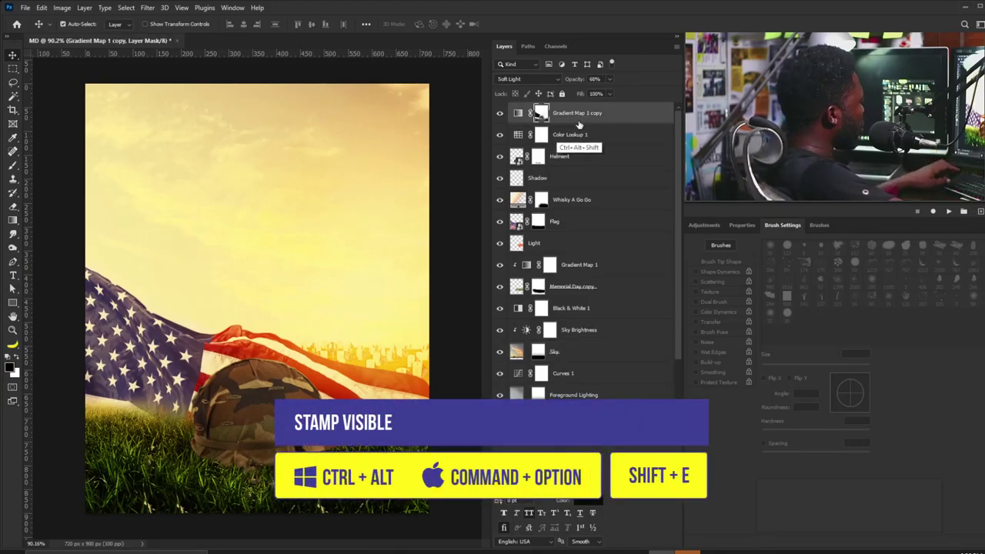
key("ctrl+alt+shift+e")
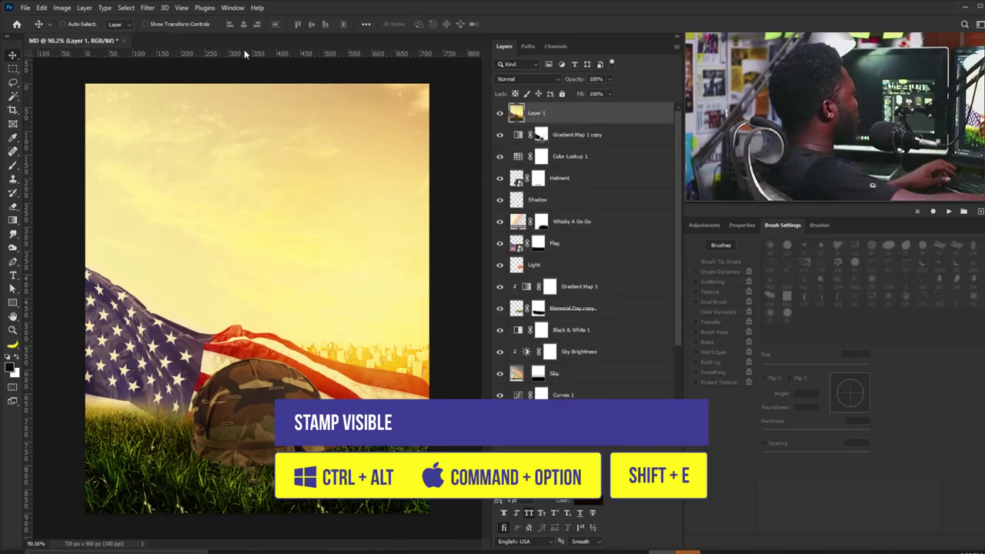
Step: Open the Camera Raw Filter on the stamped layer and set Temperature +1, Exposure +0.25, Contrast +24, Highlights +9 and Shadows +16
left_click(147, 7)
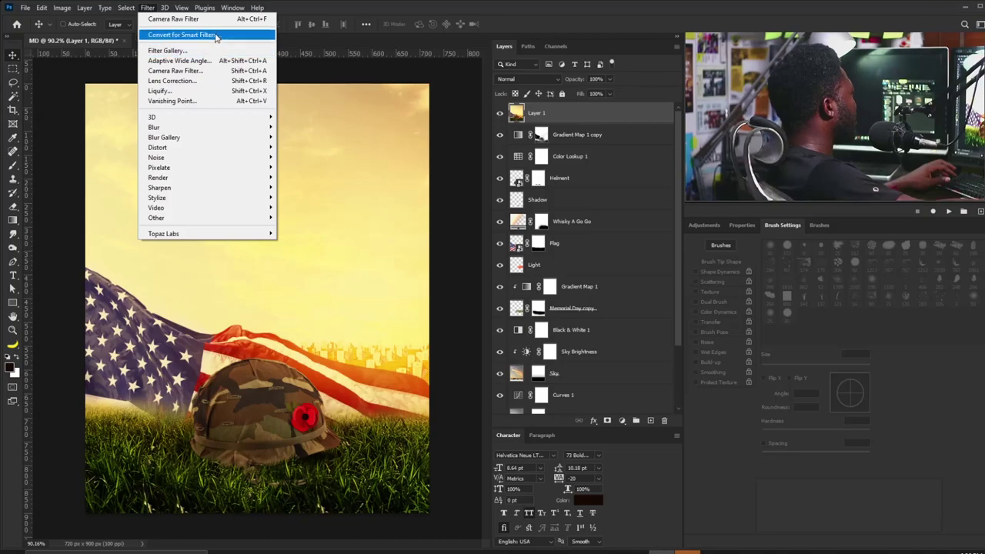
left_click(222, 73)
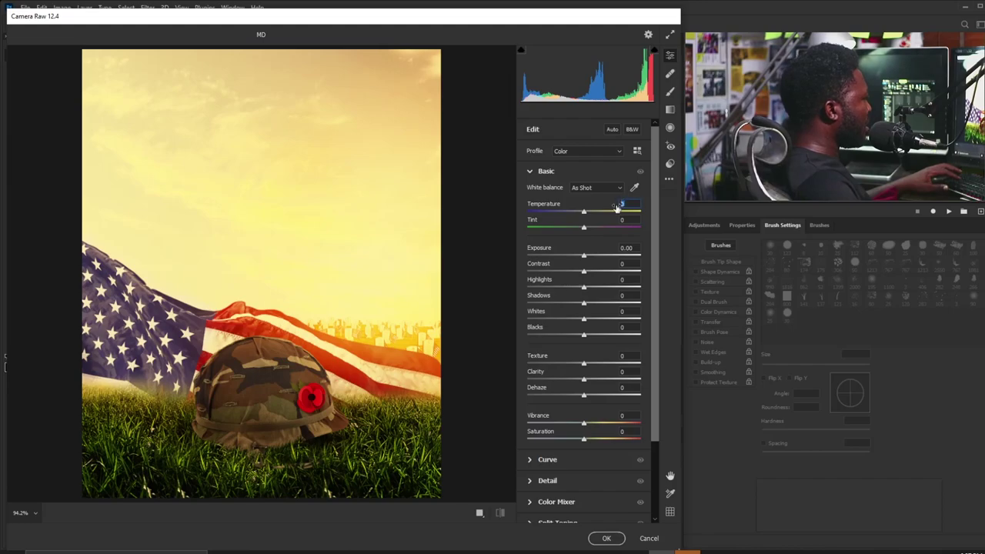
type("1")
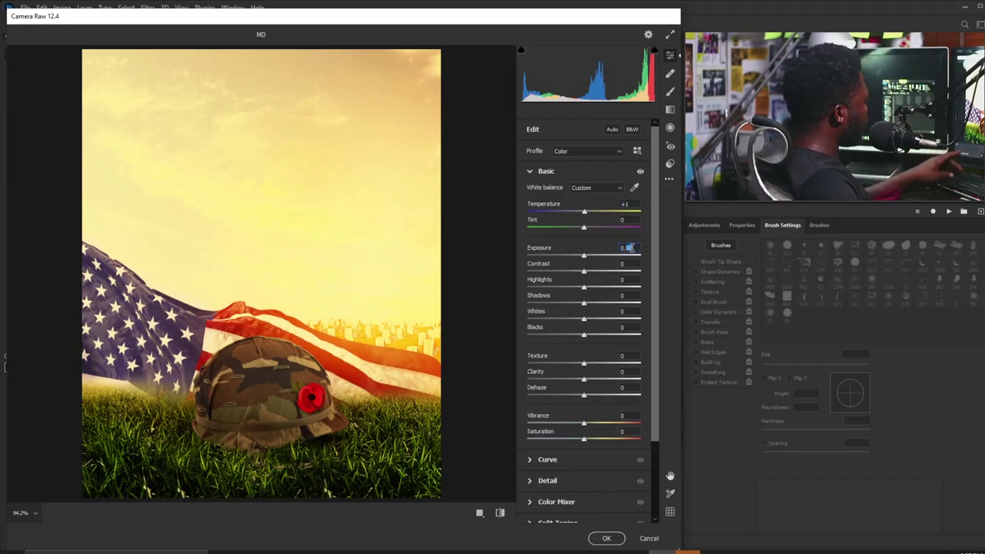
type("0.25")
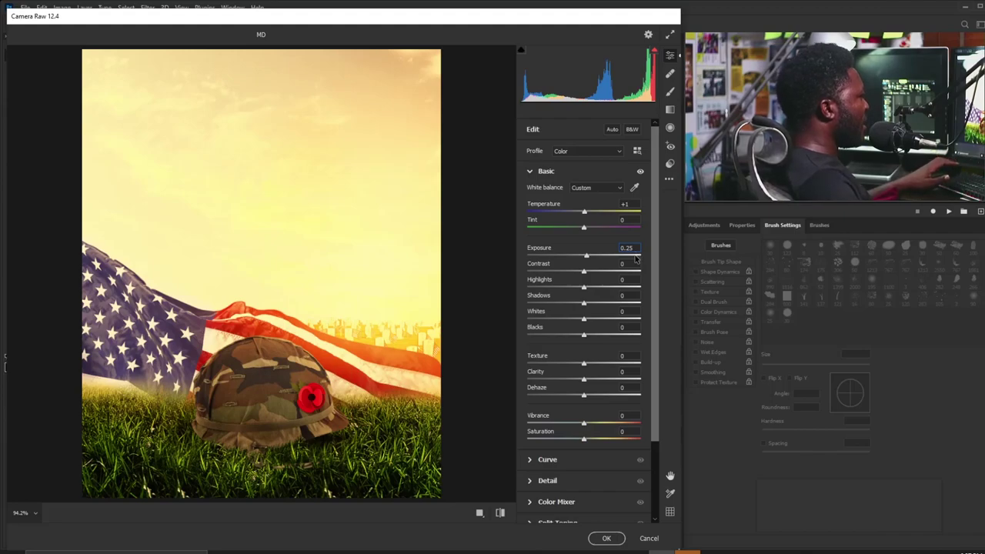
left_click(631, 263)
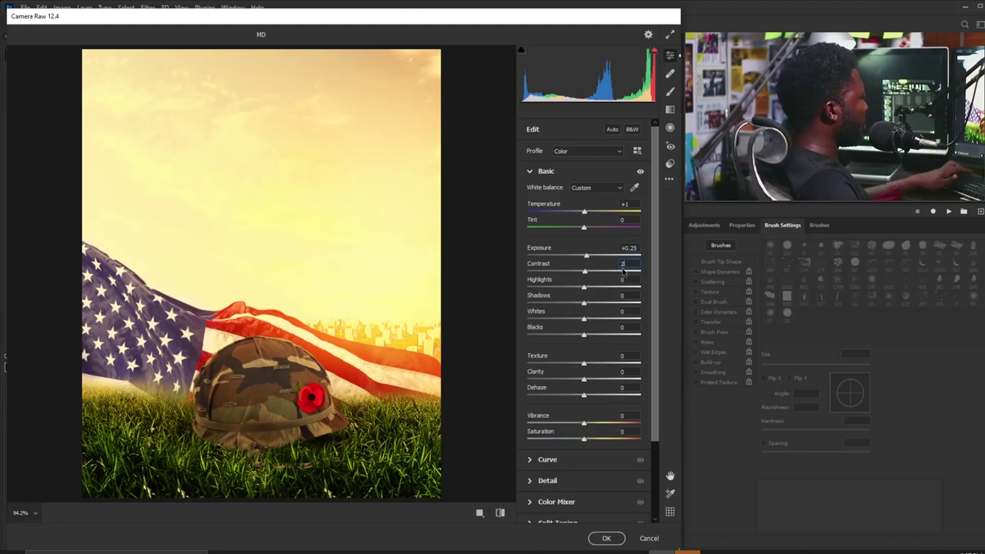
type("24")
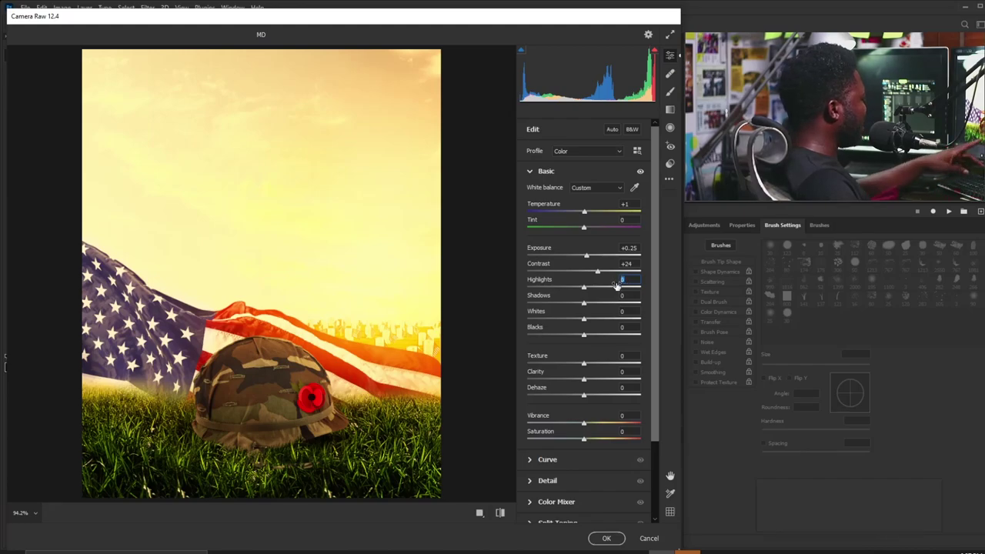
type("9")
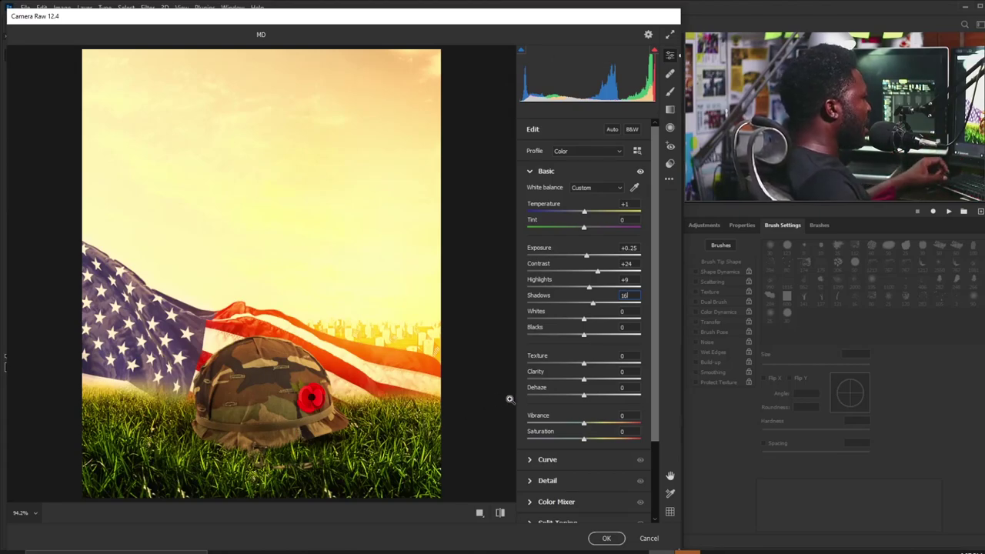
Step: Set Whites to +24 and Texture to +8 in the basic Camera Raw adjustments
scroll(507, 401, "down", 1)
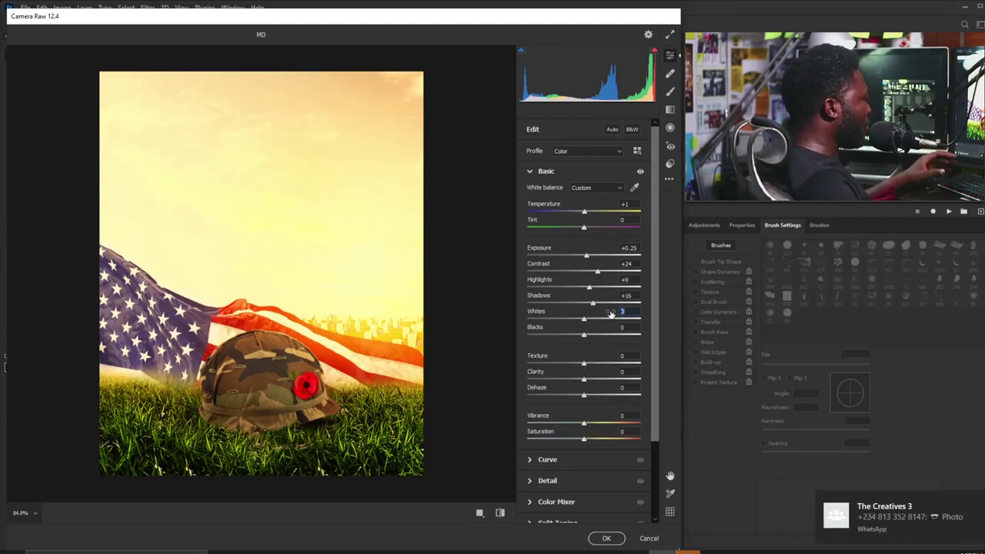
type("24")
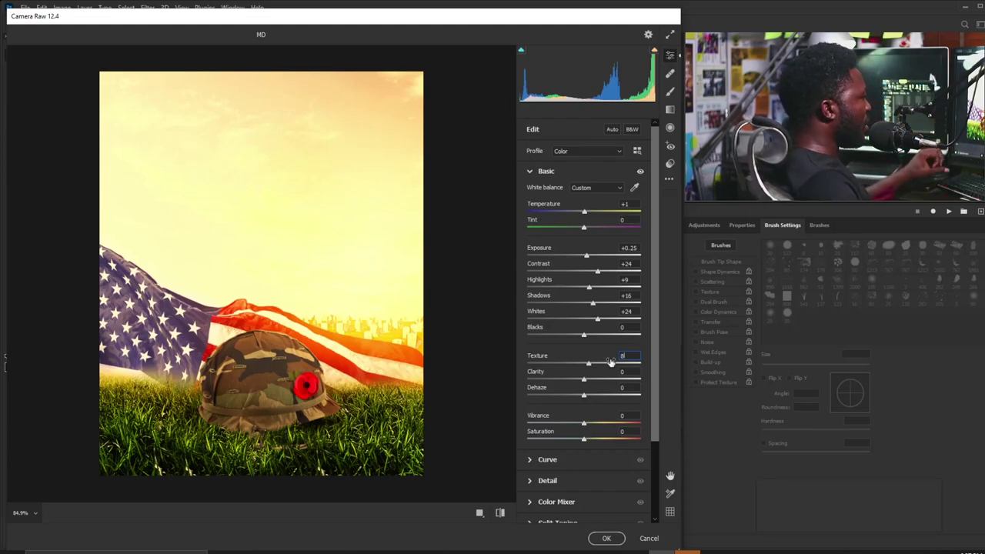
key("Return")
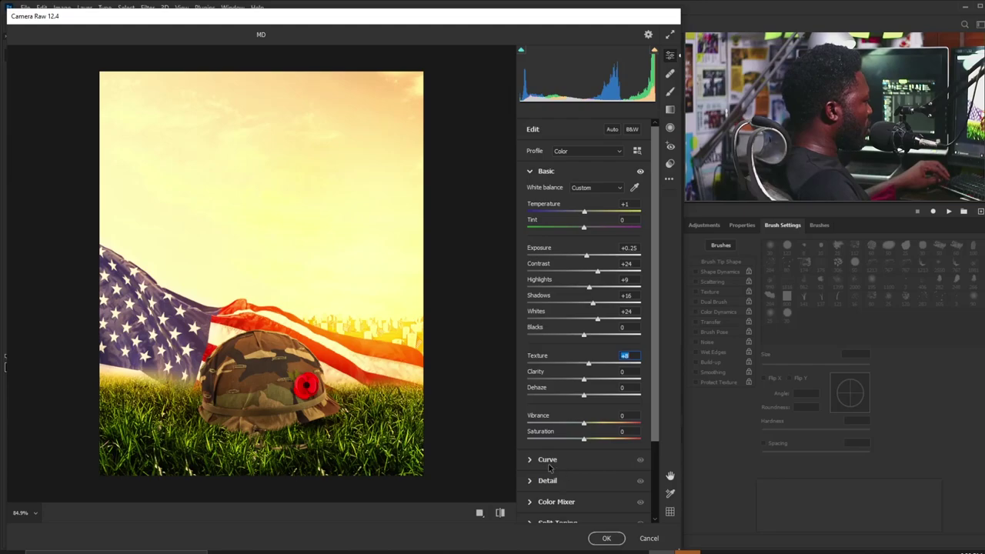
Step: Shape the Camera Raw point curve into a gentle S with points at input 60, output 53 and input 176, output 180
left_click(530, 172)
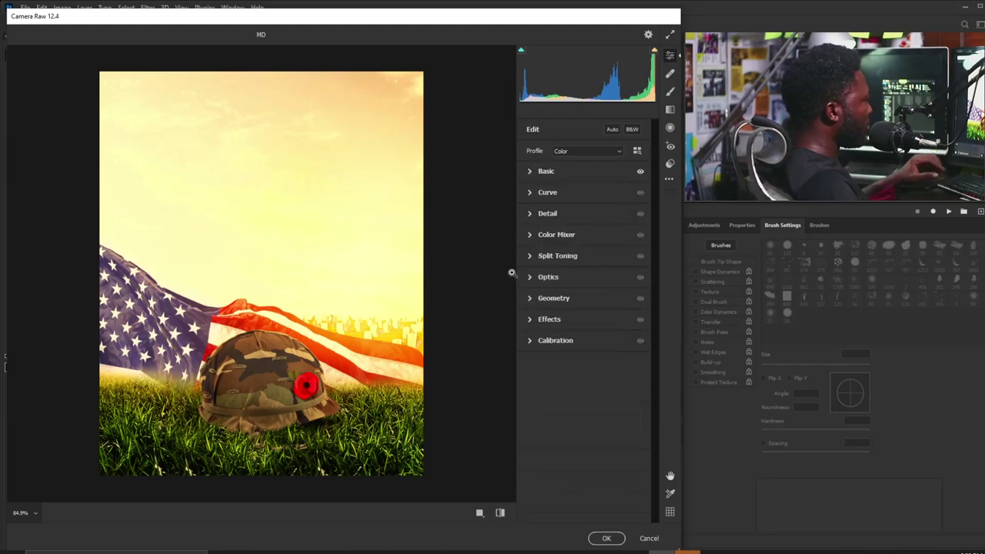
left_click(529, 194)
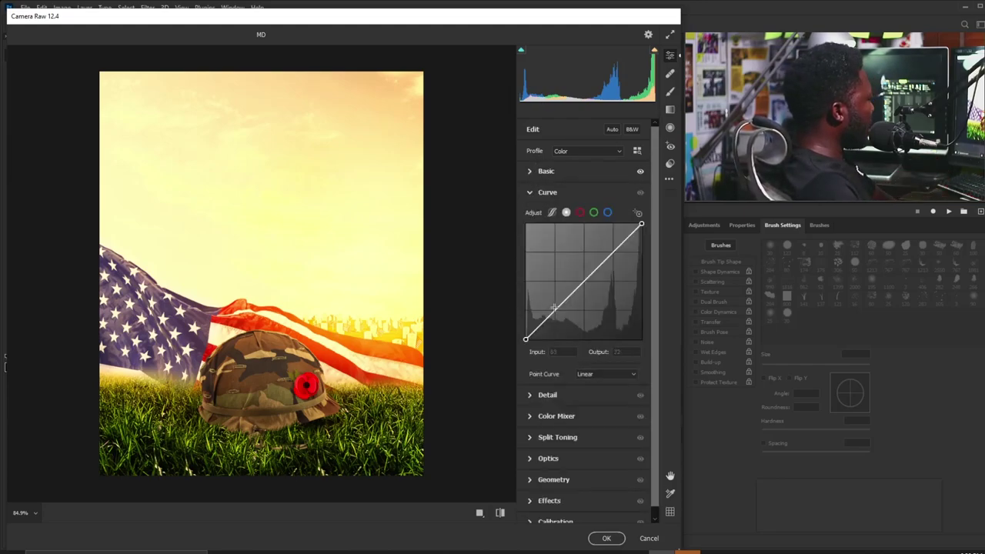
left_click_drag(549, 311, 554, 315)
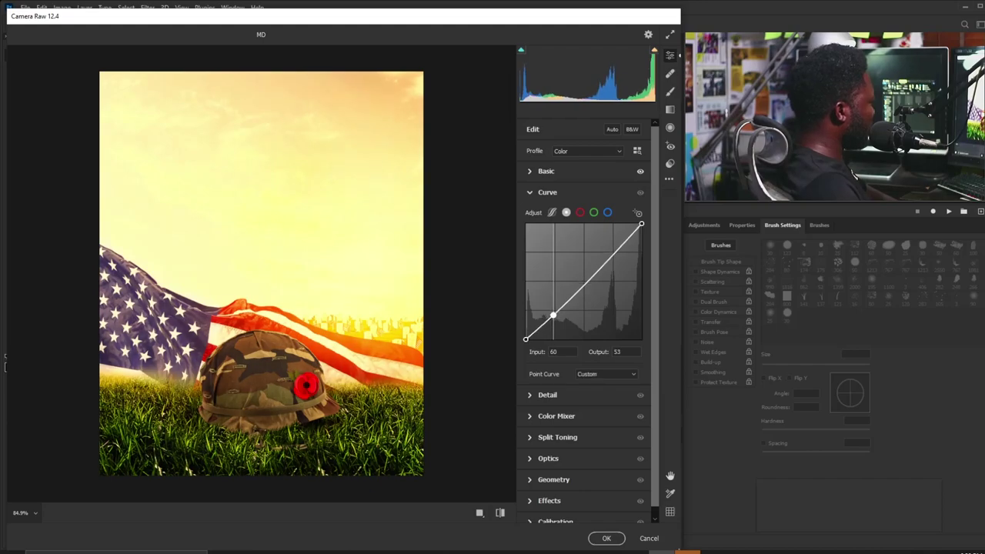
left_click(606, 257)
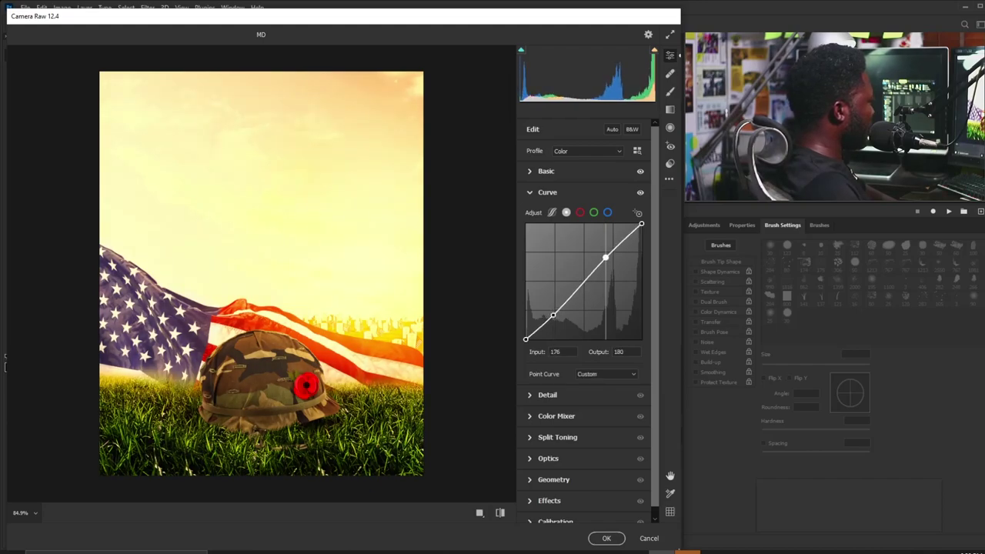
Step: Finish the point curve and set Sharpening to 25 in the Camera Raw detail adjustments
key("Up")
left_click(530, 193)
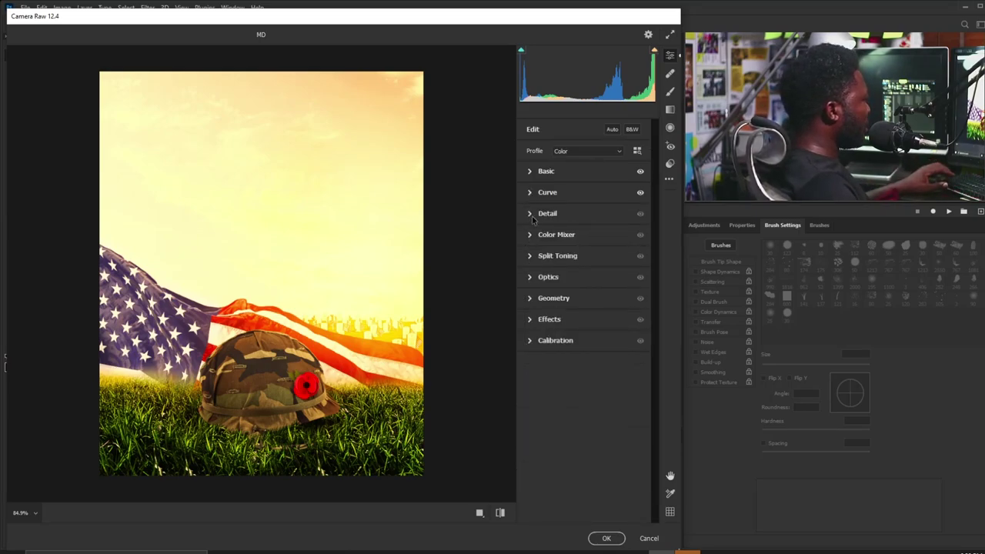
left_click(531, 214)
left_click_drag(527, 241, 551, 241)
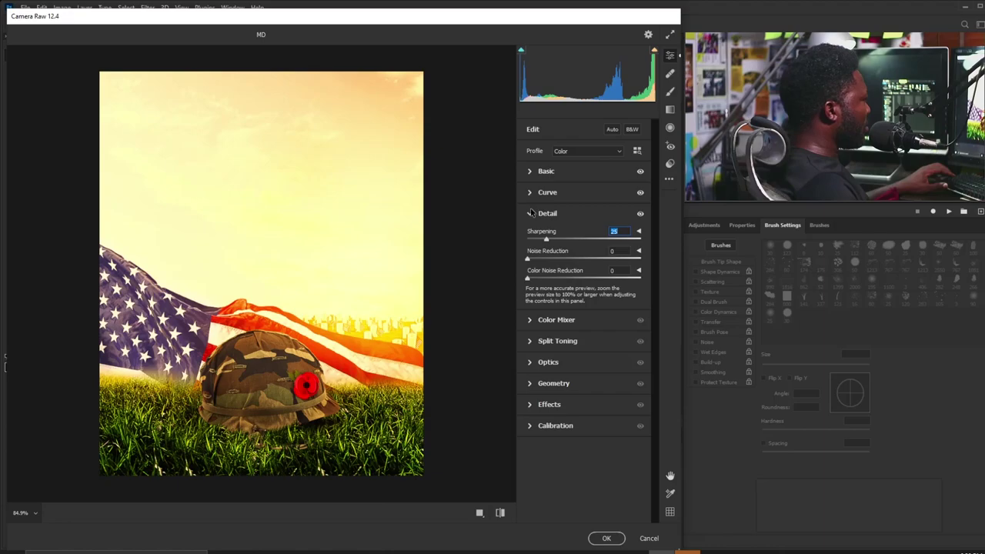
left_click(531, 215)
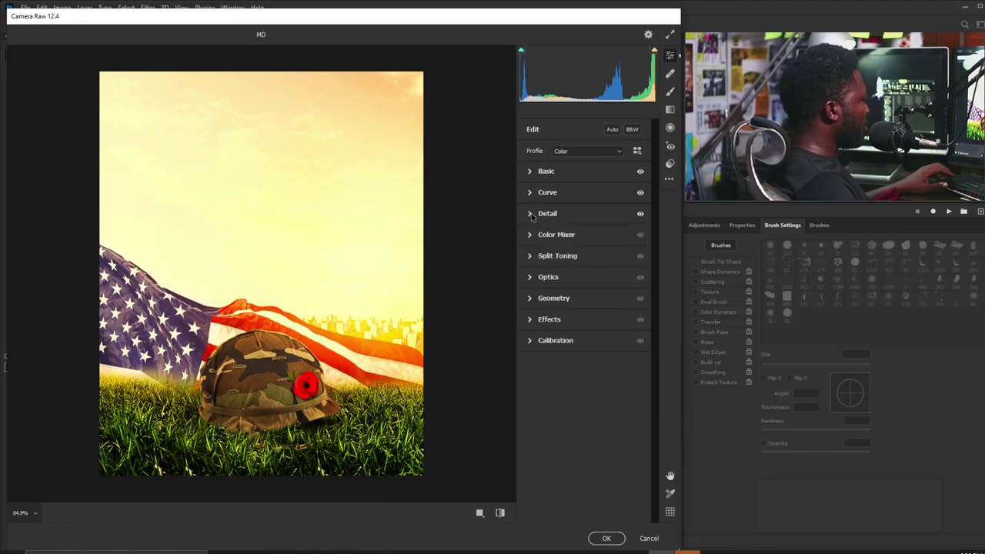
Step: Shift the Color Mixer hues to Reds -7, Oranges +10, Greens +100 and Aquas +42
left_click(530, 237)
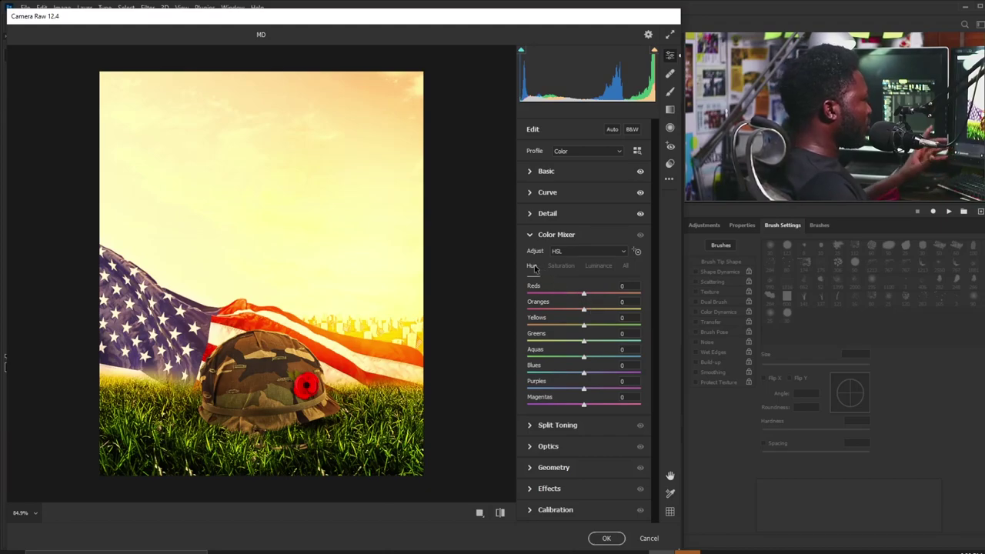
left_click(621, 287)
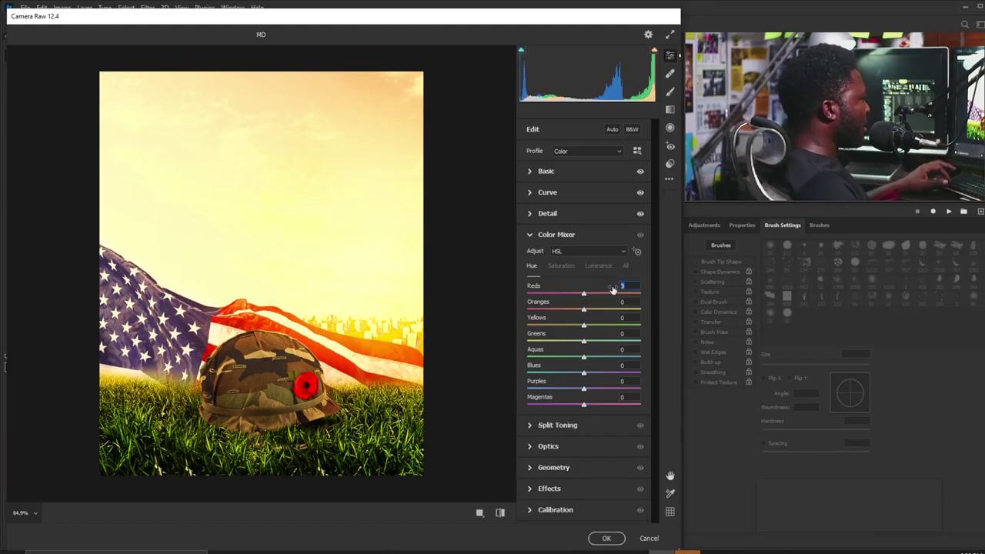
type("-7")
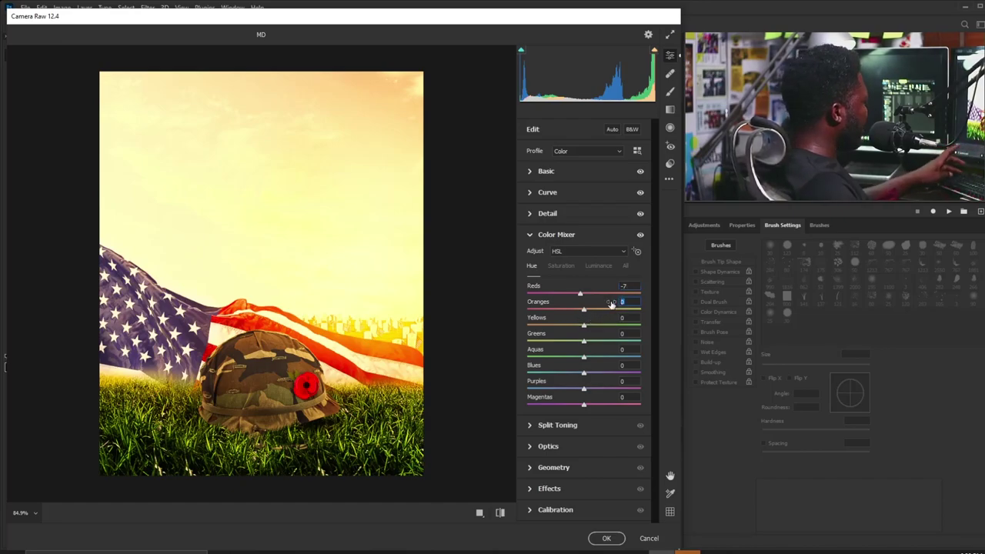
type("10")
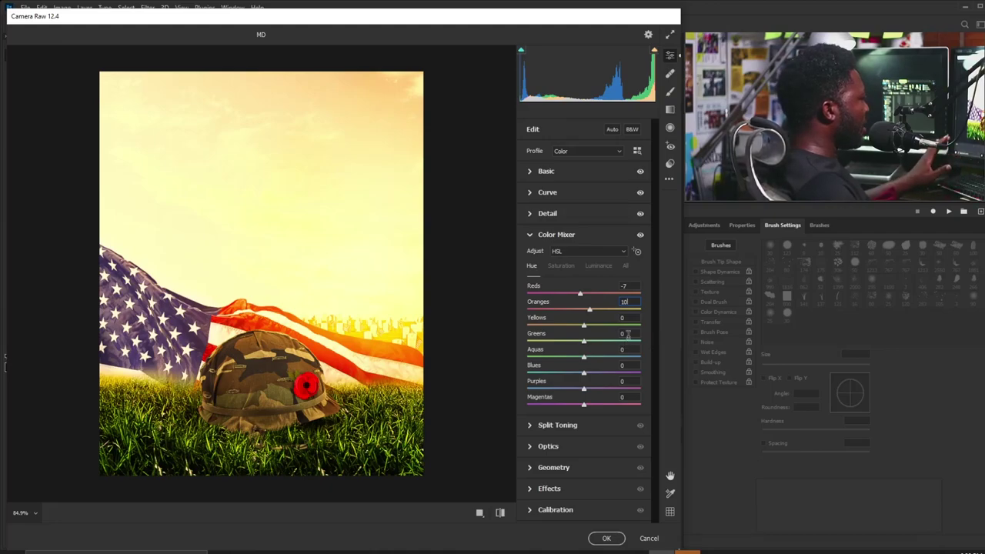
left_click(628, 334)
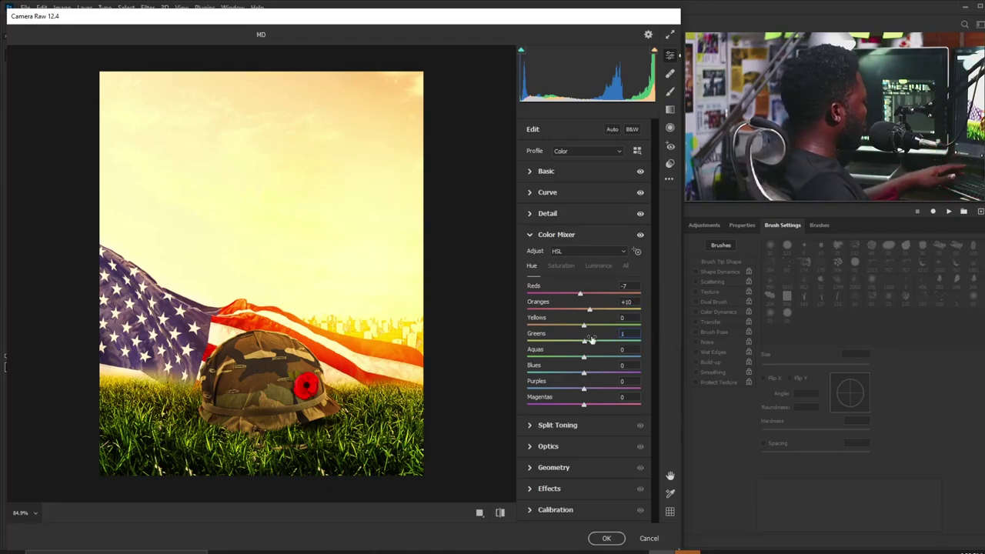
type("1000")
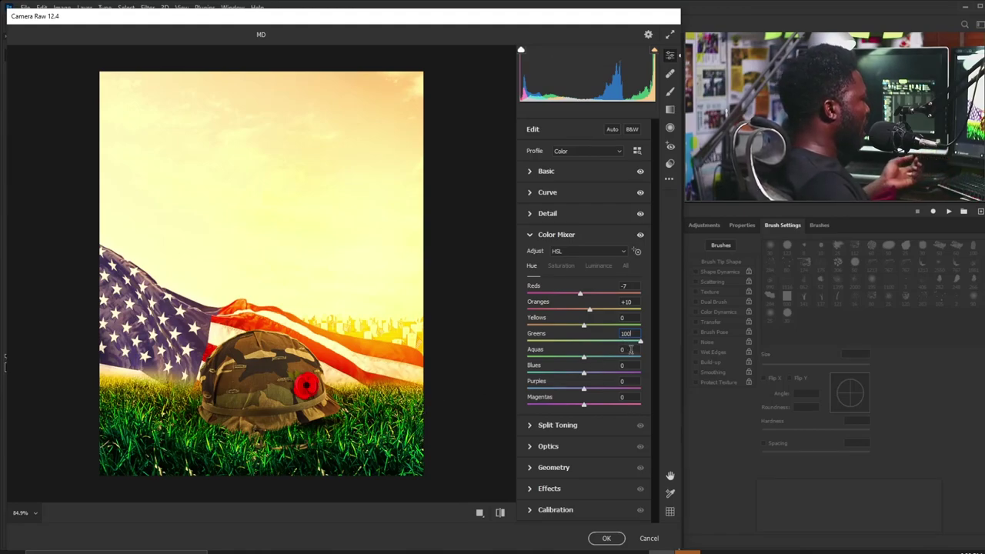
left_click(630, 349)
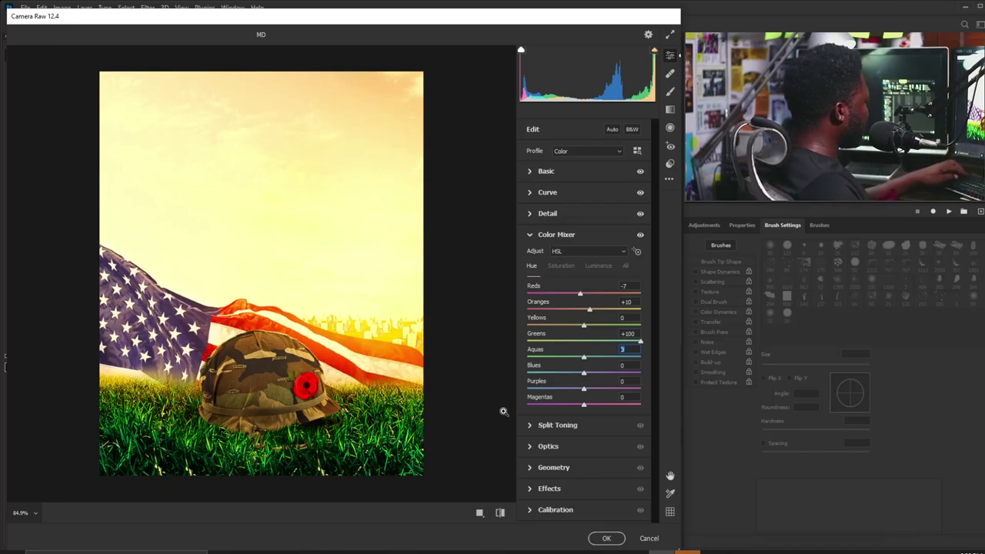
type("42")
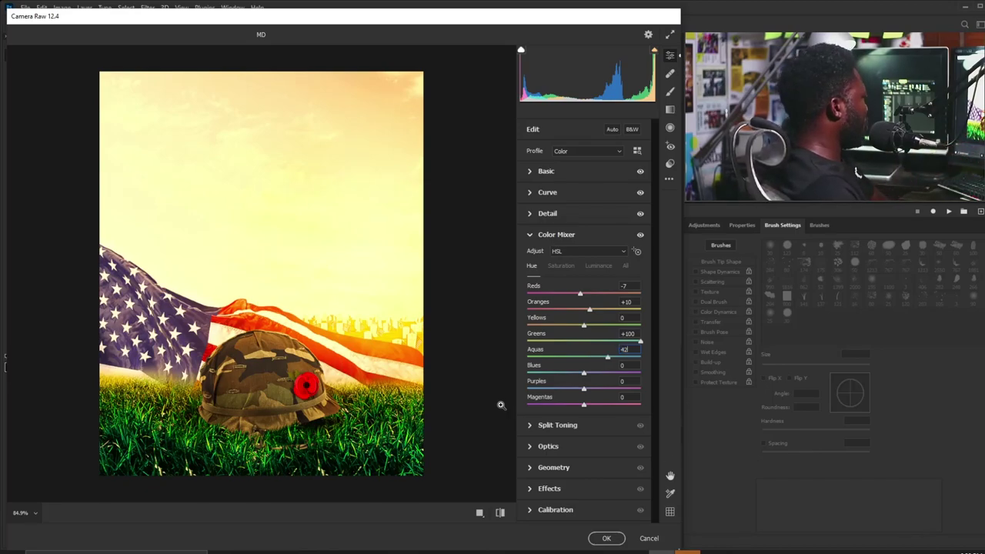
key("Return")
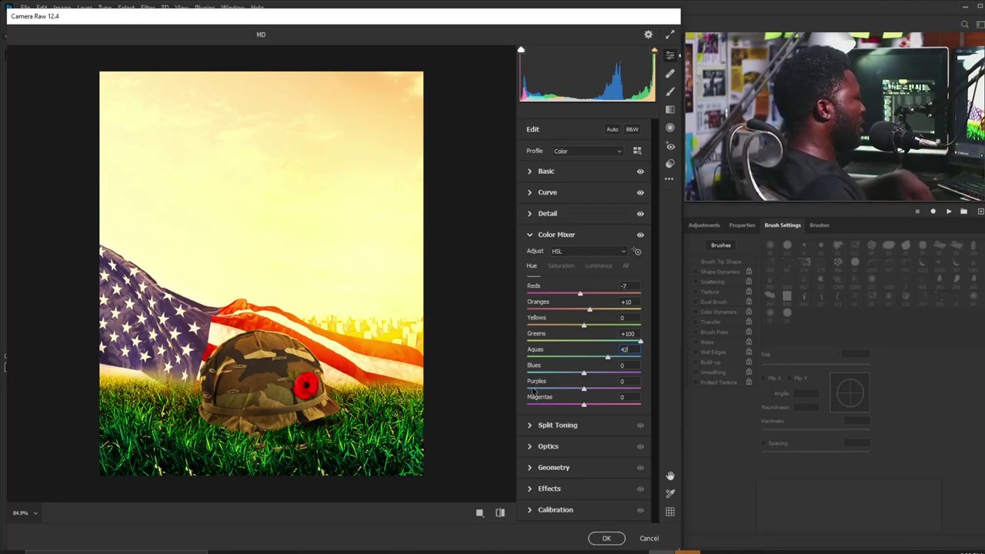
Step: Set the Color Mixer saturation to Reds +51, Oranges -20 and Yellows -16
left_click(562, 266)
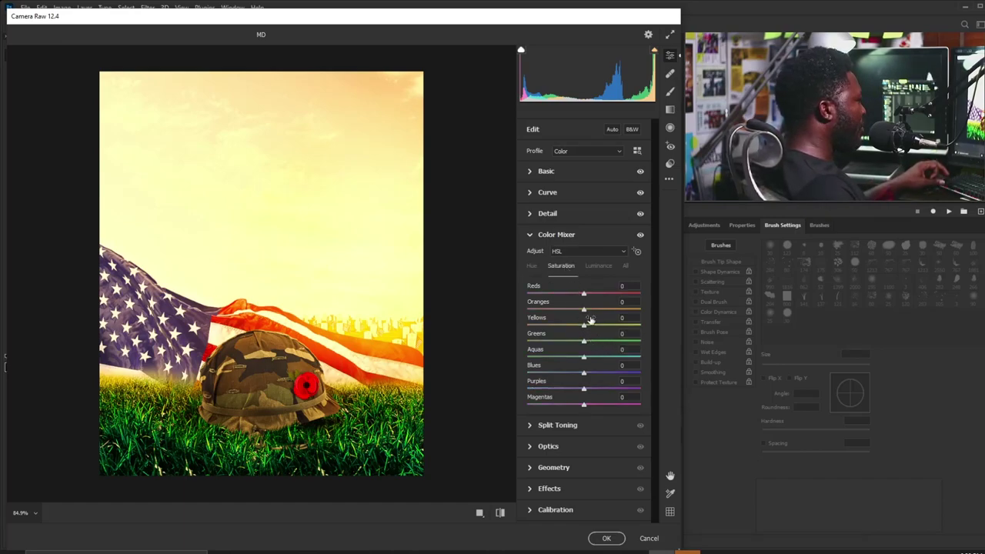
left_click_drag(584, 294, 677, 297)
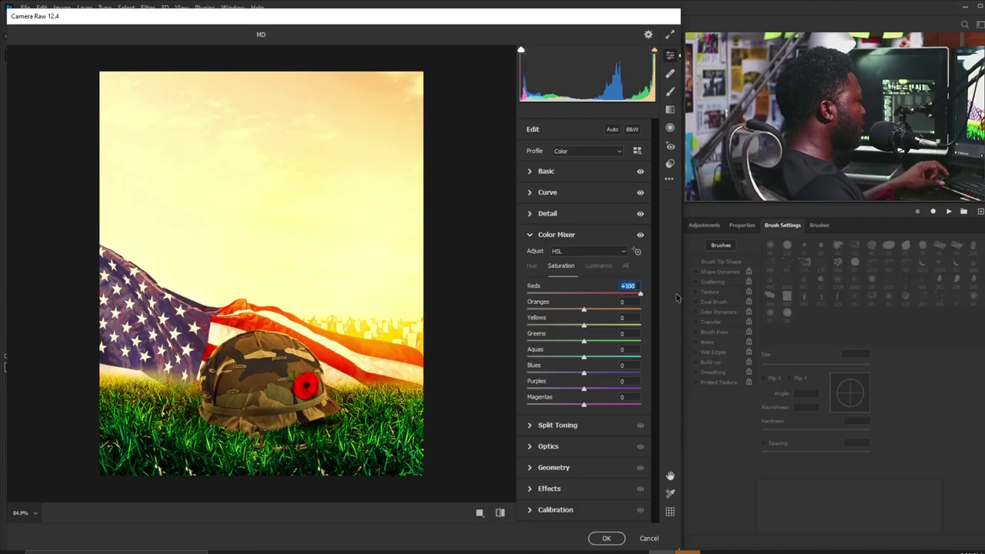
left_click_drag(616, 299, 626, 297)
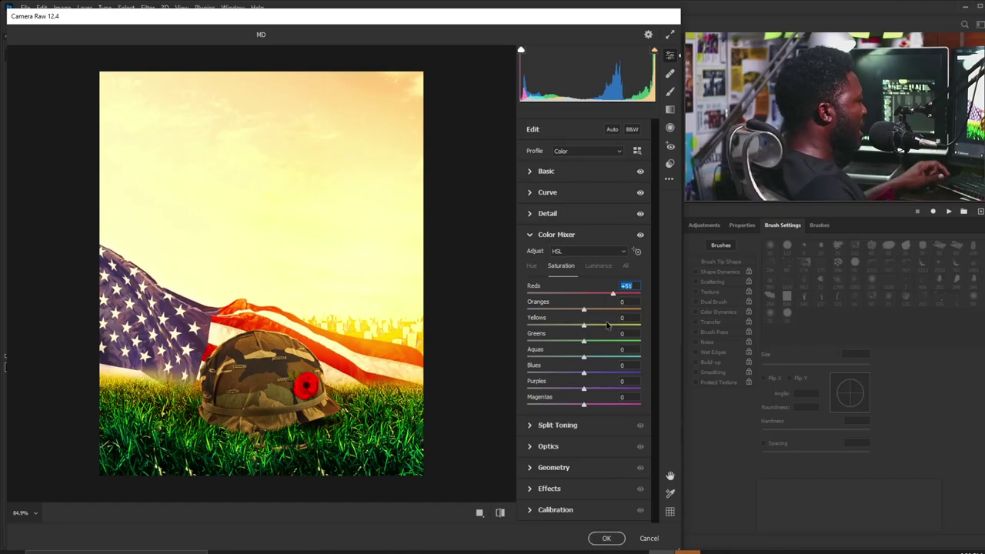
left_click(623, 301)
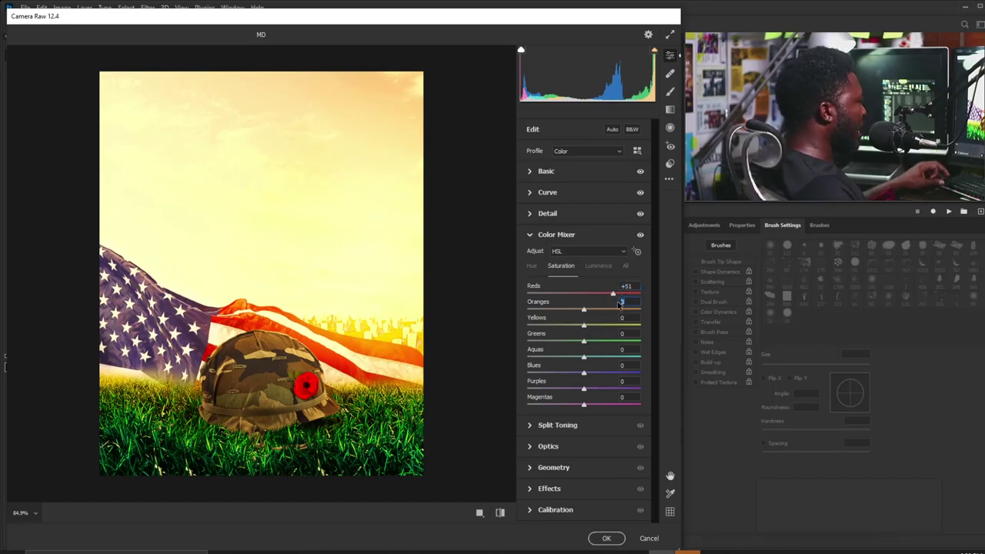
type("-20")
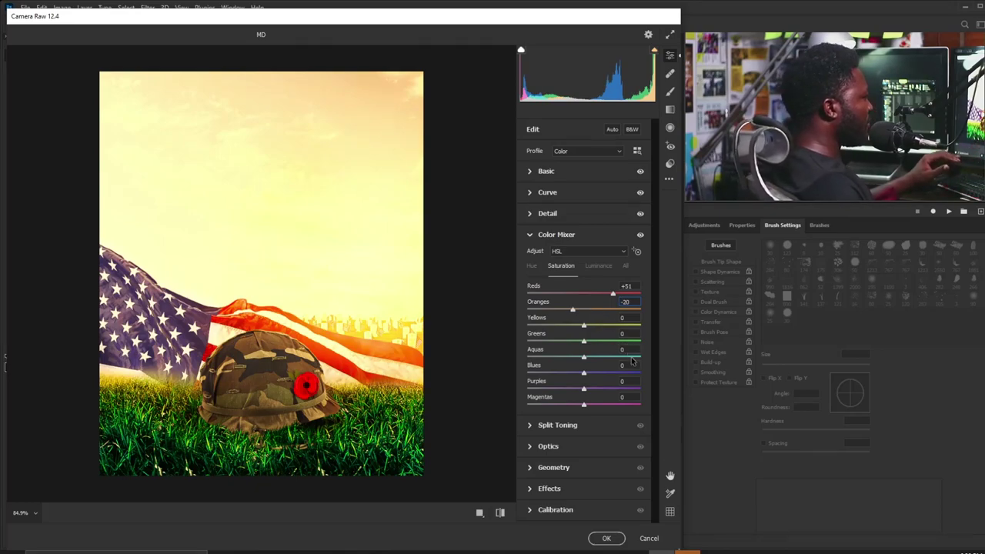
left_click(625, 317)
type("-1")
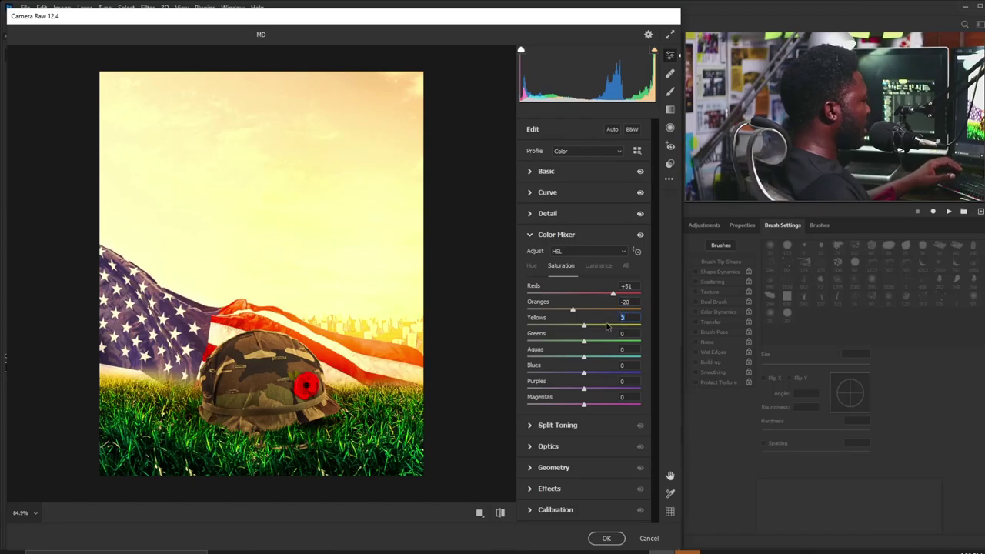
type("6")
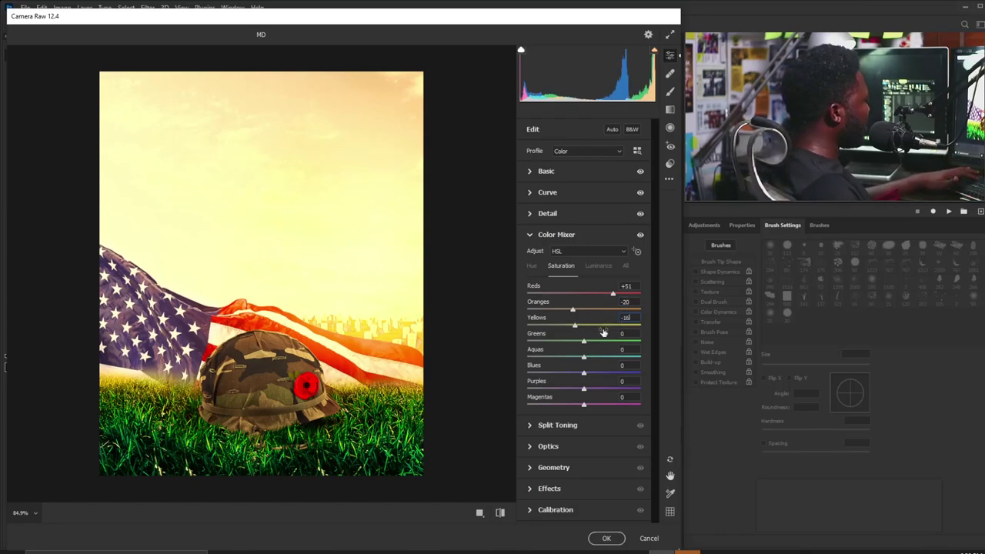
key("Return")
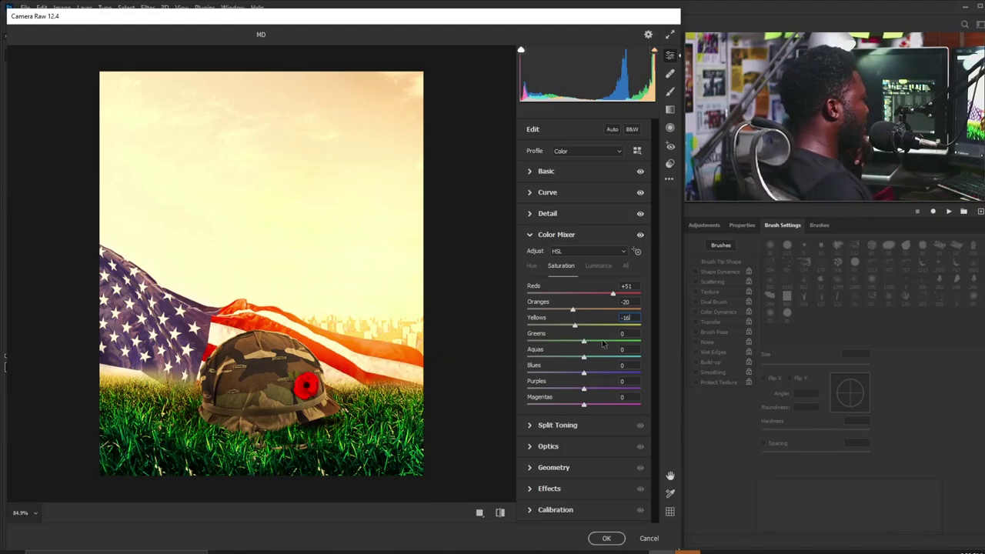
Step: Set the Color Mixer saturation of Greens to -76 and Blues to +60
left_click(625, 333)
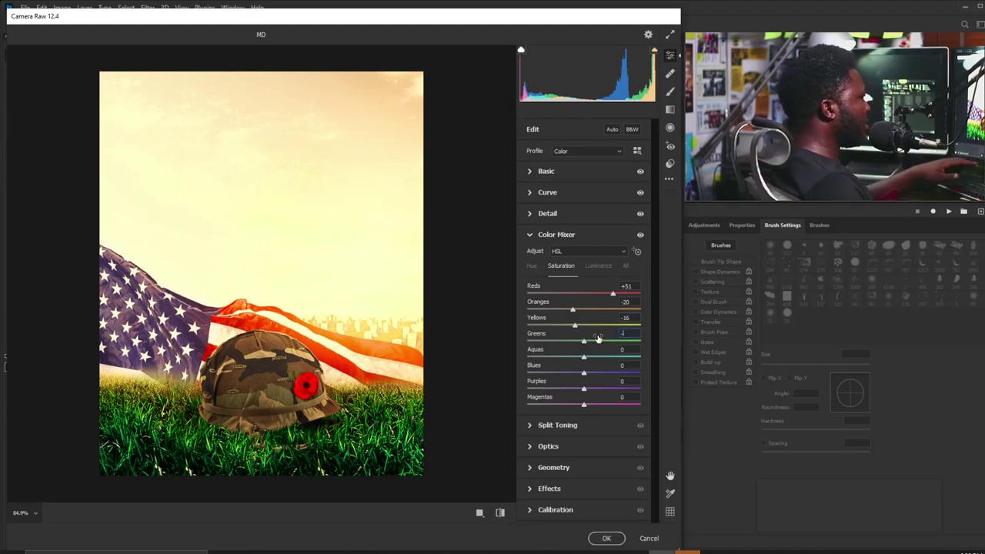
type("-")
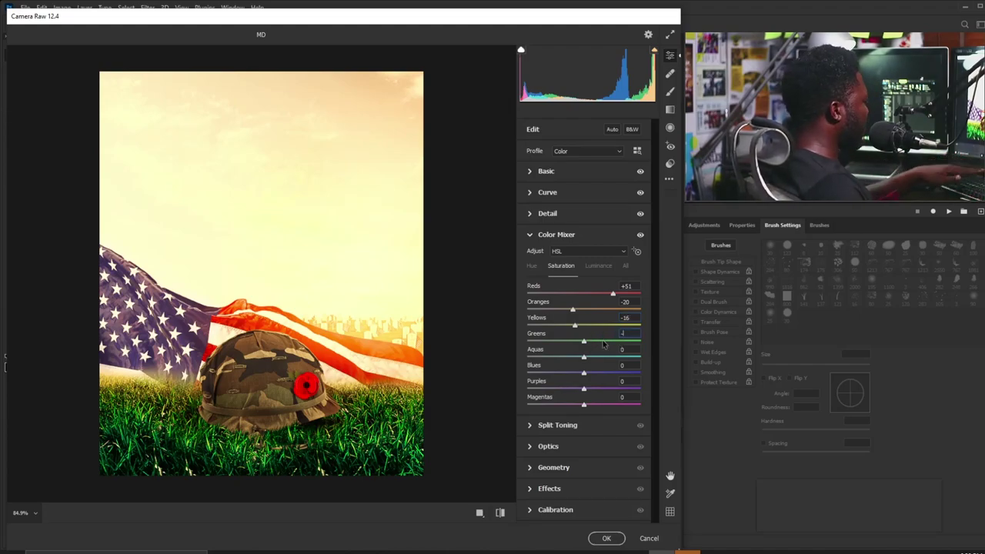
type("85")
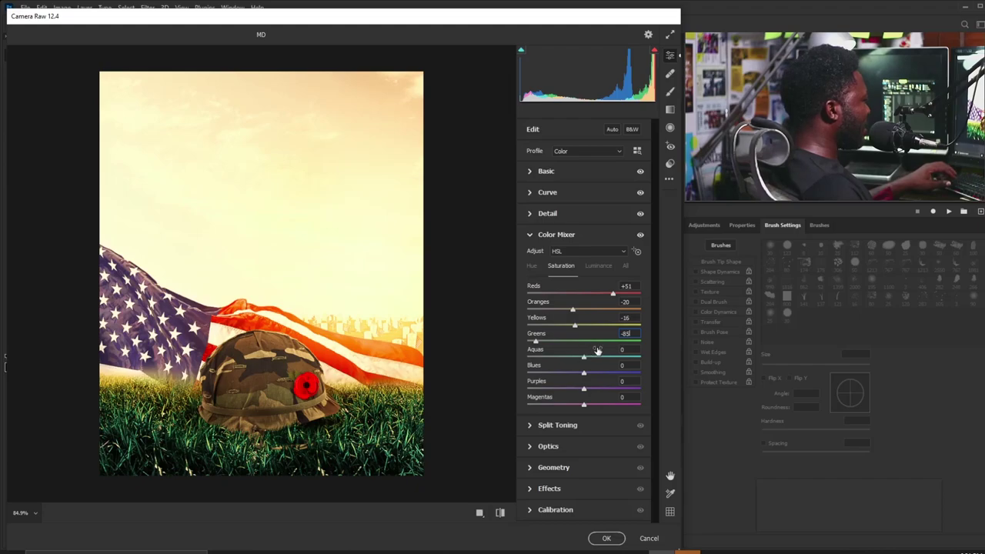
left_click_drag(537, 341, 541, 341)
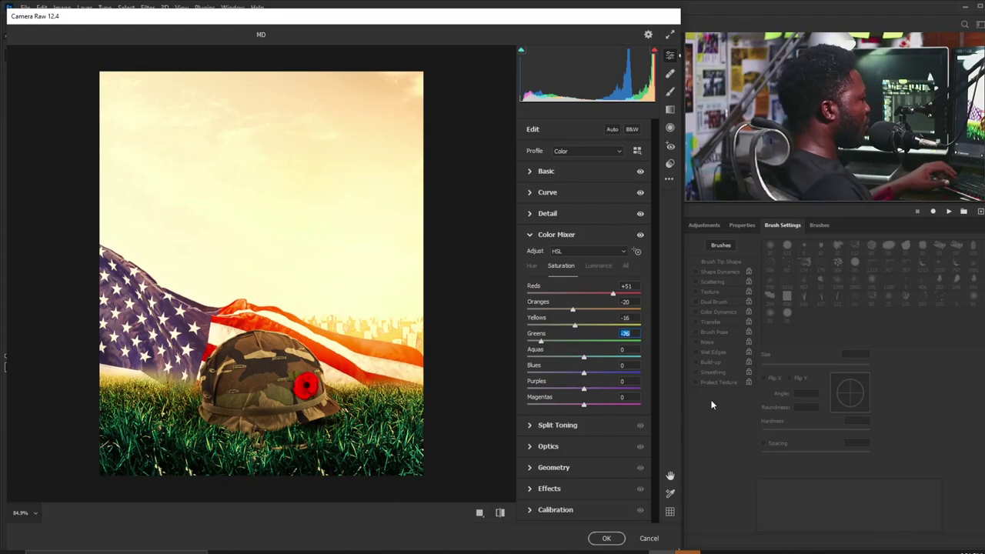
left_click(622, 366)
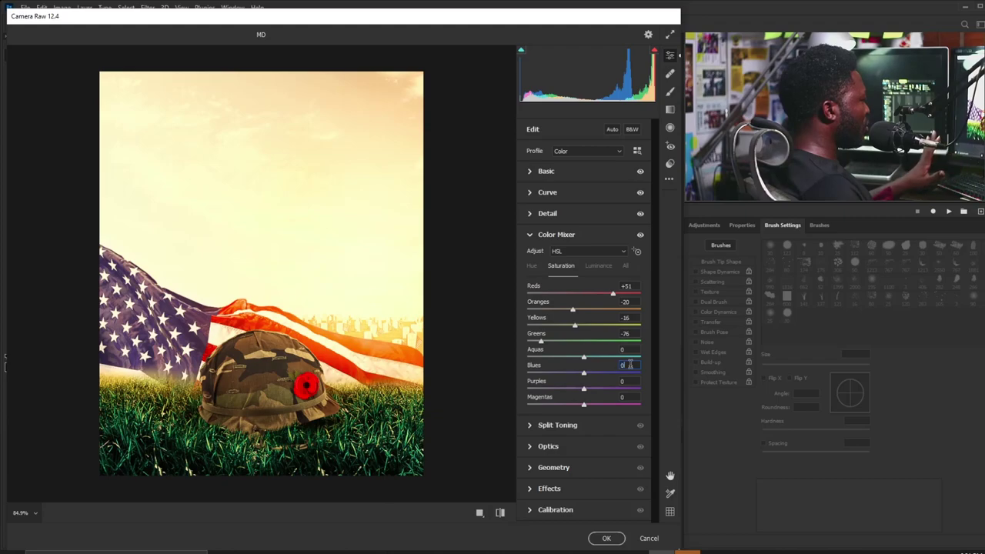
type("0")
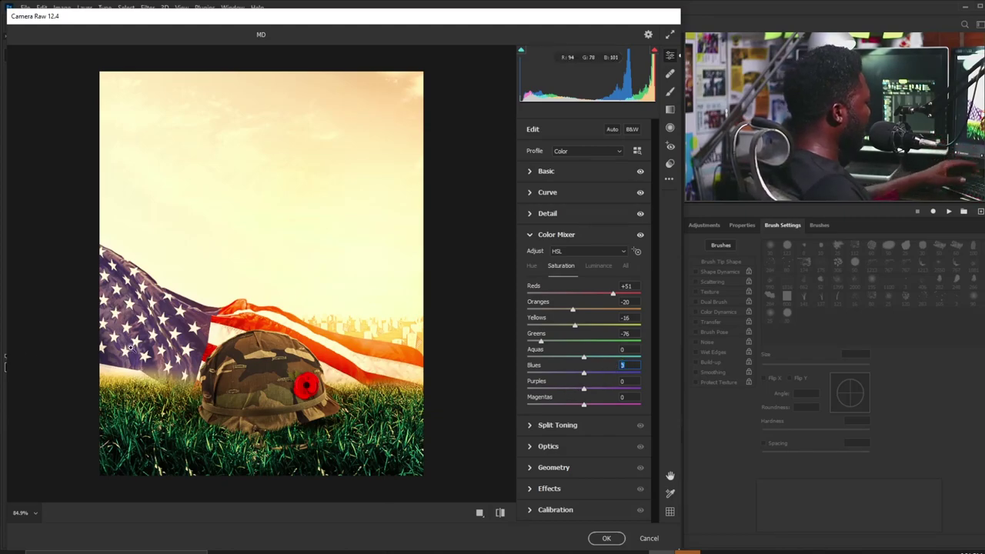
type("60")
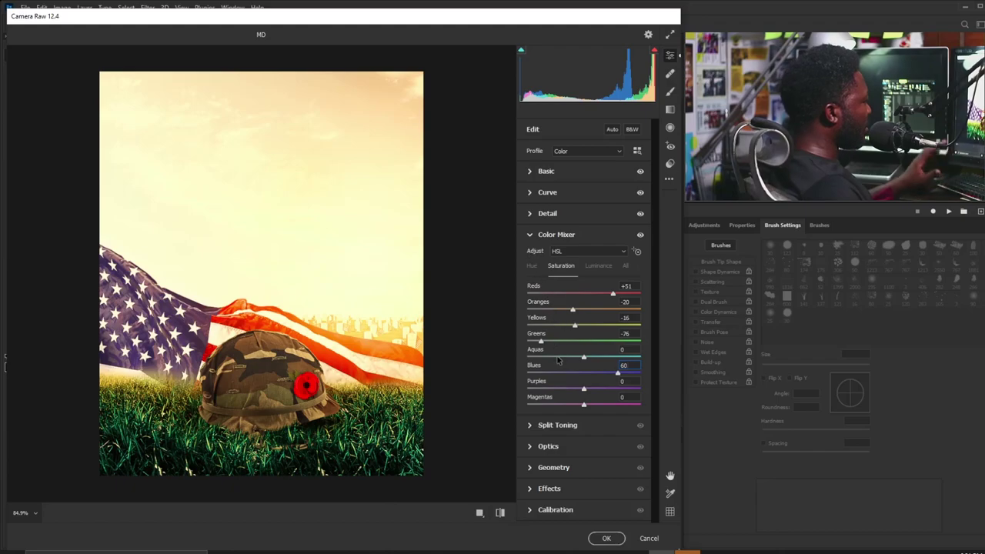
left_click(530, 238)
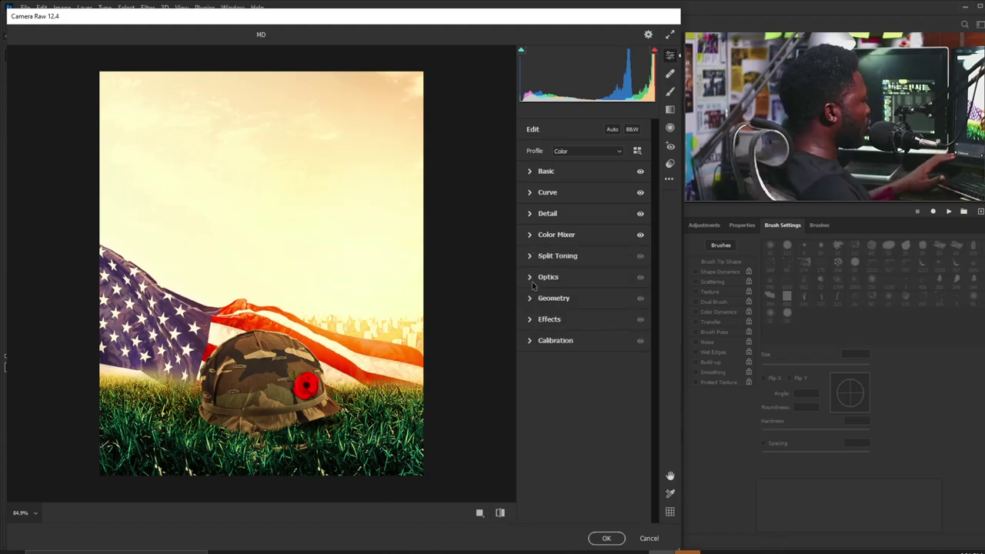
Step: Split-tone the highlights with Hue 34 and Saturation 20, and fine-tune the saturation slightly lower
left_click(530, 257)
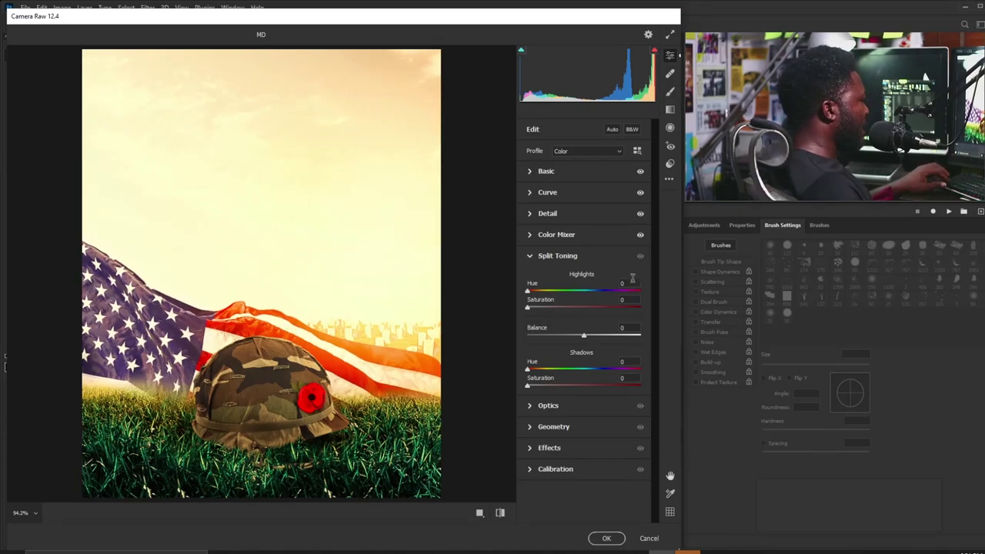
left_click(628, 283)
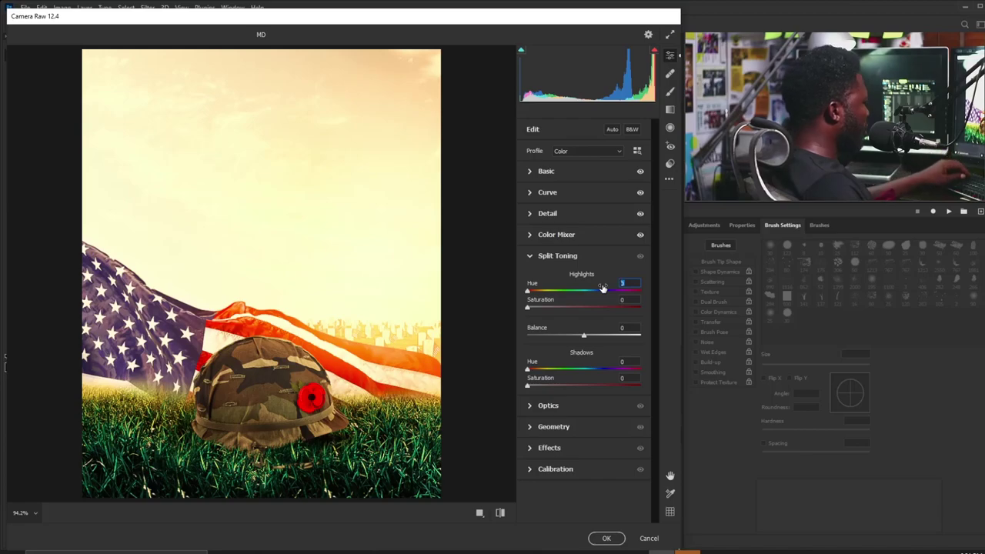
type("34")
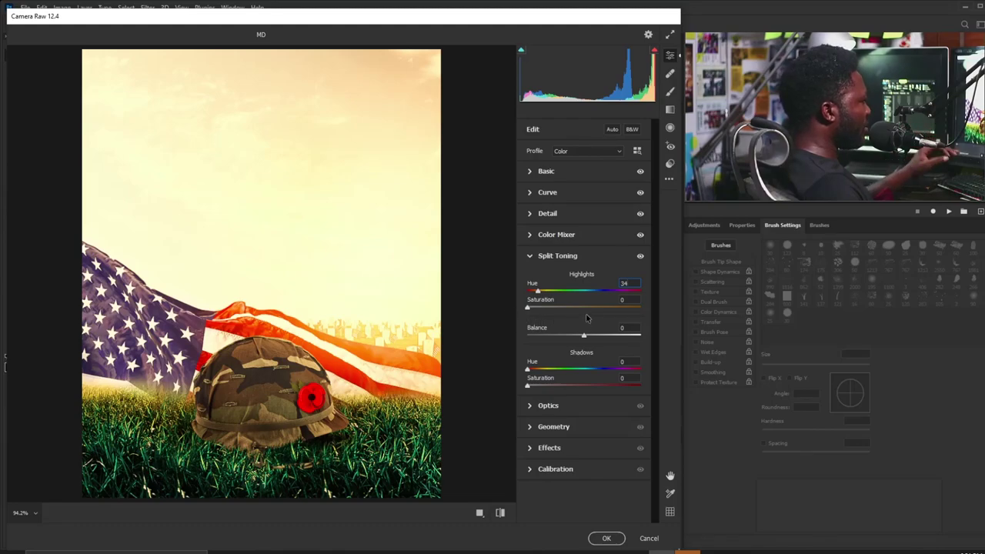
key("Tab")
type("3")
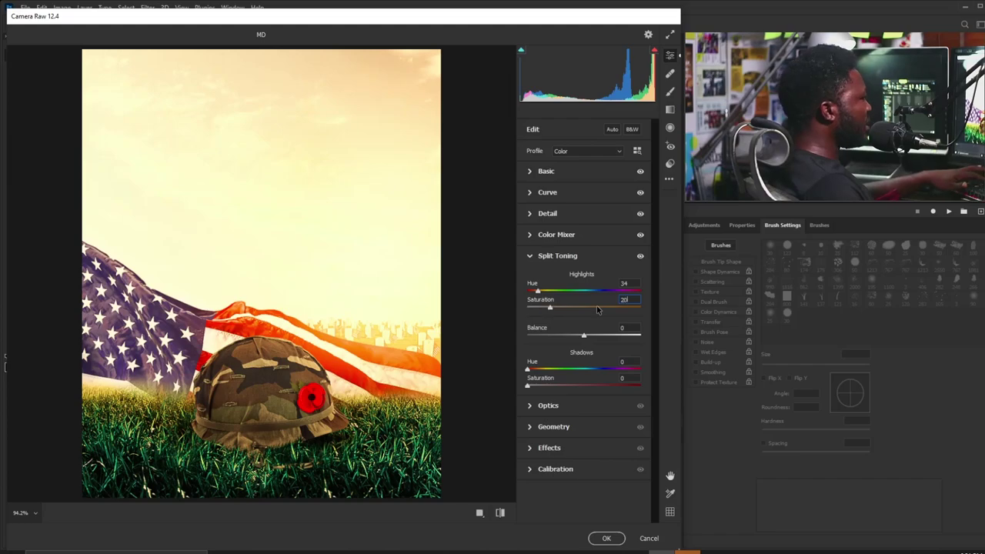
type("20")
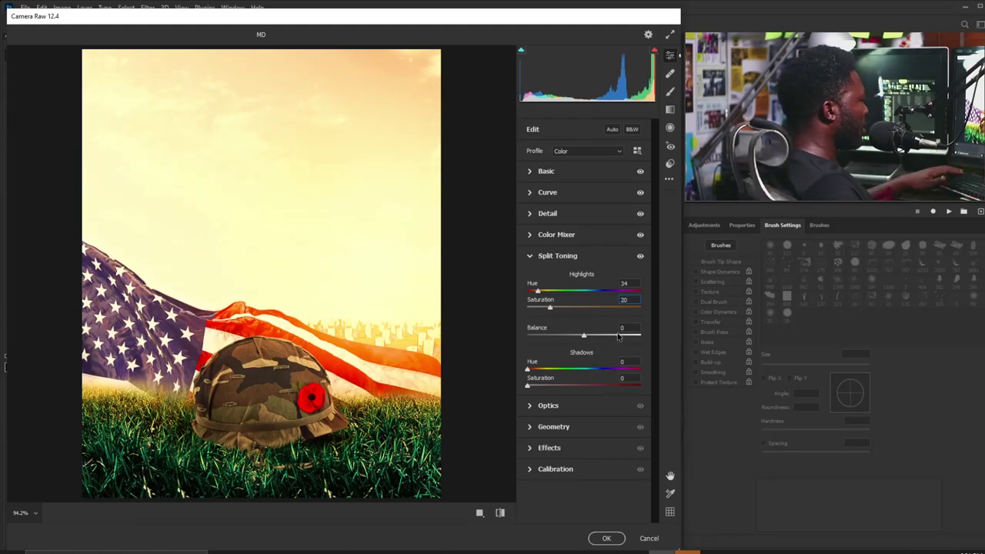
left_click_drag(552, 308, 541, 309)
key("ctrl+alt+0")
left_click(530, 256)
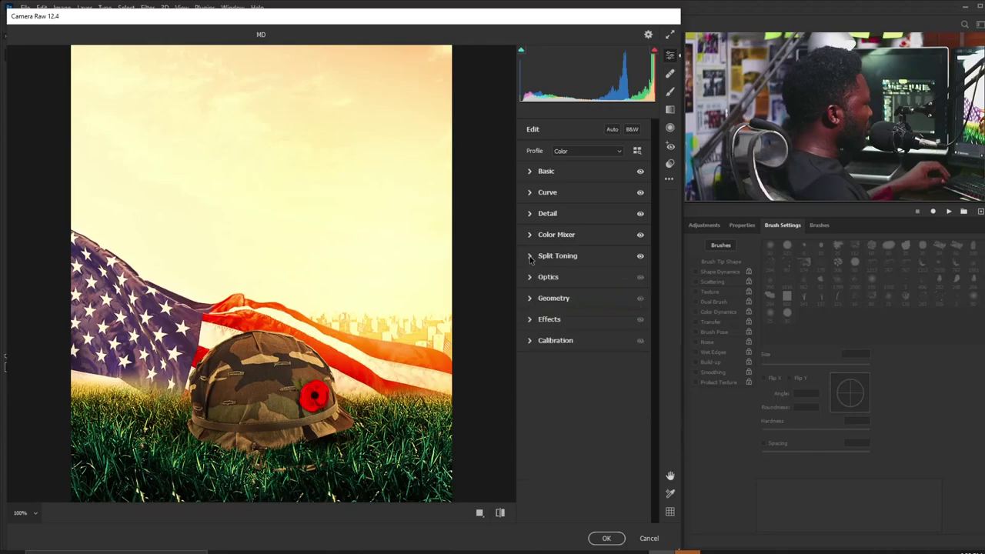
Step: Add Grain 20 and Vignetting -14 in the Camera Raw effects
left_click(530, 320)
left_click_drag(528, 347, 575, 368)
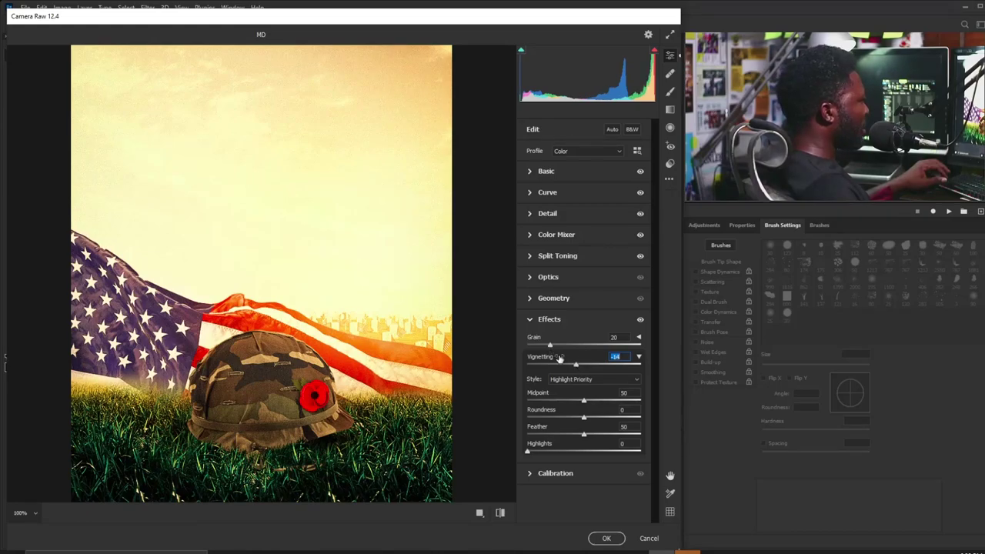
Step: Set the Calibration Red Primary to Hue +4 and Saturation +24
left_click(529, 320)
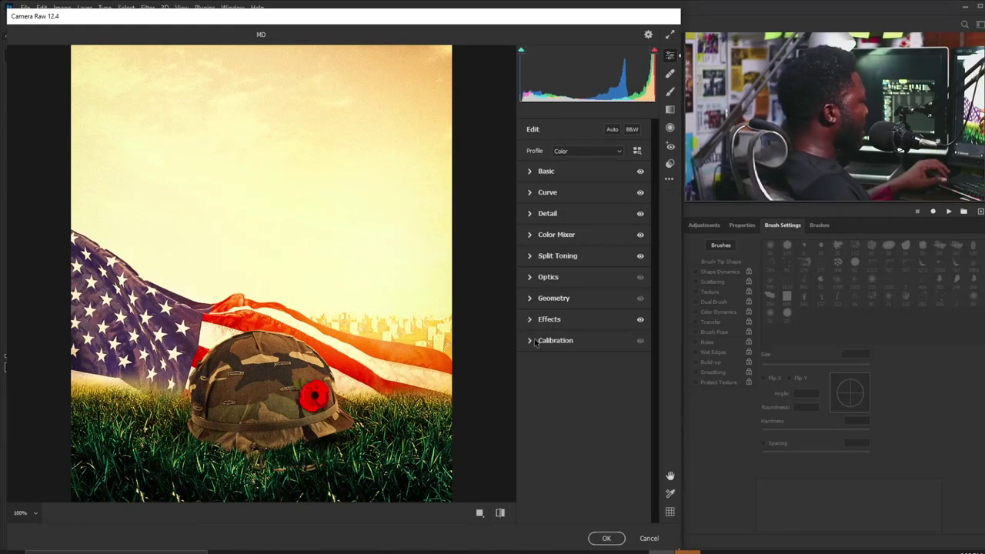
left_click(529, 341)
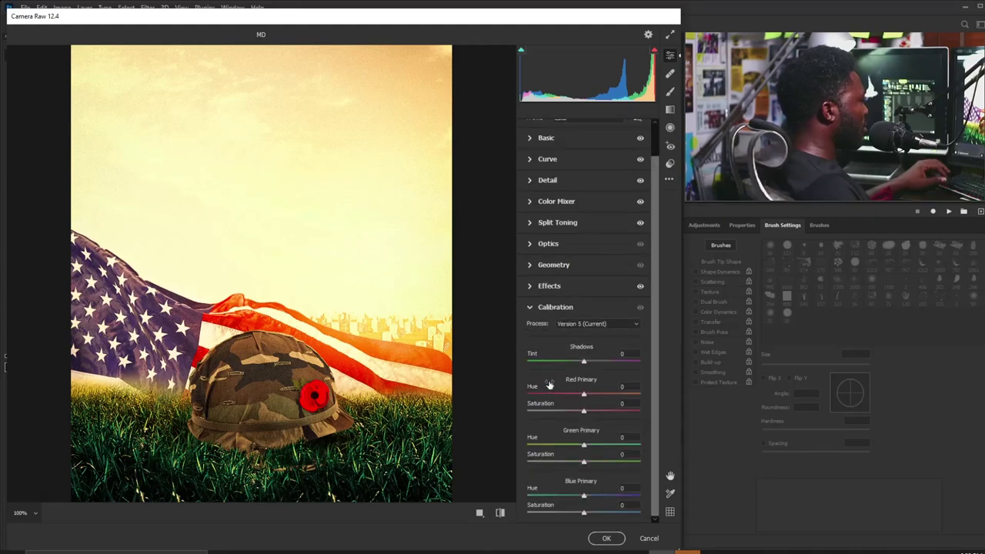
left_click(622, 386)
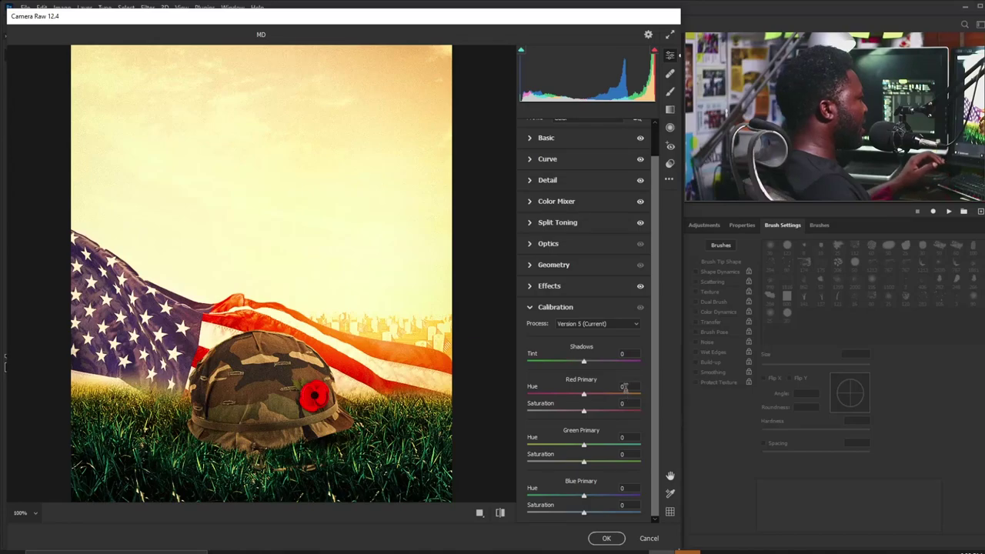
type("5")
type("4")
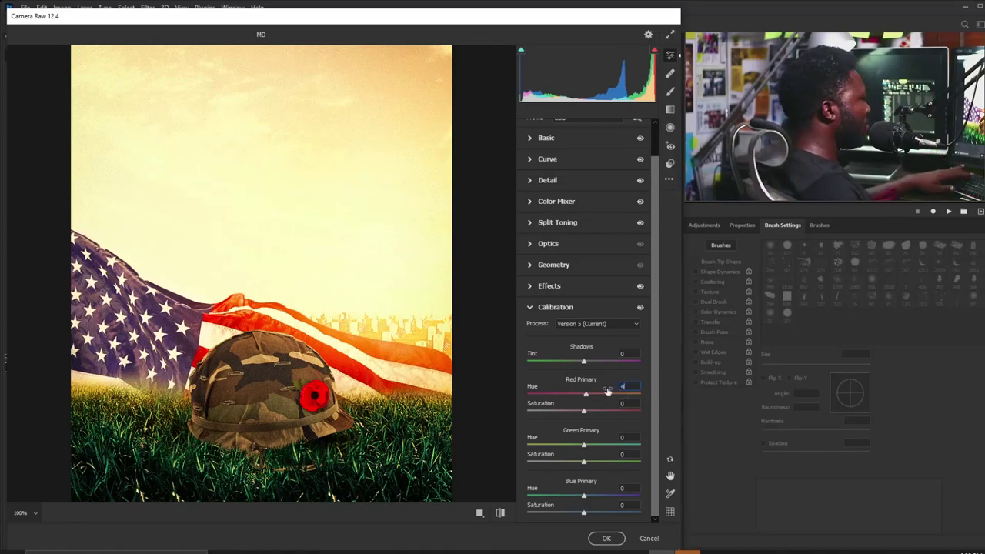
left_click(624, 404)
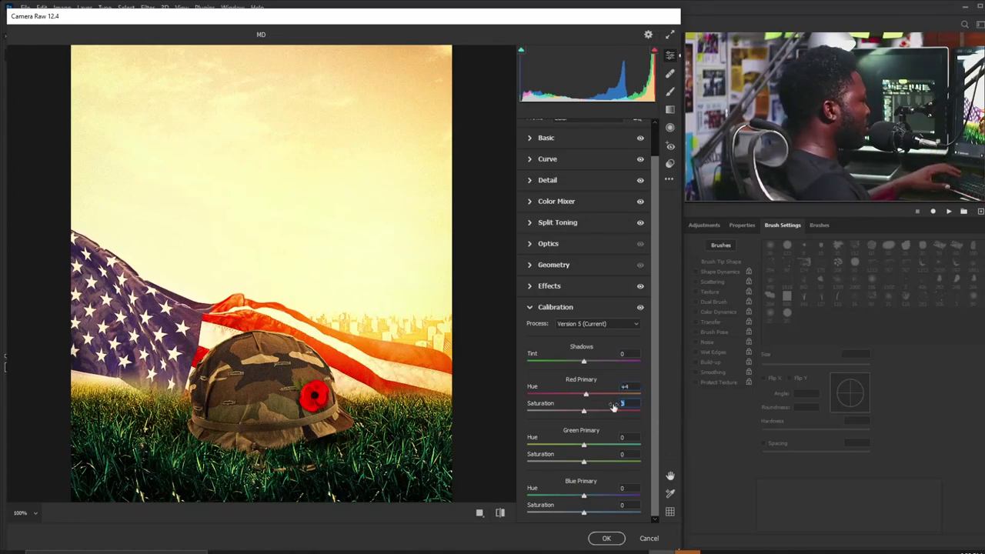
type("24")
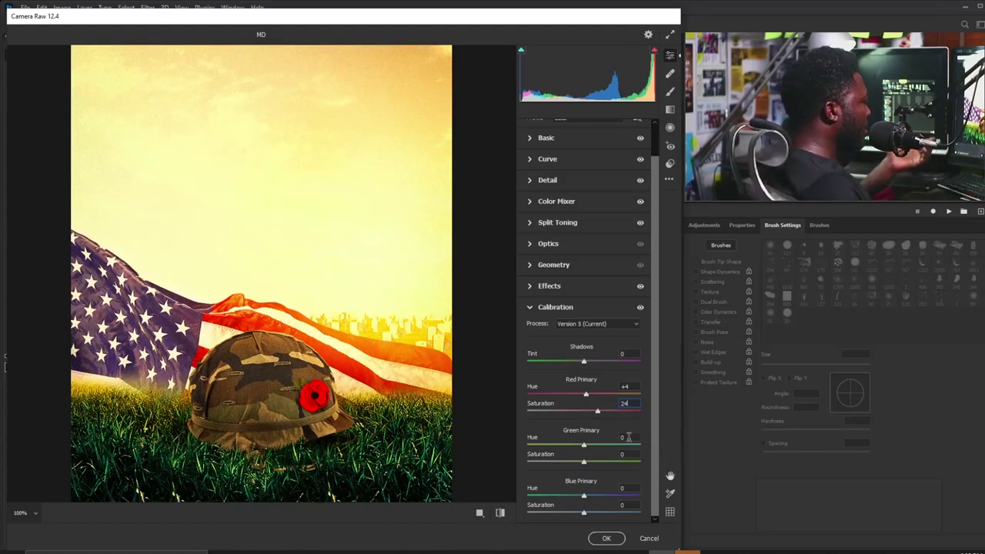
Step: Set the Calibration Green Primary to Hue +19 and Saturation +16
left_click(623, 438)
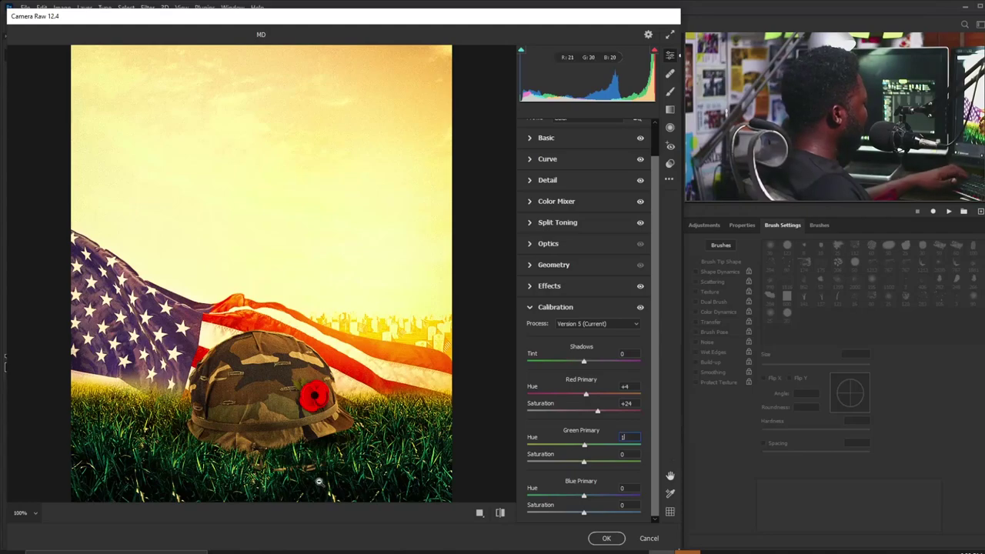
type("19")
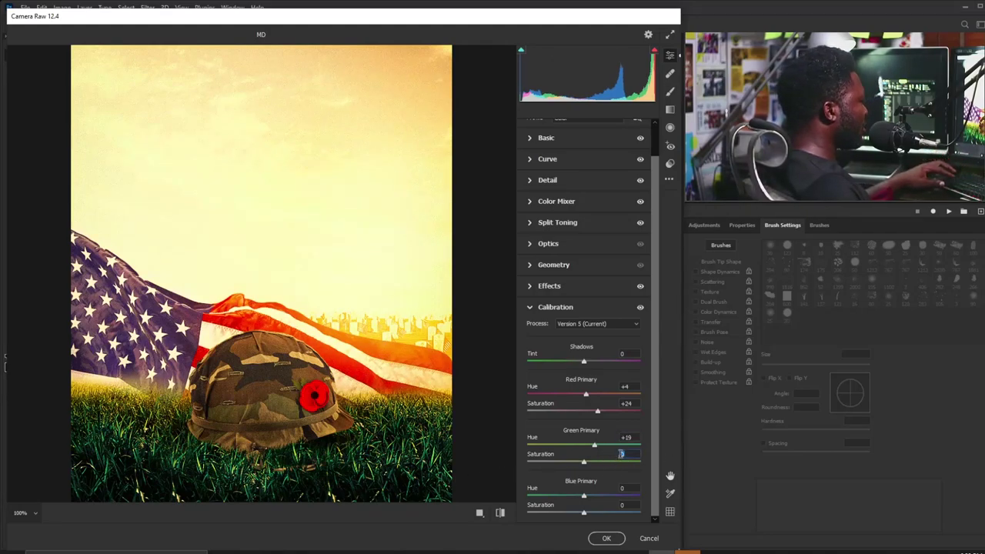
type("1")
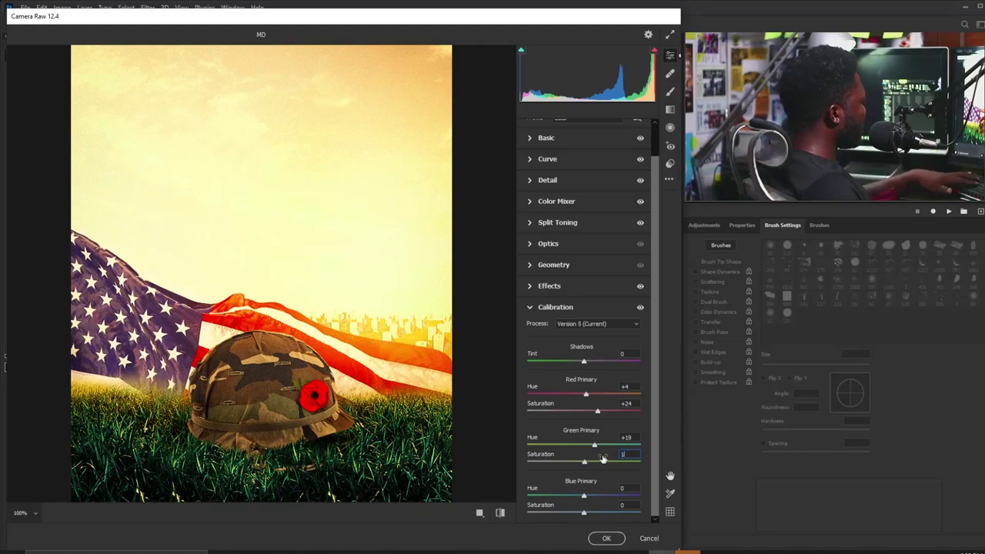
type("6")
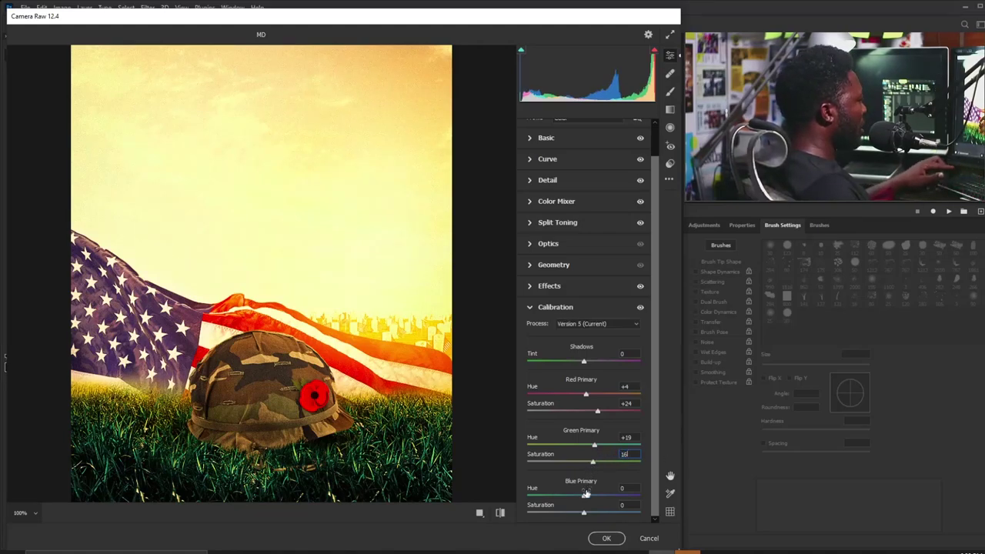
Step: Apply the Camera Raw grading to Layer 1 and compare the composite with that layer hidden and shown
left_click(621, 539)
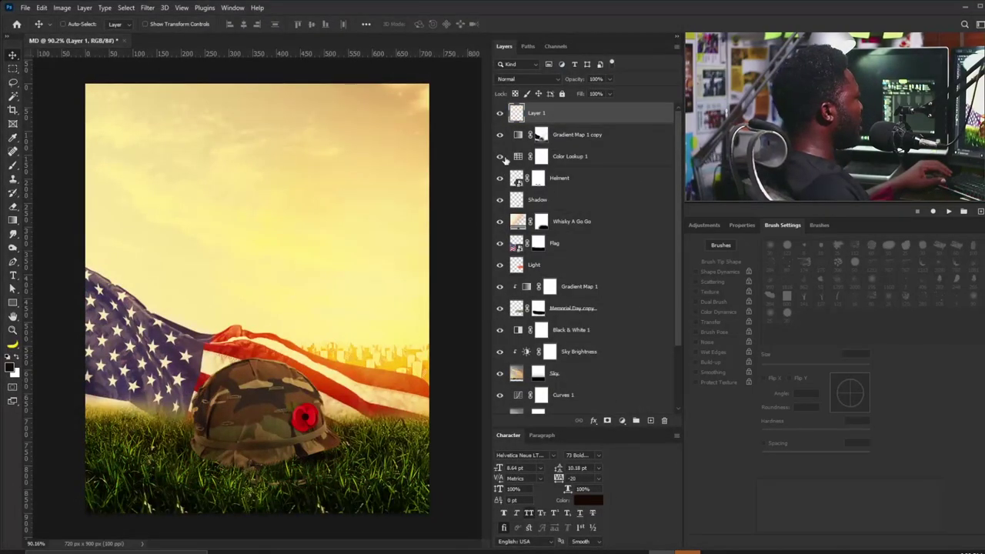
left_click(499, 114)
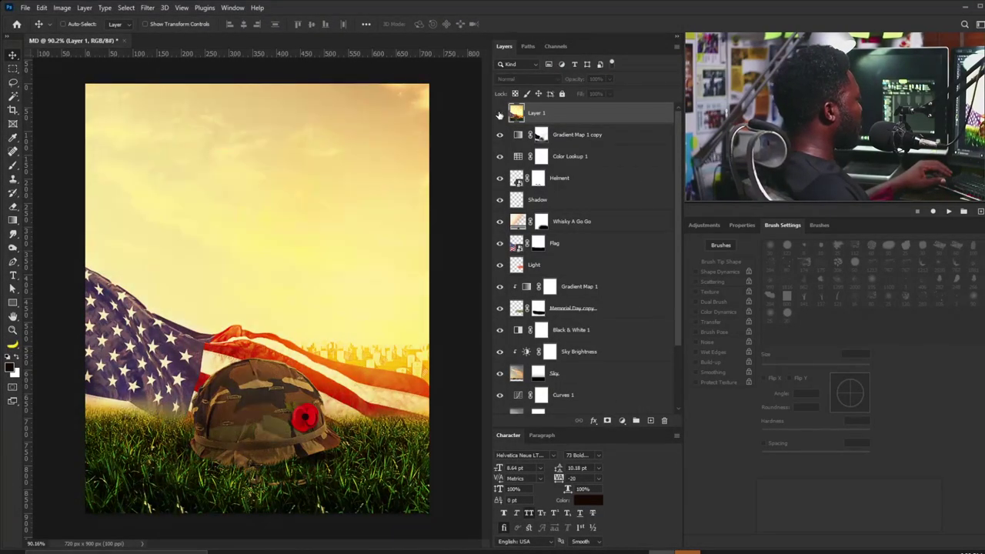
left_click(499, 114)
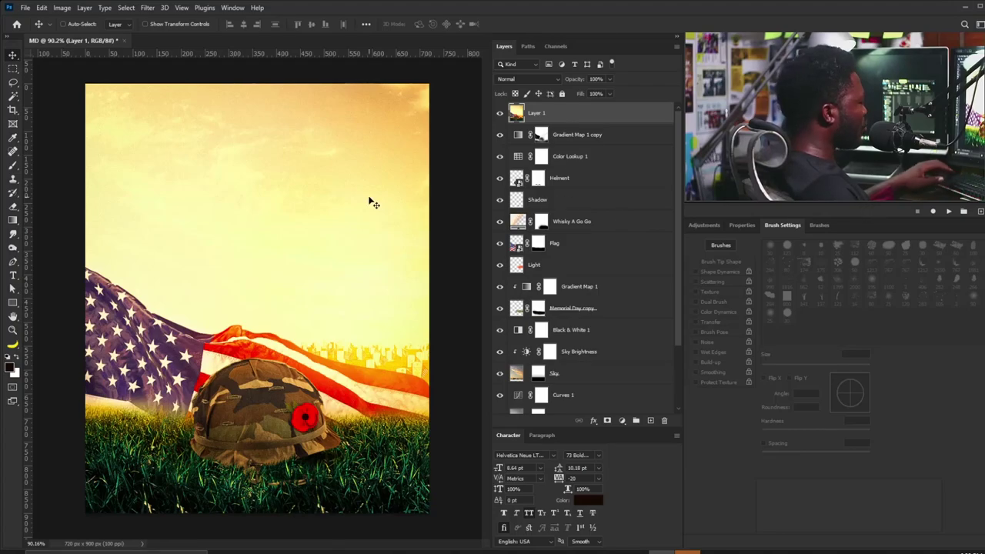
Step: Paste the three Memorial Day text layers above Layer 1, nudge them slightly left in the sky, and select the "Monday, May 31" layer
key("ctrl+v")
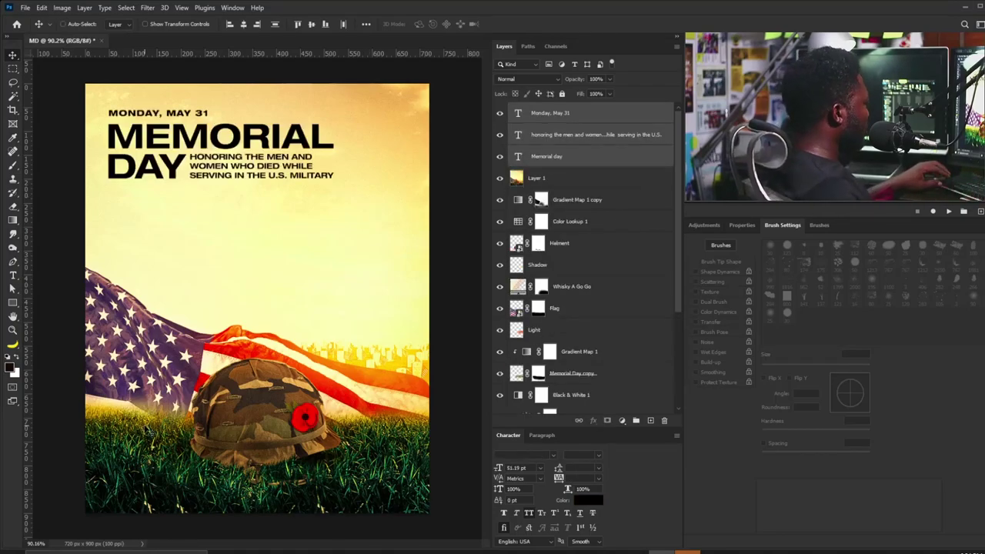
left_click_drag(184, 143, 149, 146)
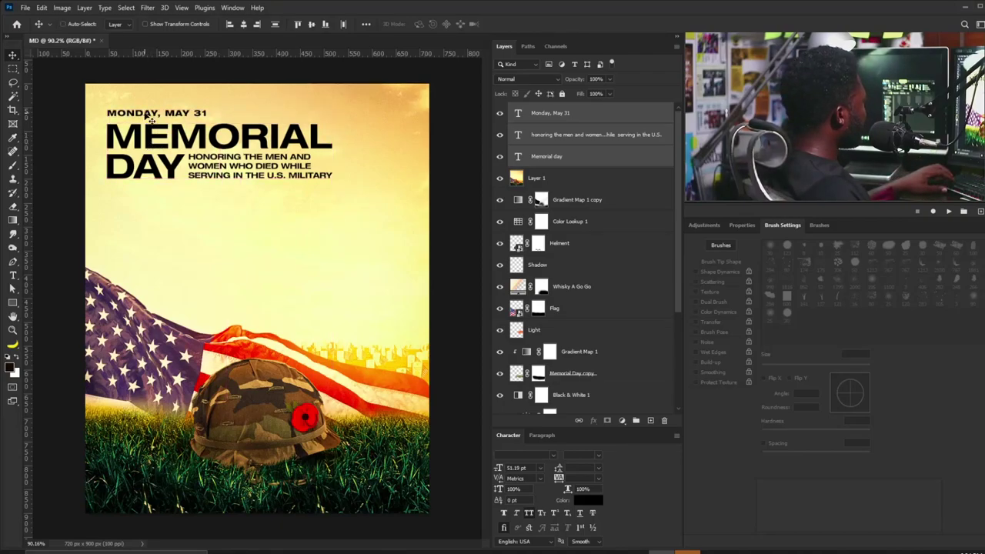
right_click(151, 117)
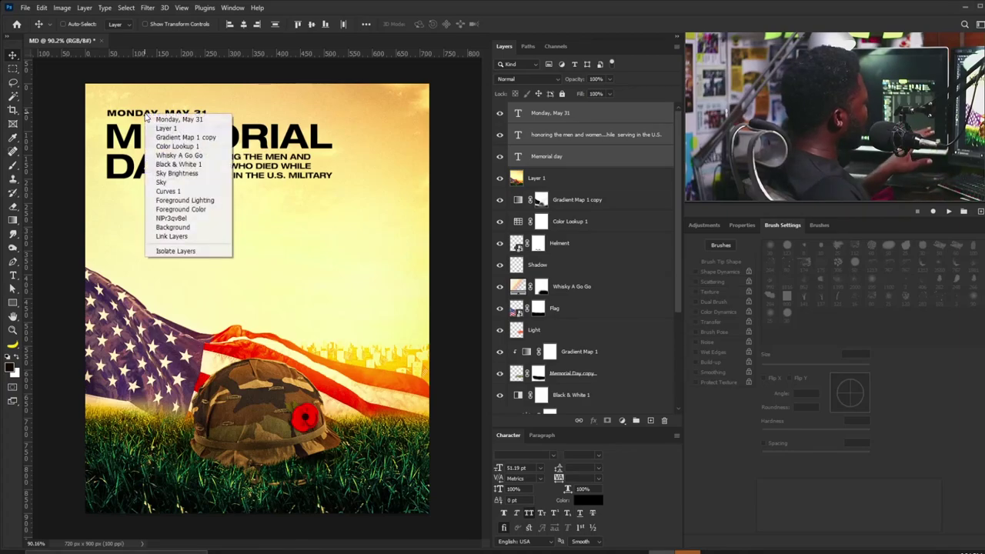
left_click(165, 121)
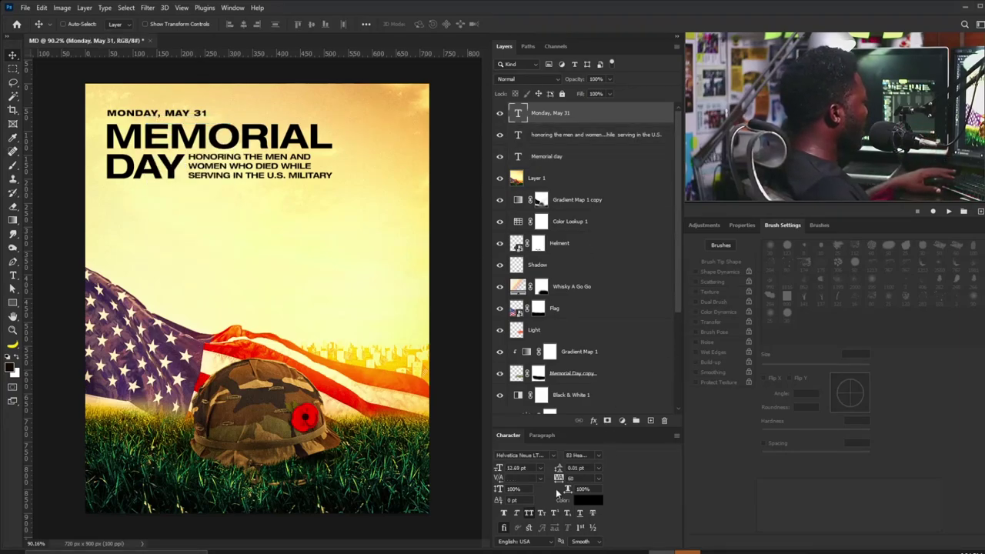